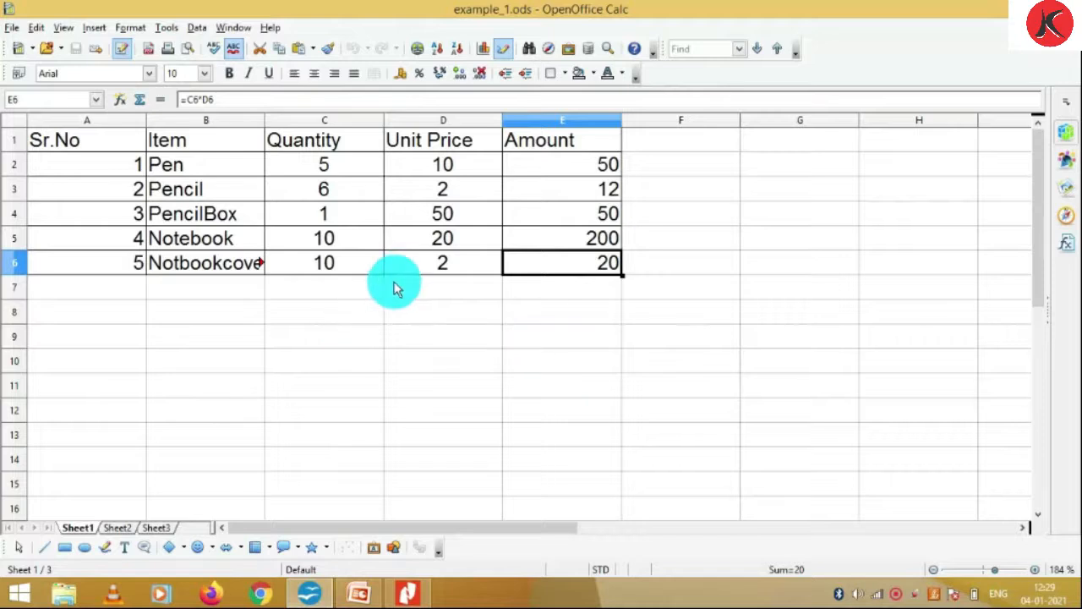
left_click(111, 149)
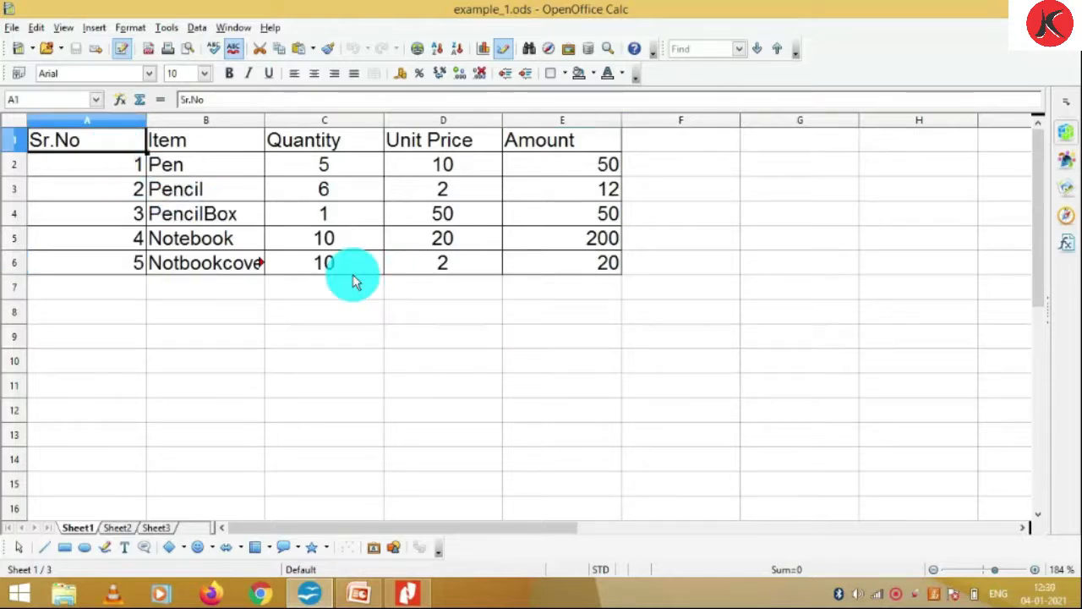
key("ctrl+Right")
key("ctrl+Right")
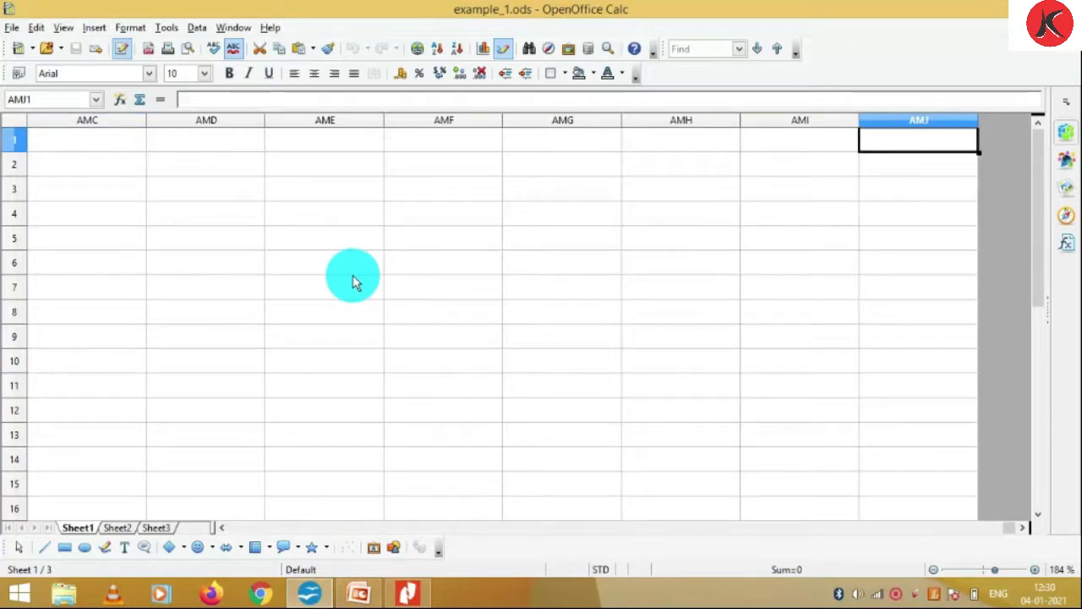
key("ctrl+Left")
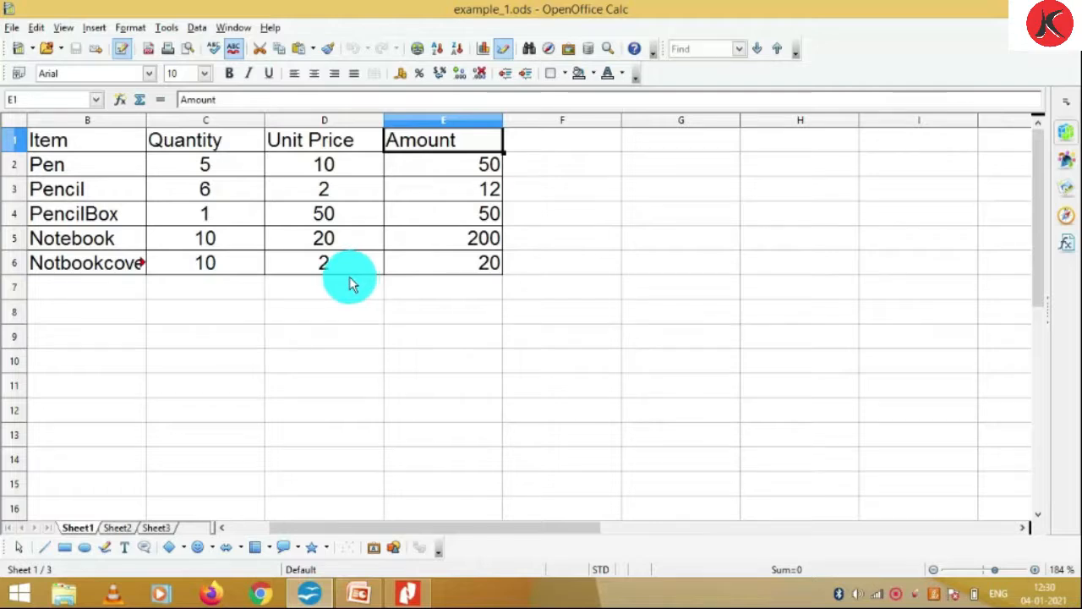
left_click(18, 139)
left_click(40, 147)
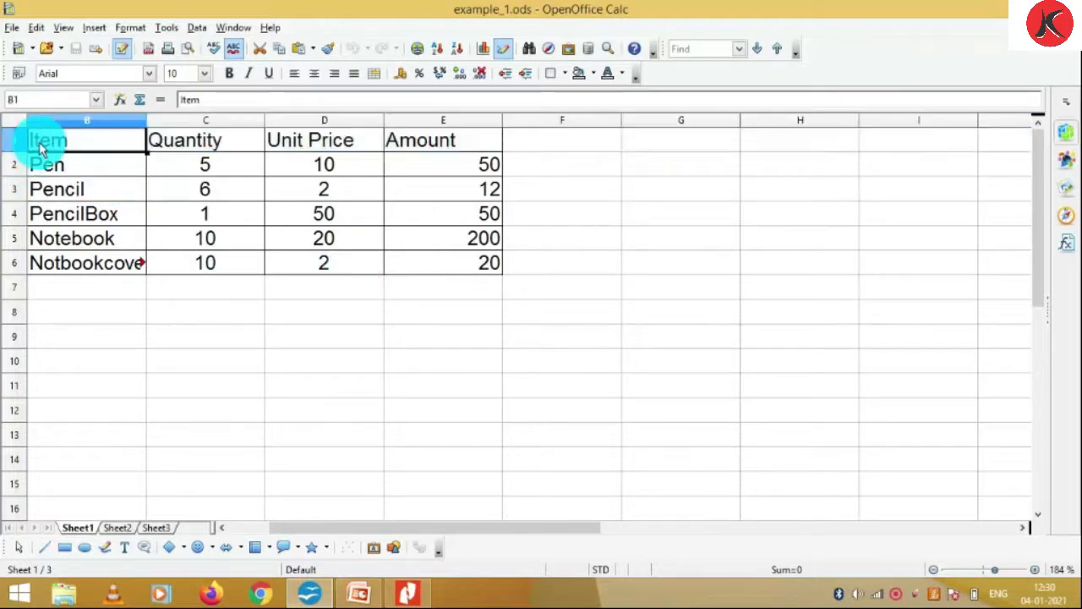
key("ctrl+Down")
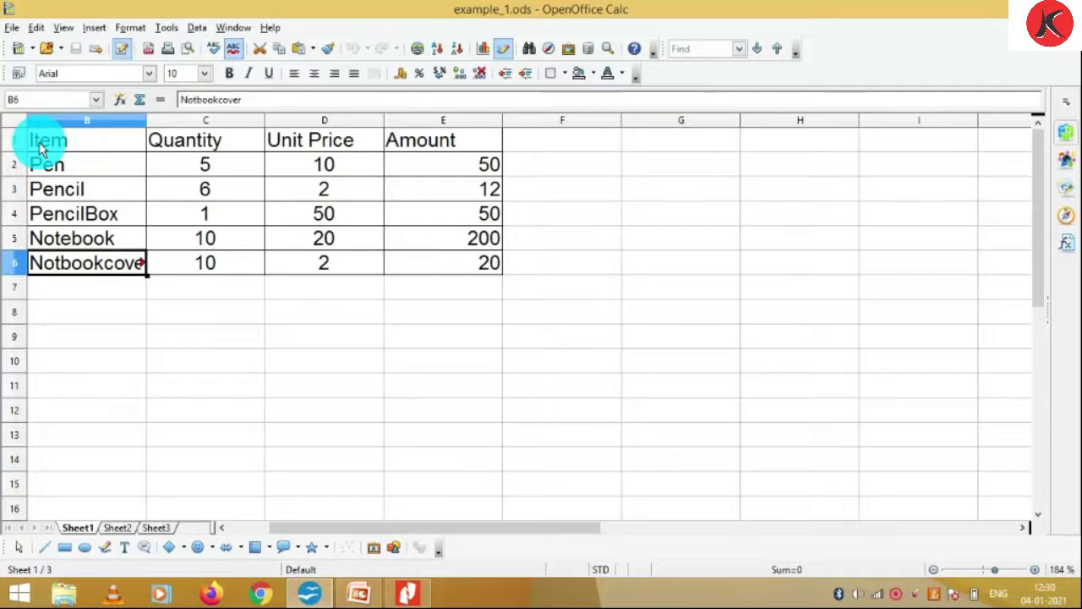
key("ctrl+Down")
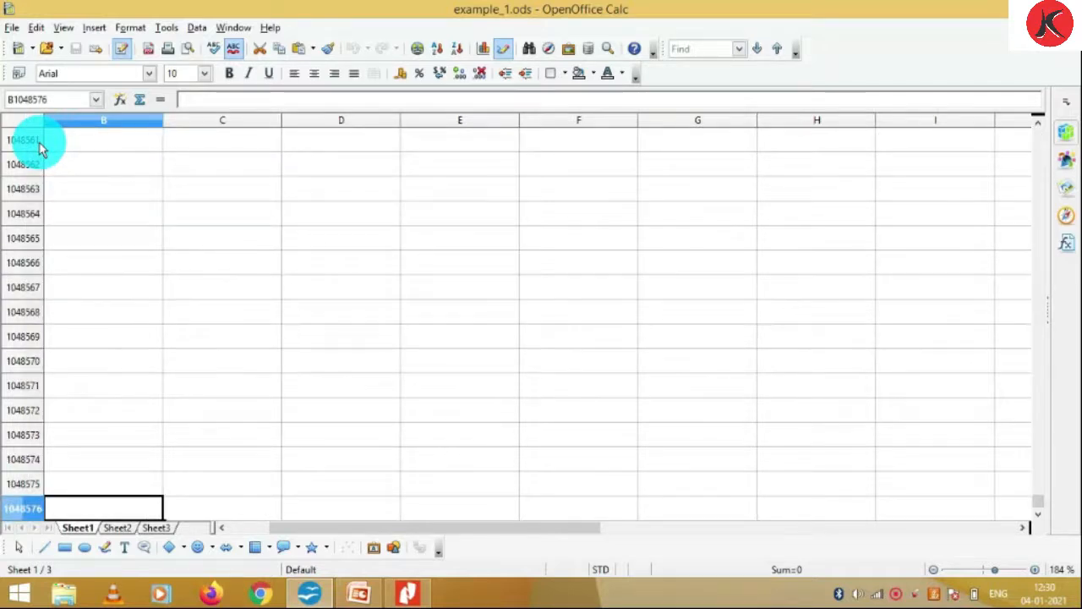
key("ctrl+Up")
key("ctrl+Up")
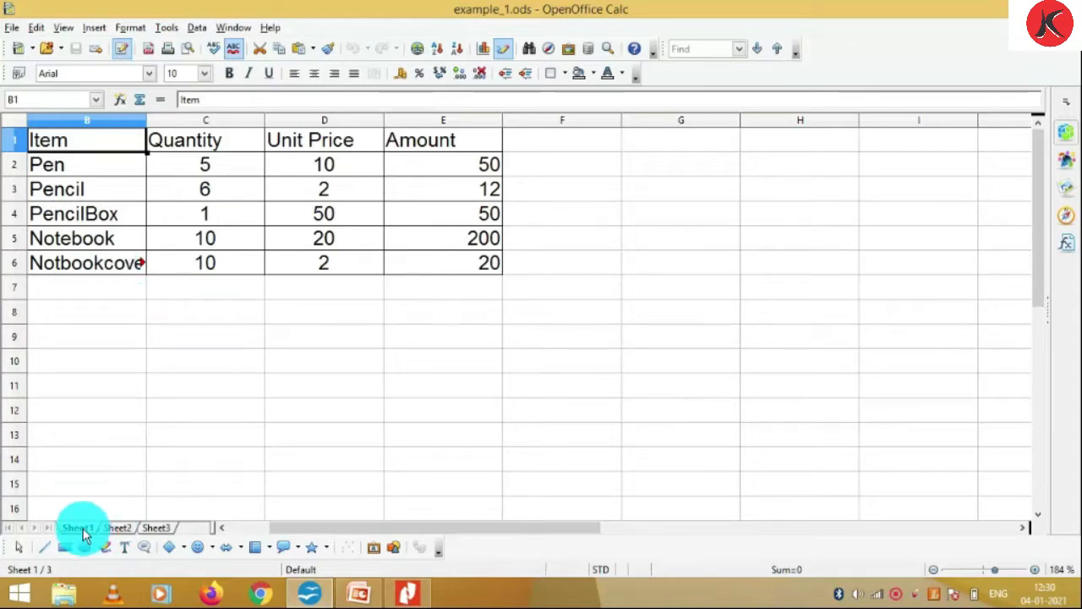
left_click(112, 528)
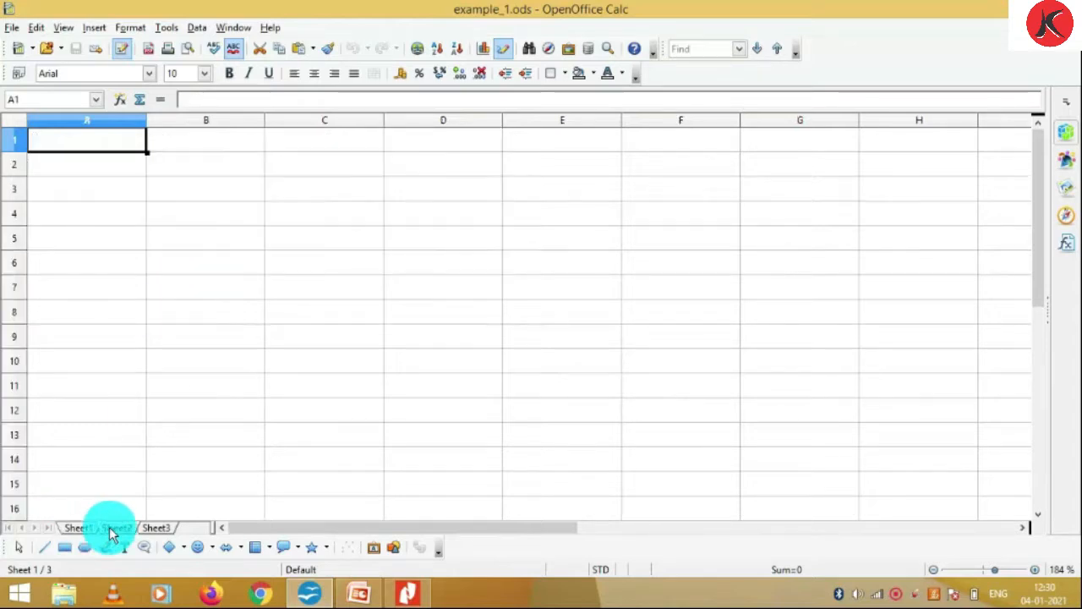
left_click(154, 528)
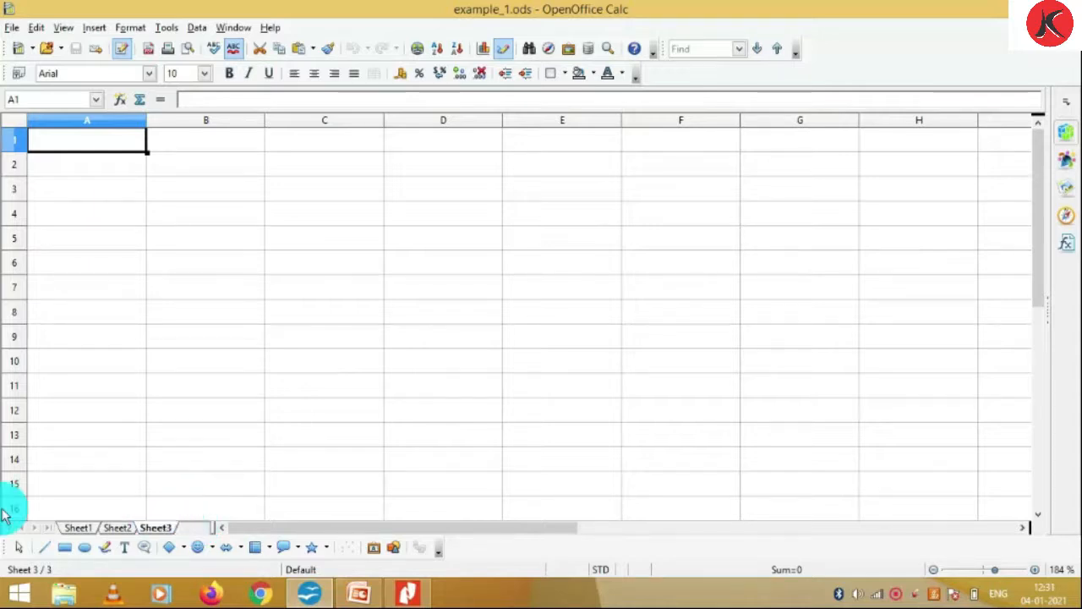
left_click(73, 531)
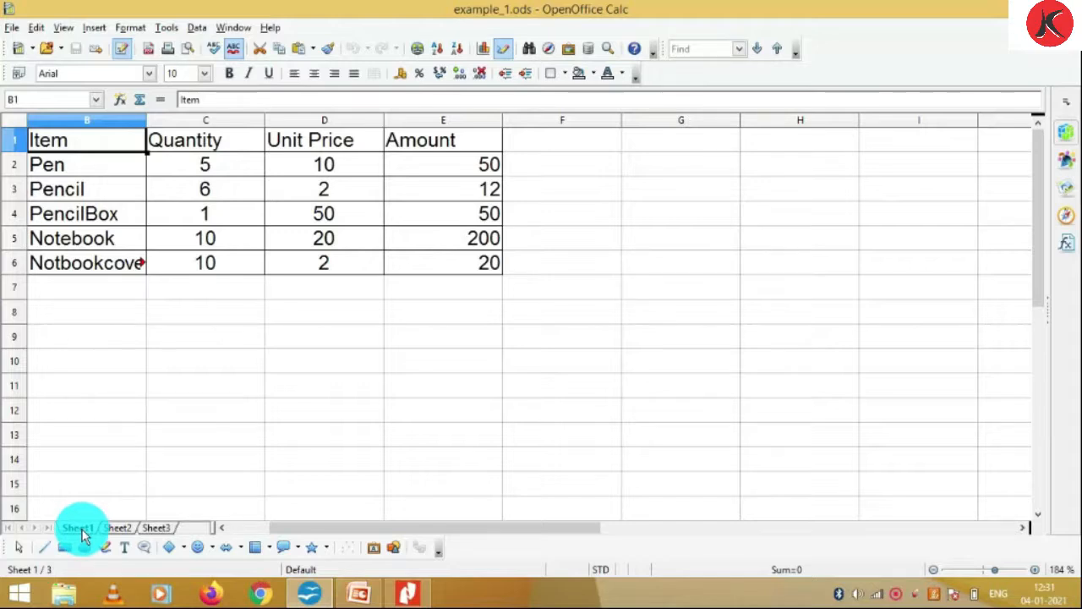
Rename the Sheet1 tab to 'Bill'
right_click(82, 531)
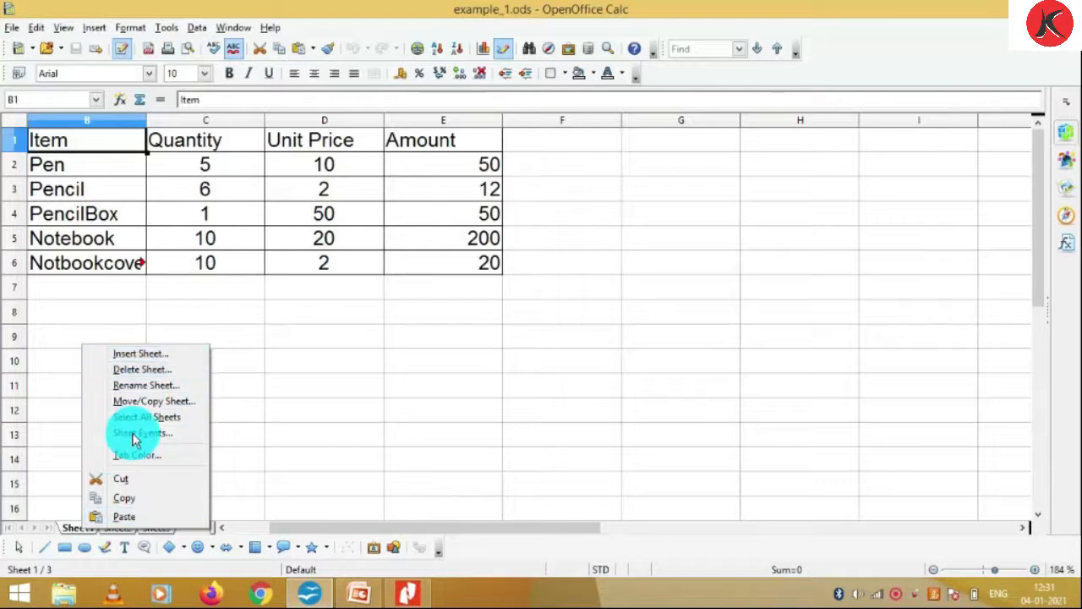
left_click(164, 388)
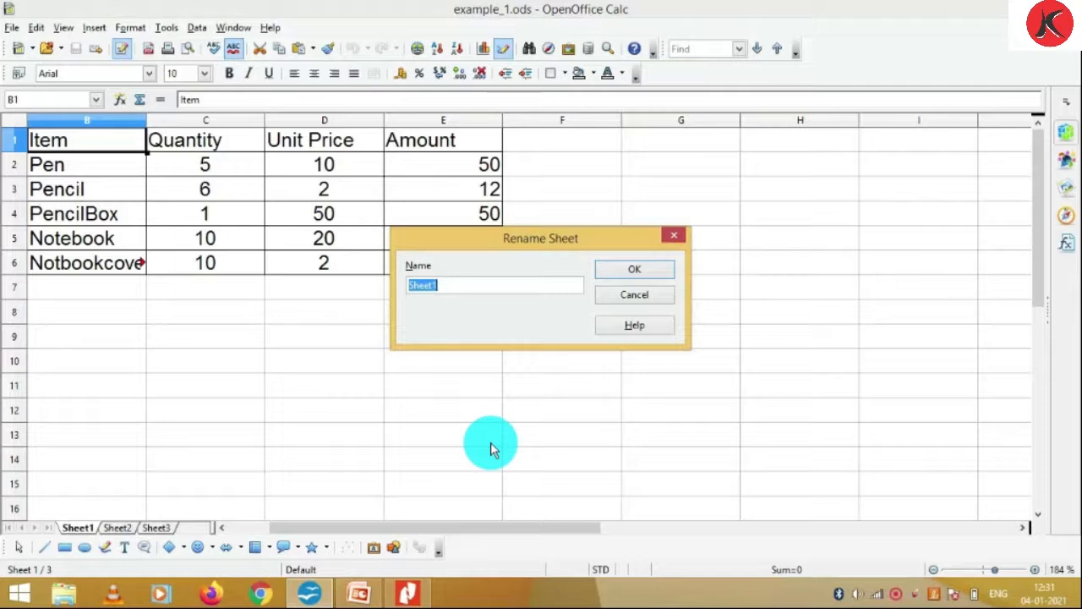
type("b")
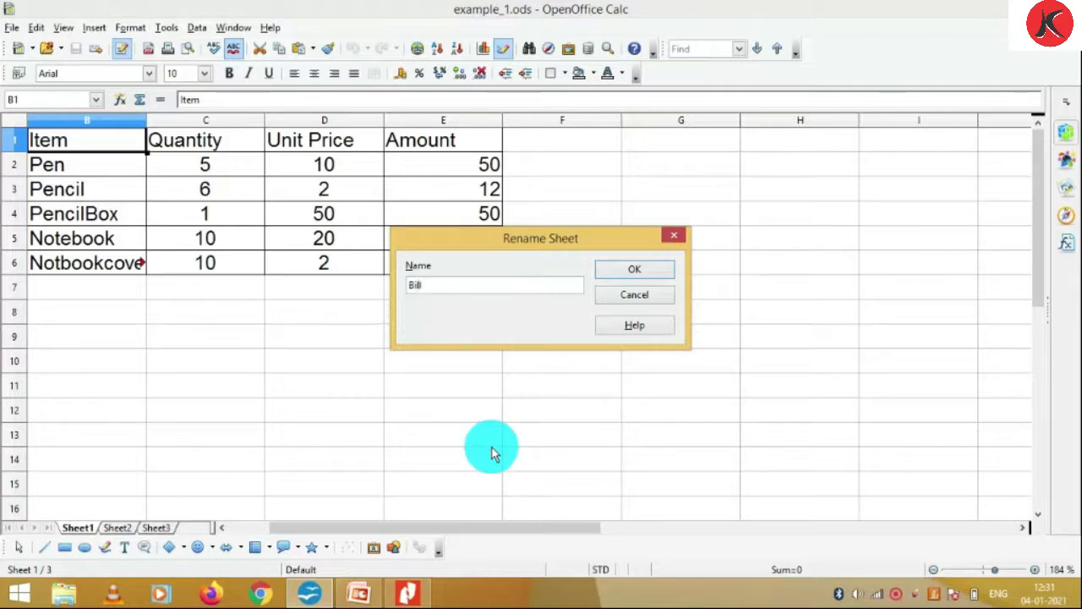
left_click(633, 271)
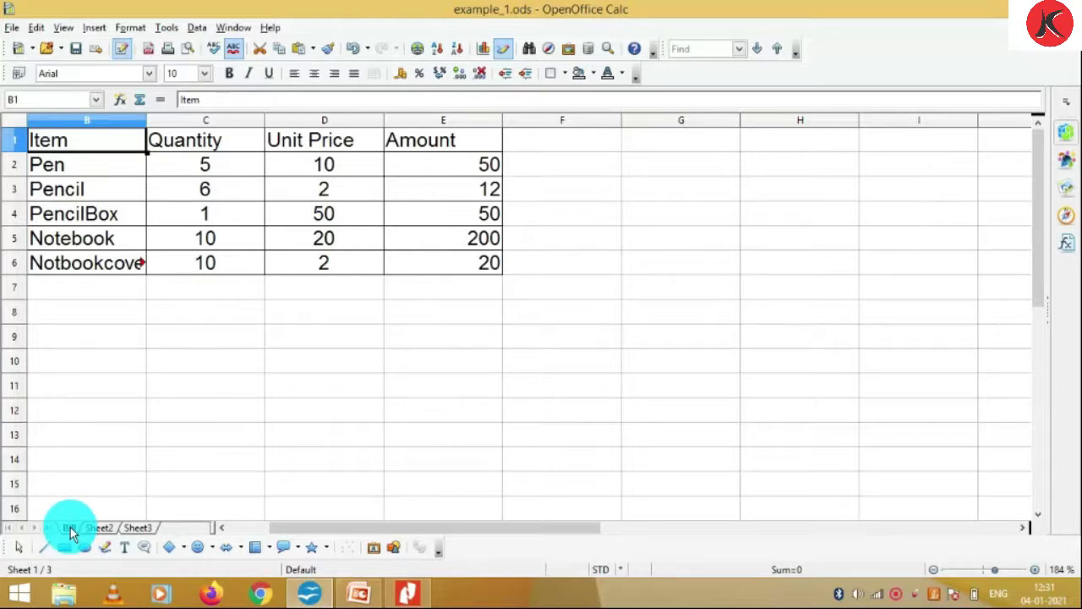
Give the Bill tab an Orange tab colour, then switch to Sheet2
right_click(70, 527)
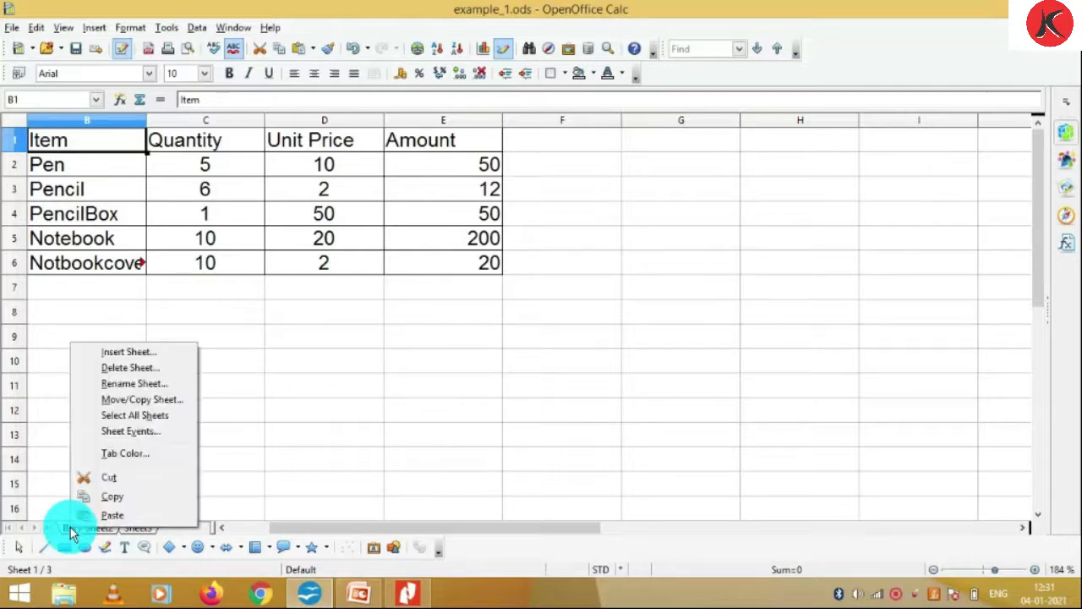
left_click(120, 458)
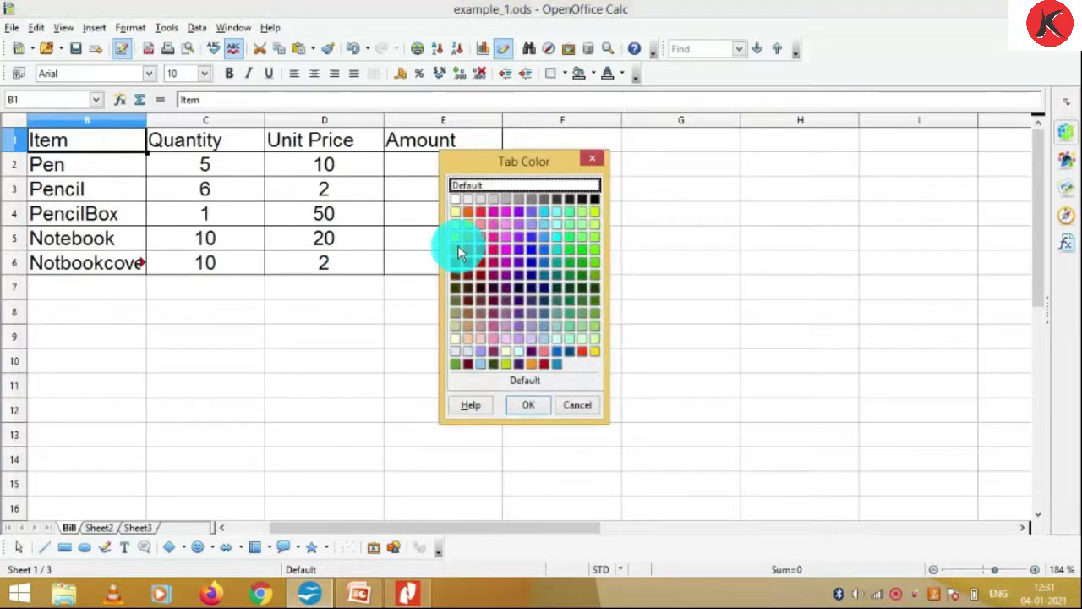
left_click(457, 239)
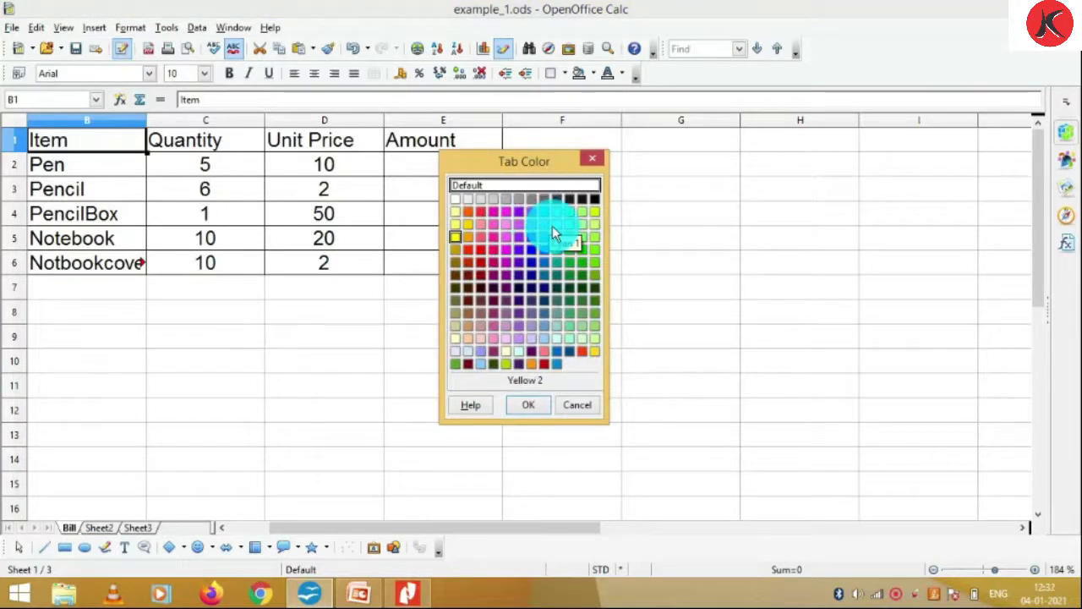
left_click(546, 212)
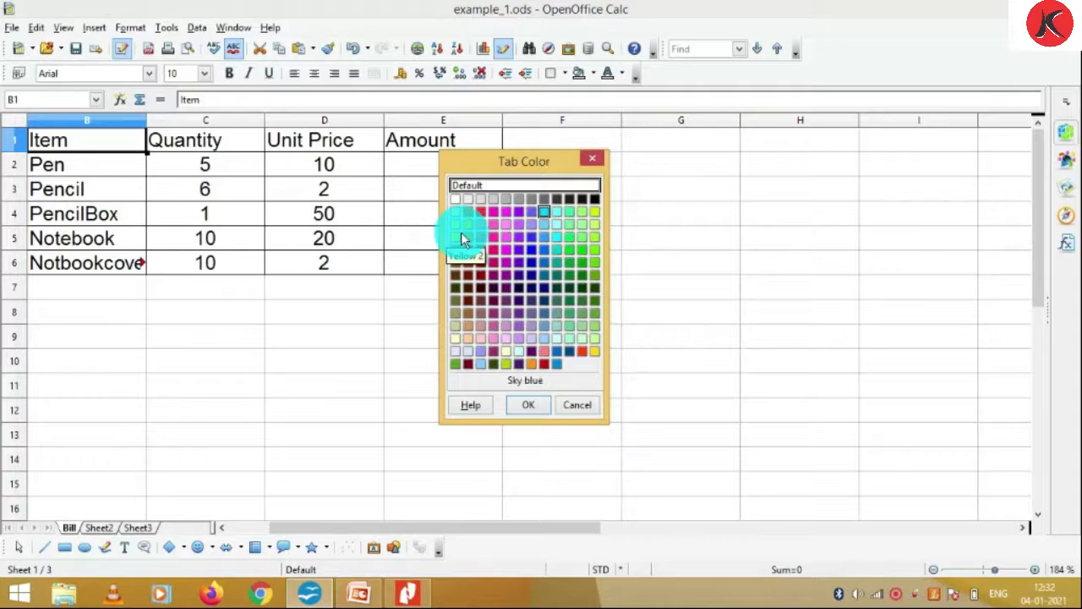
left_click(467, 212)
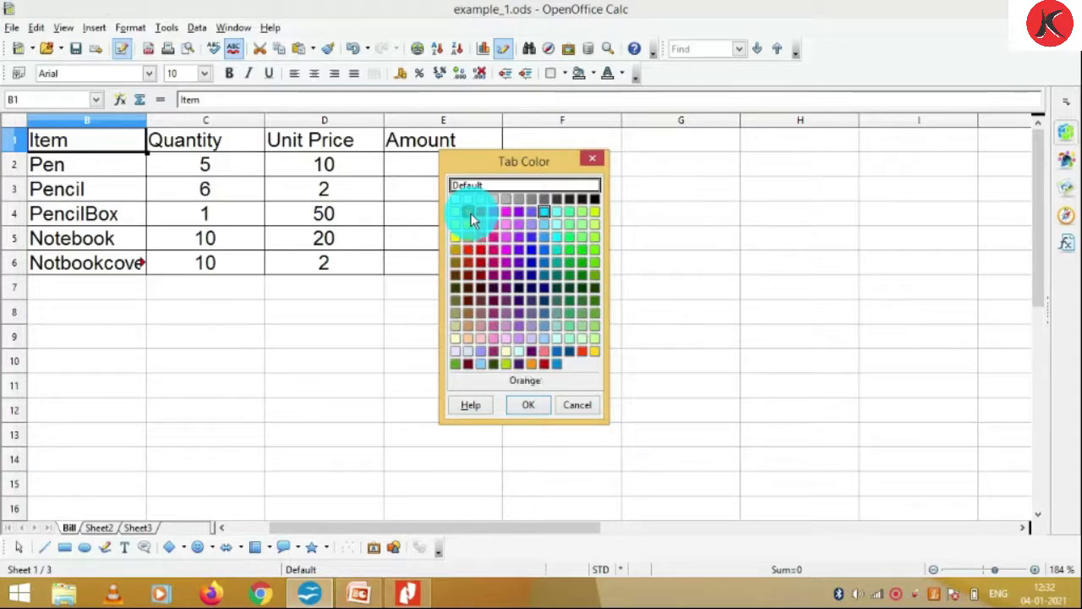
left_click(525, 407)
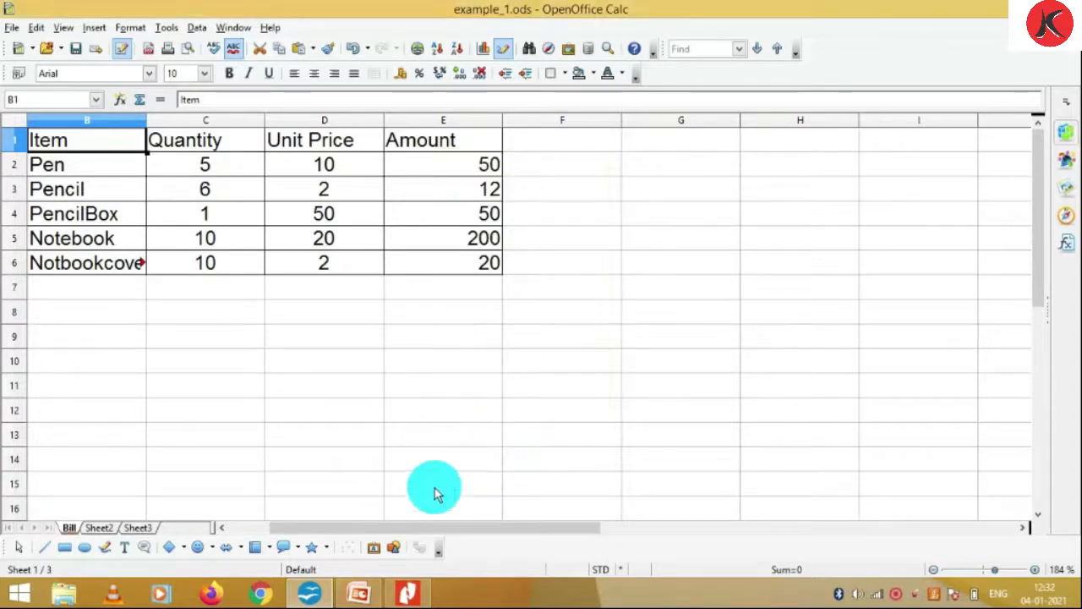
left_click(100, 527)
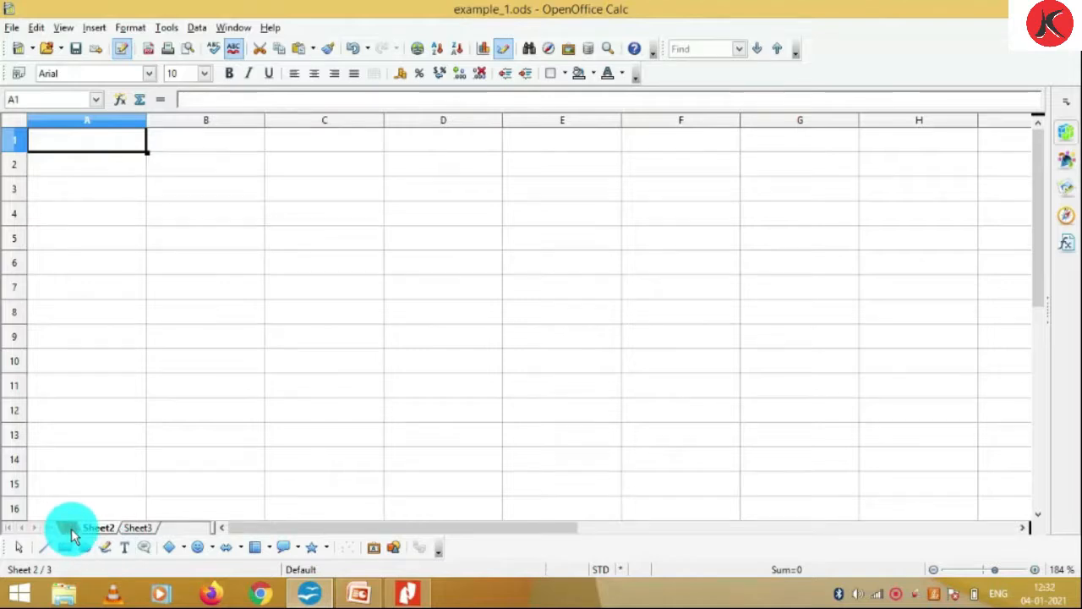
Return briefly to the Bill sheet, then open the empty Sheet3
left_click(71, 529)
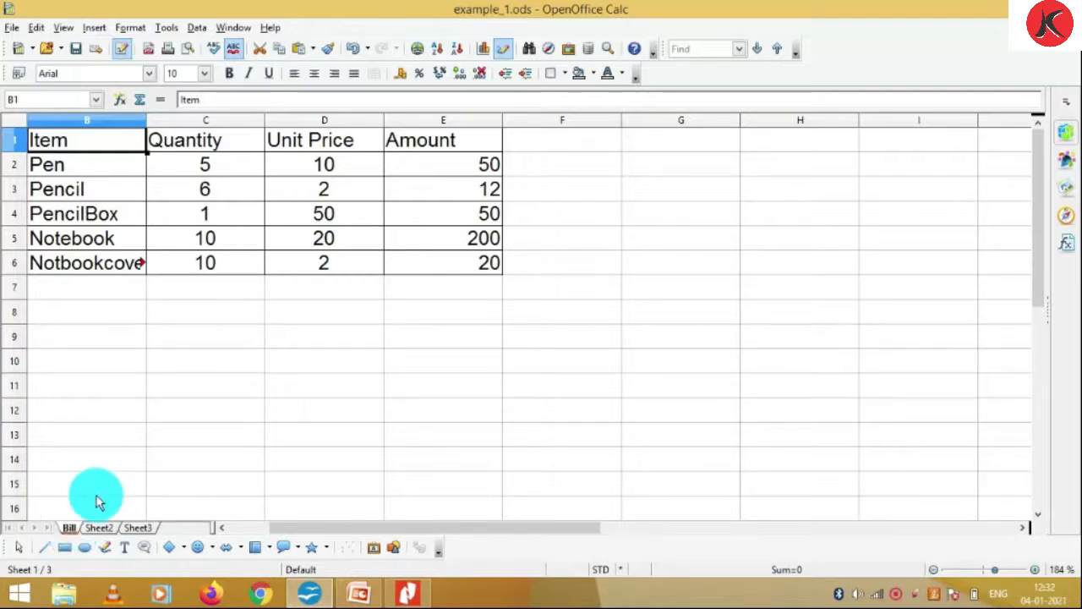
left_click(99, 529)
left_click(133, 528)
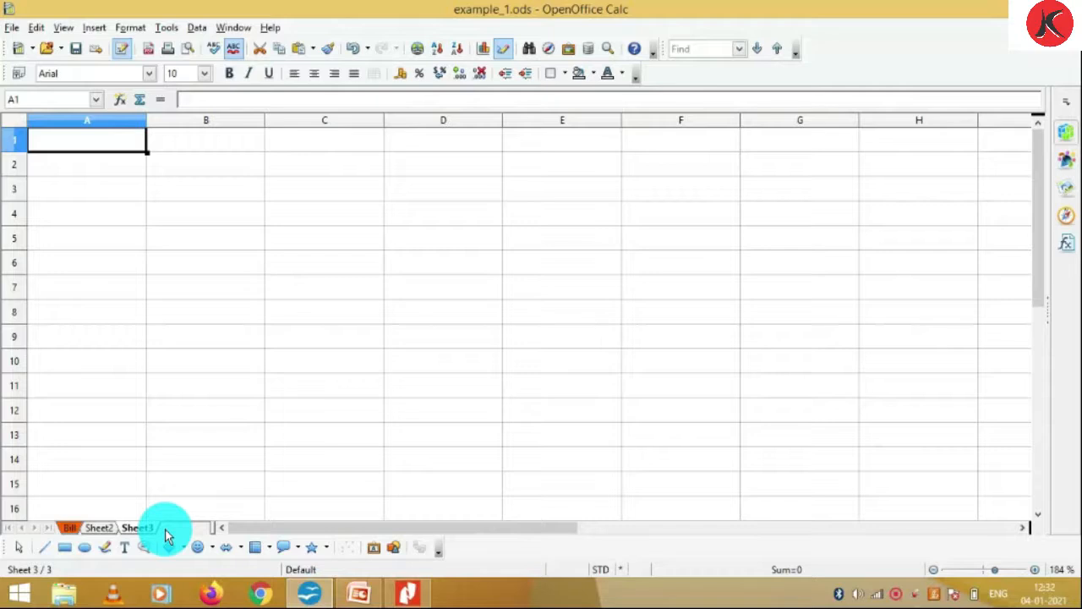
Insert 2 new sheets after the current Sheet3, creating Sheet4 and Sheet5
right_click(165, 528)
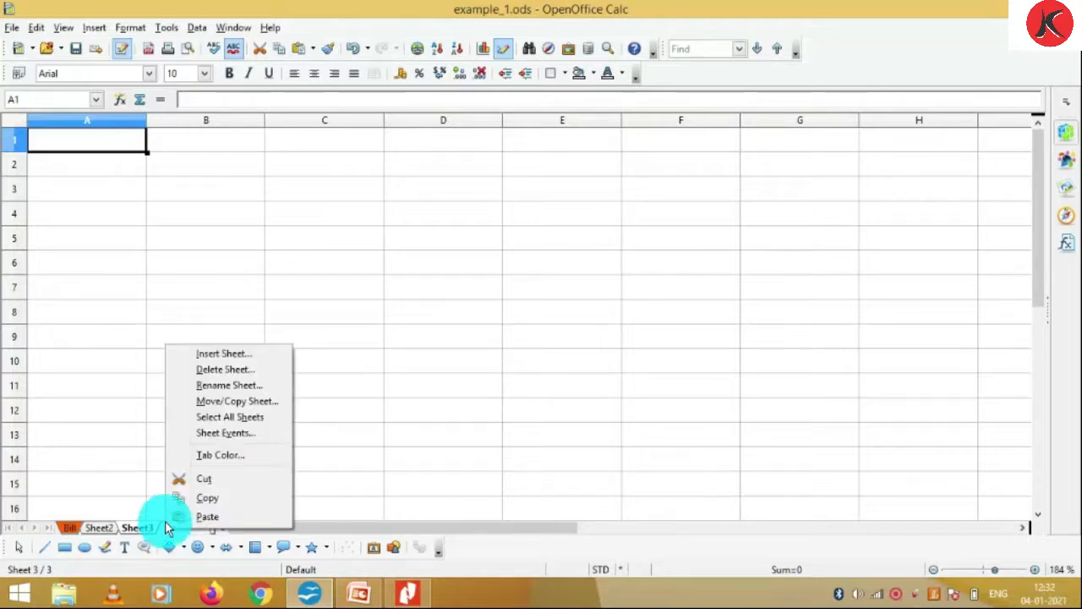
left_click(219, 354)
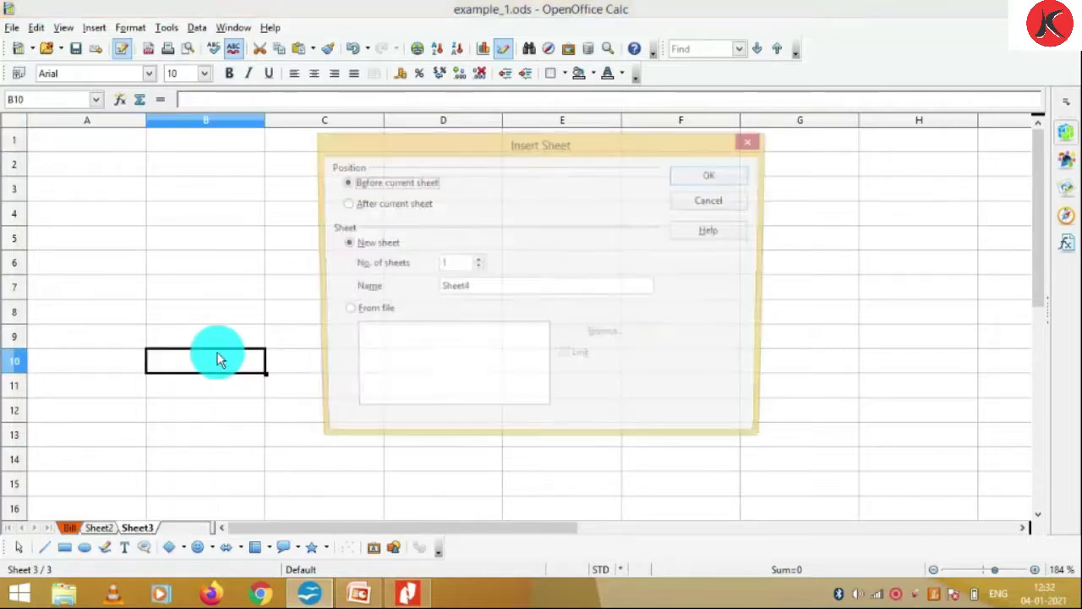
left_click(392, 206)
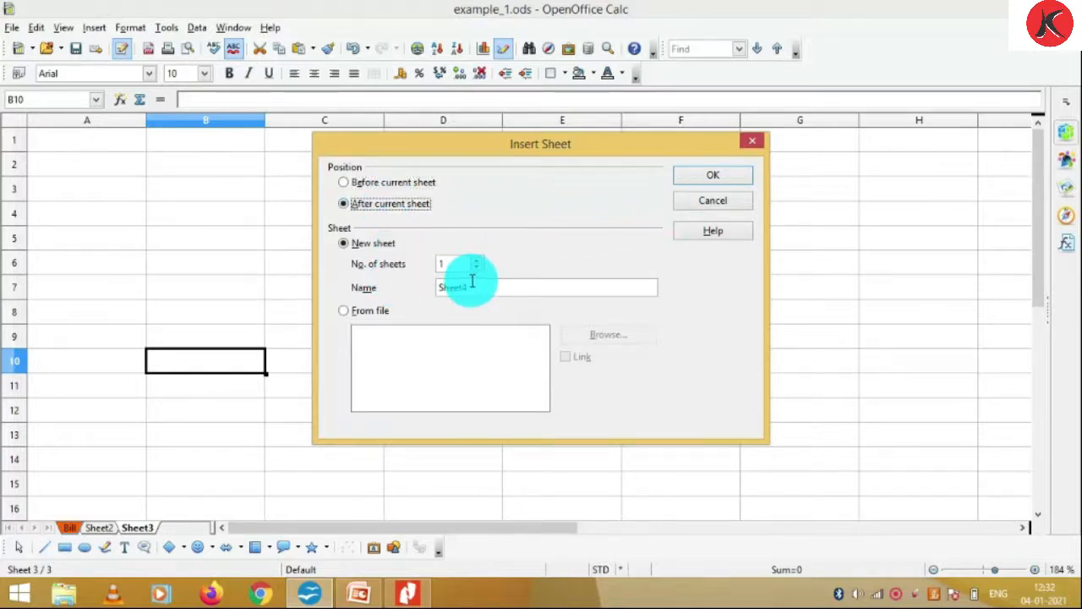
left_click(474, 260)
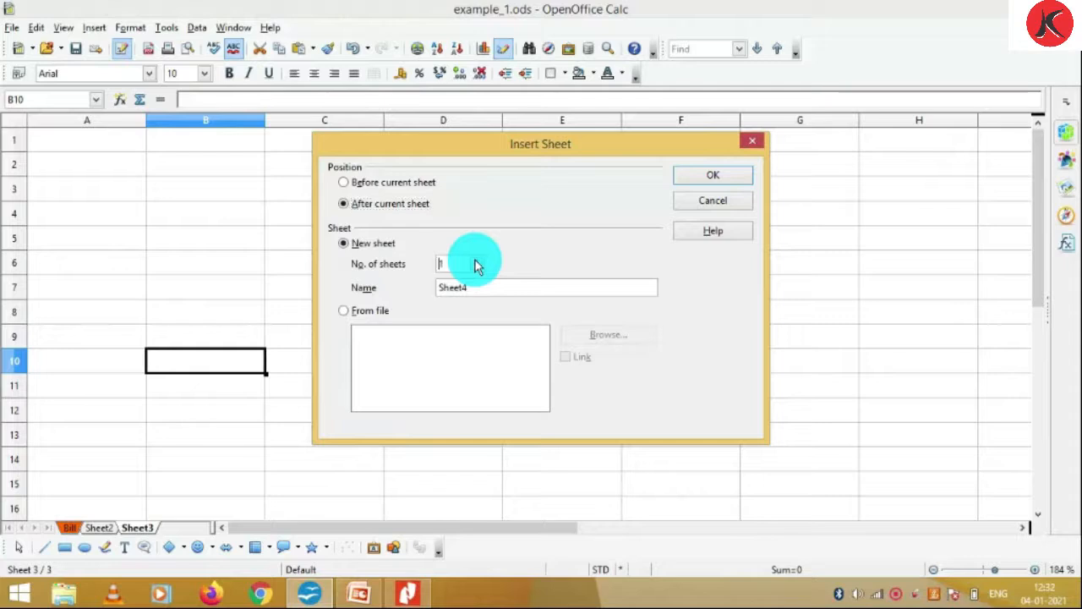
left_click(708, 182)
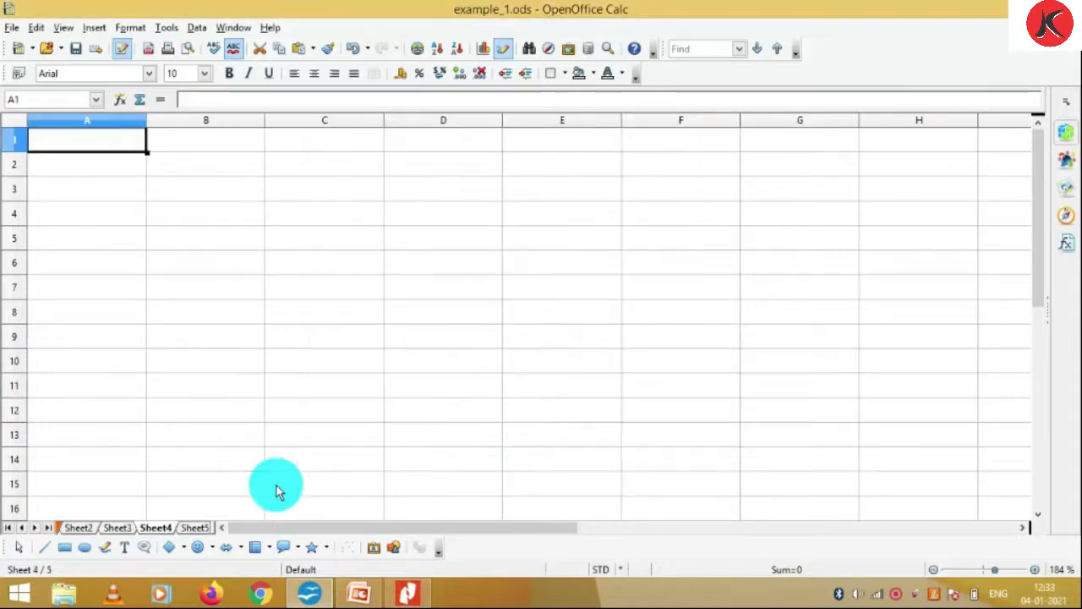
left_click(200, 530)
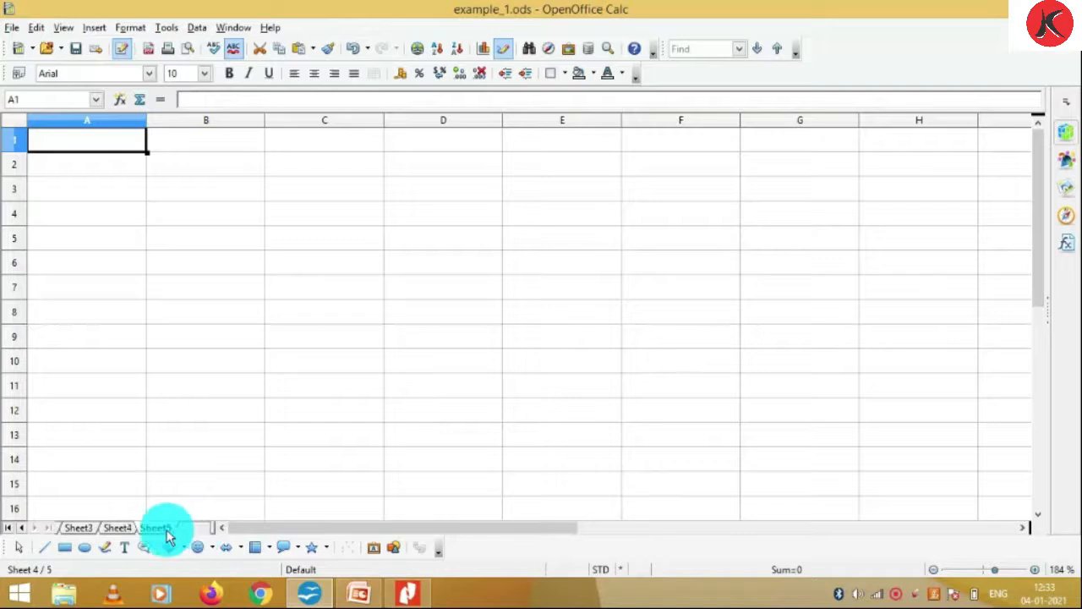
Scroll the tabs back, revisit the Bill sheet, then open the empty Sheet4
left_click(118, 529)
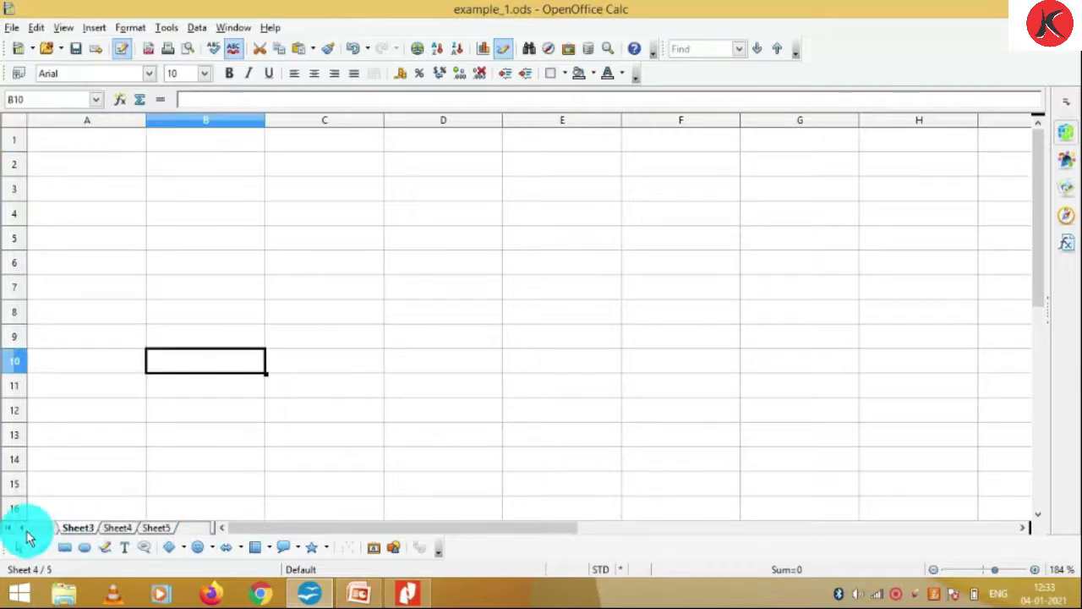
left_click(23, 529)
left_click(23, 529)
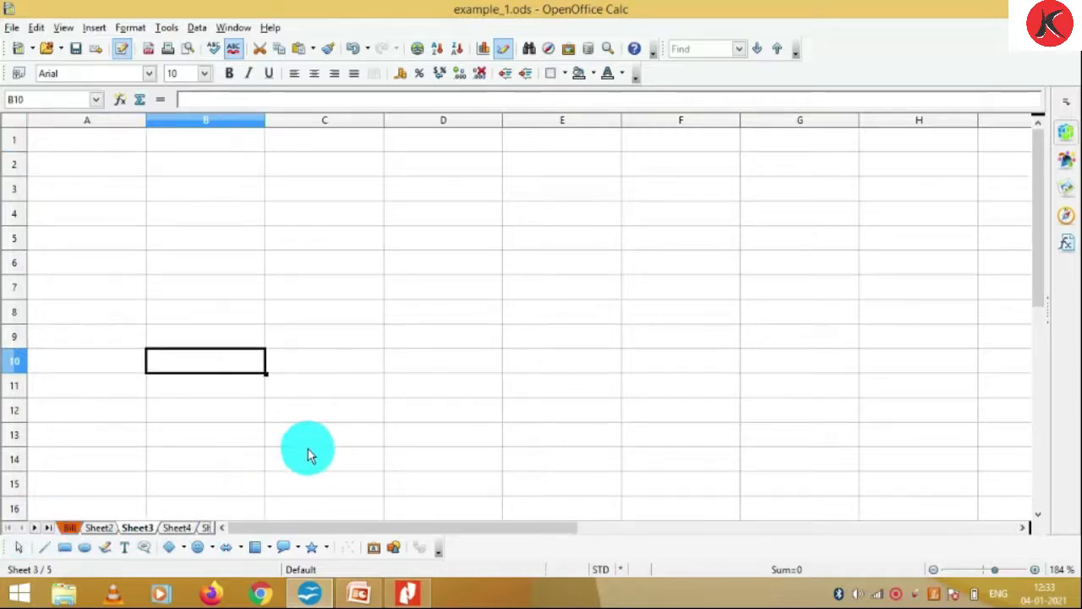
left_click(71, 529)
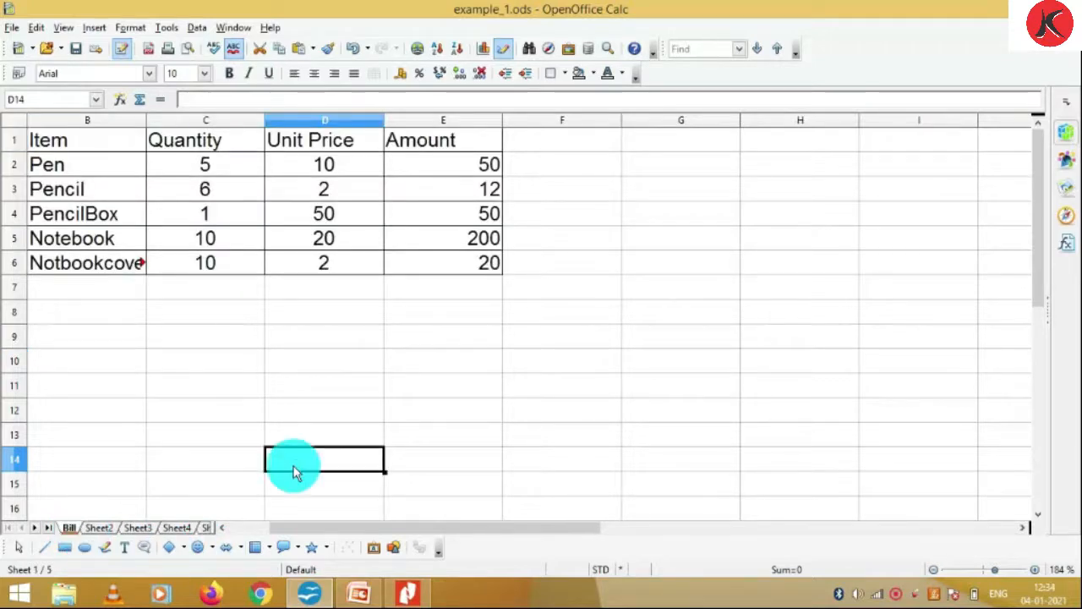
left_click(187, 530)
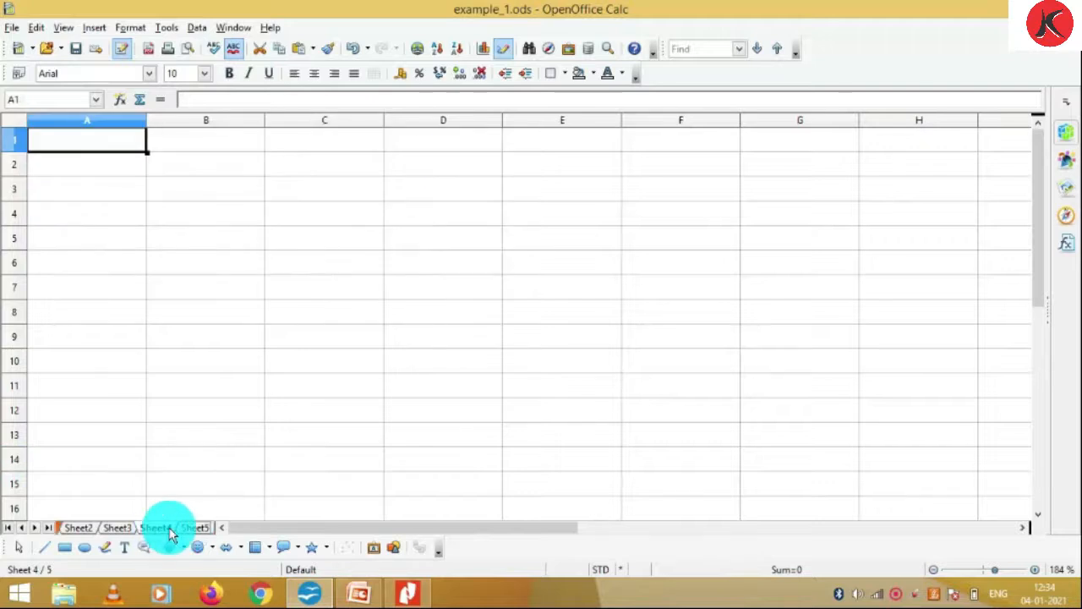
Delete Sheet4 and Sheet5 with Delete Sheet, confirming each, then go back to Bill
right_click(165, 530)
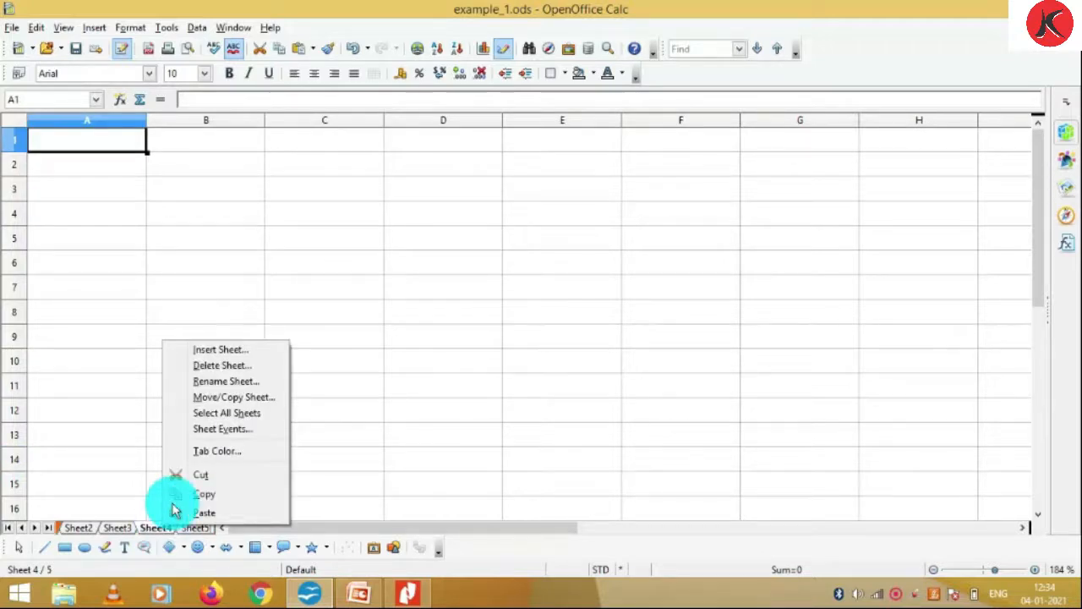
left_click(217, 371)
left_click(216, 370)
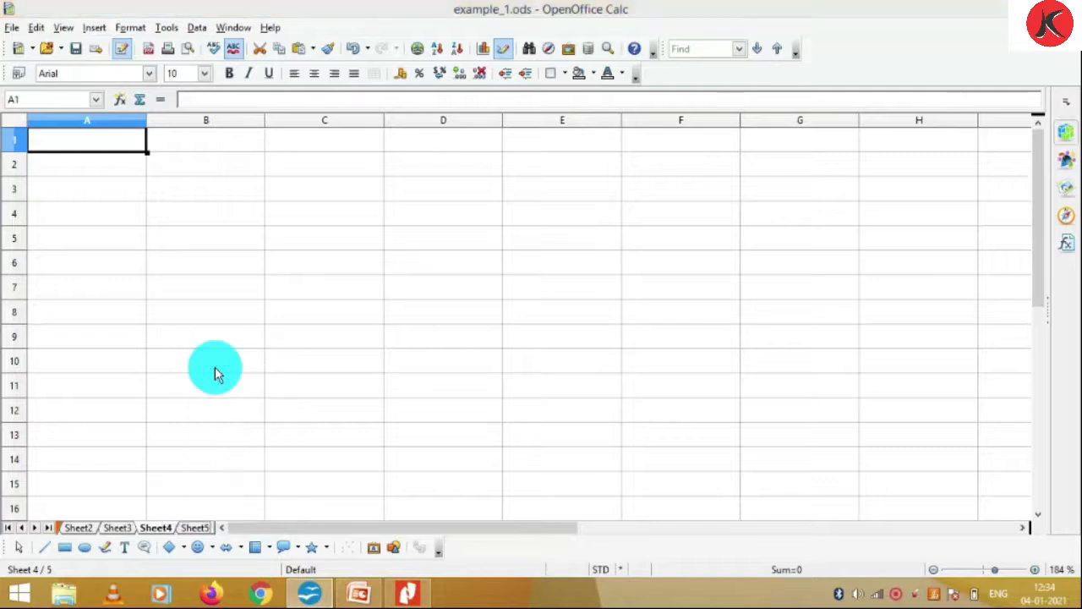
left_click(502, 316)
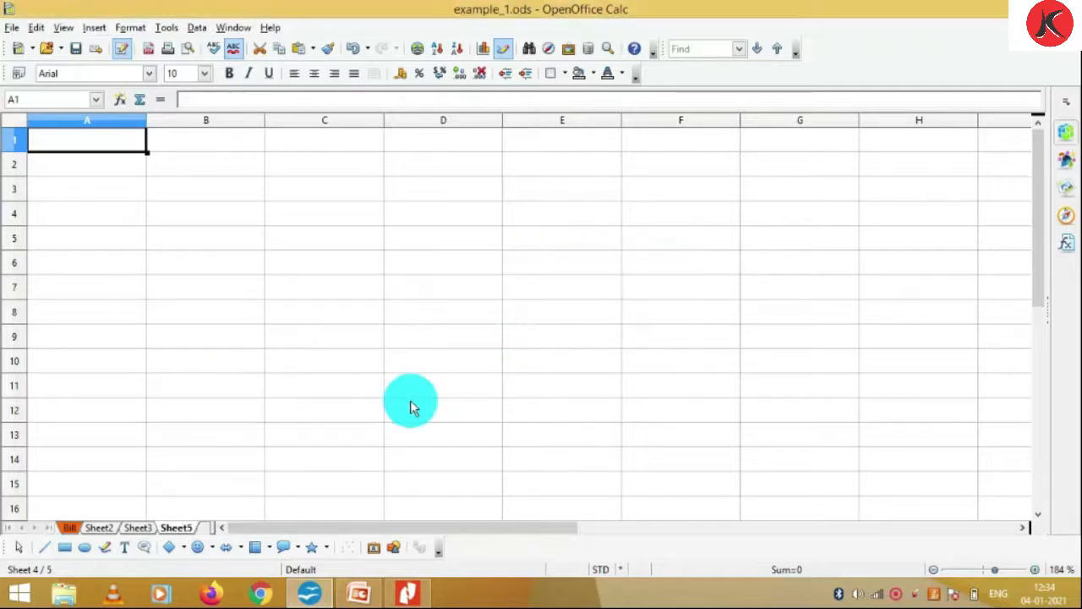
right_click(185, 529)
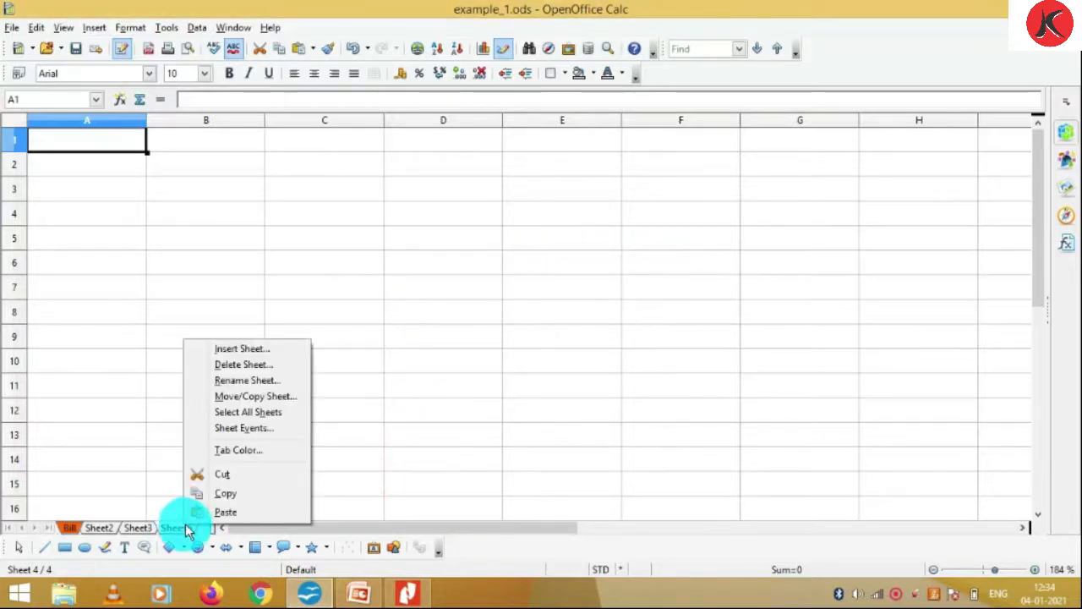
left_click(252, 373)
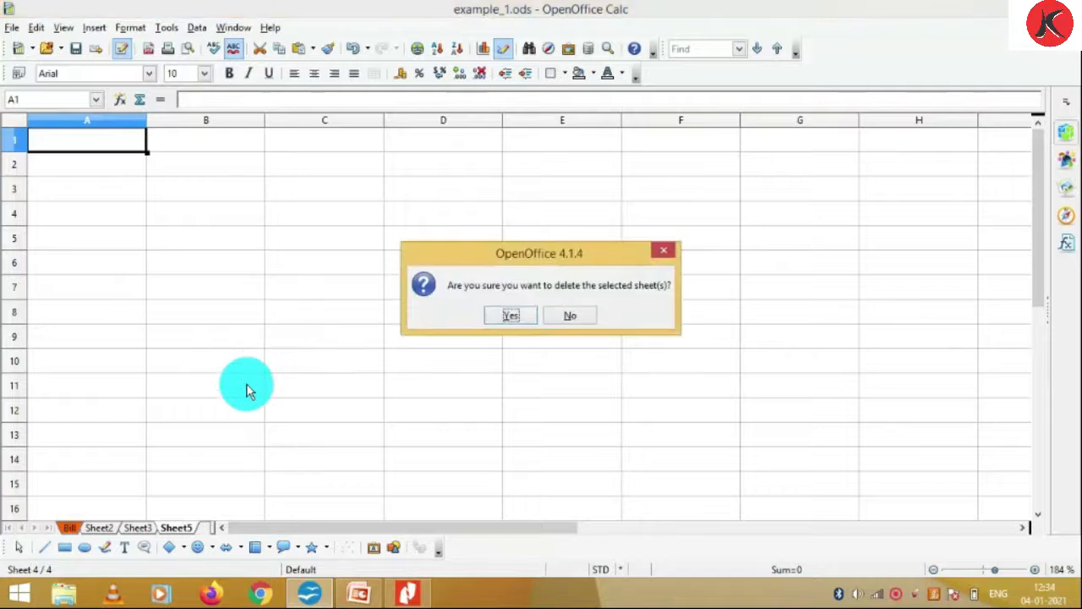
left_click(493, 315)
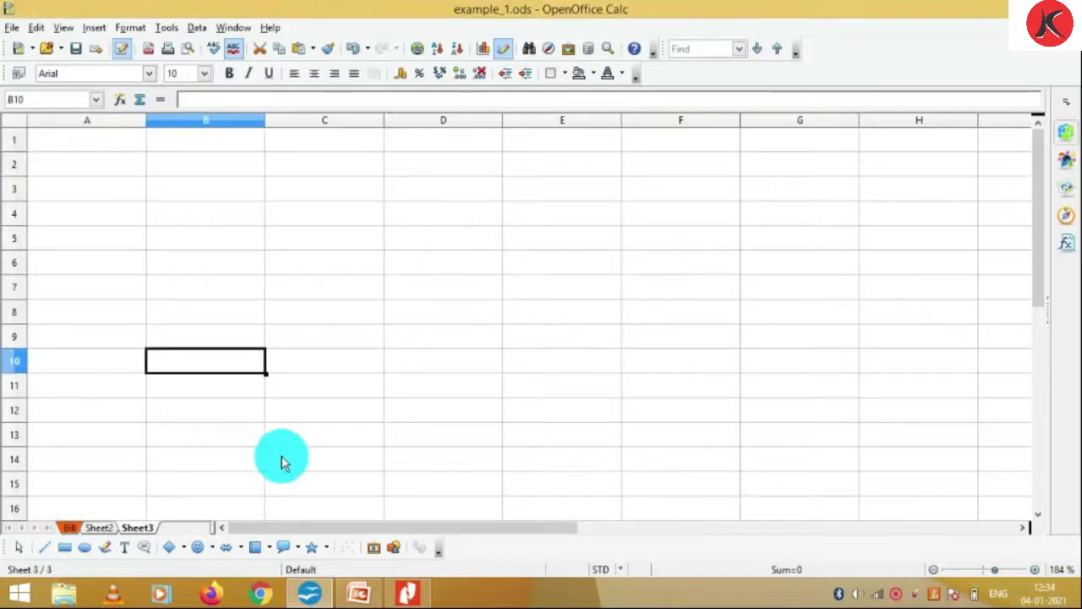
key("ctrl+Page_Up")
key("ctrl+Page_Up")
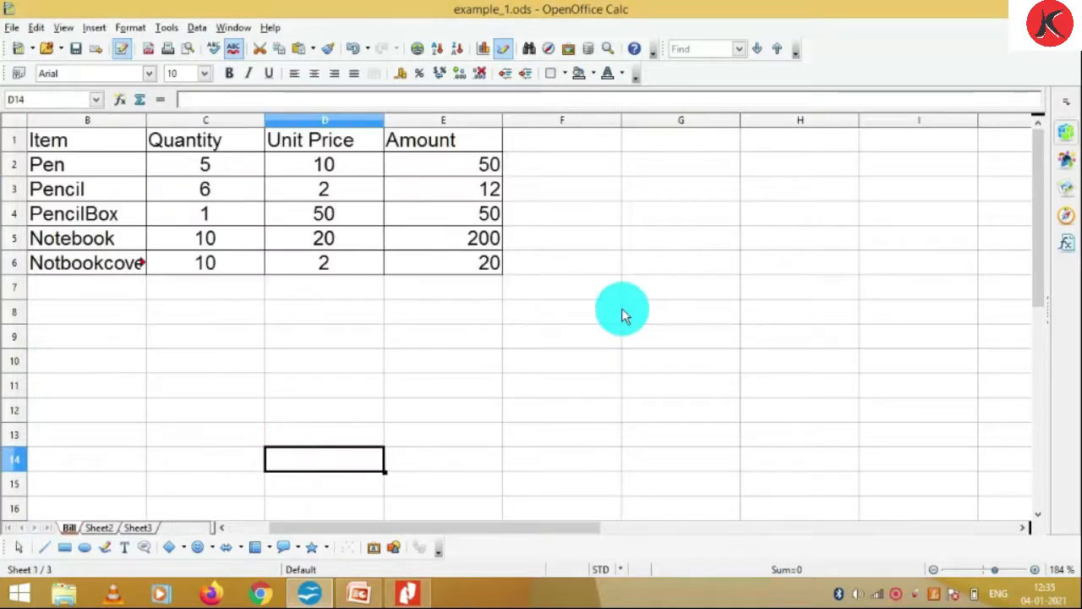
Select D4, then the Pencil cell B3, and open the Insert menu
left_click(331, 215)
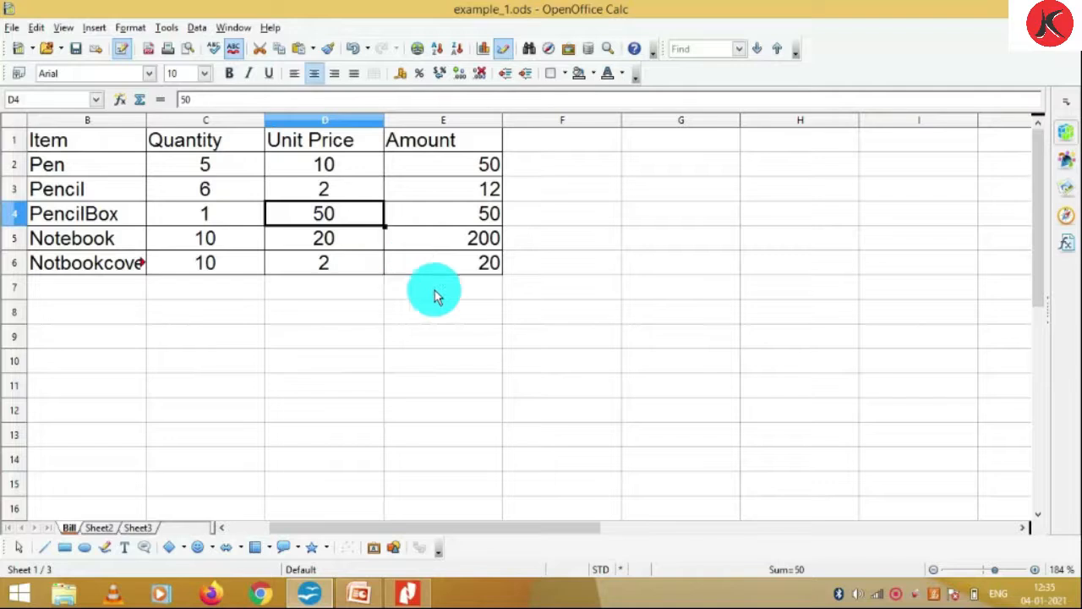
left_click(85, 189)
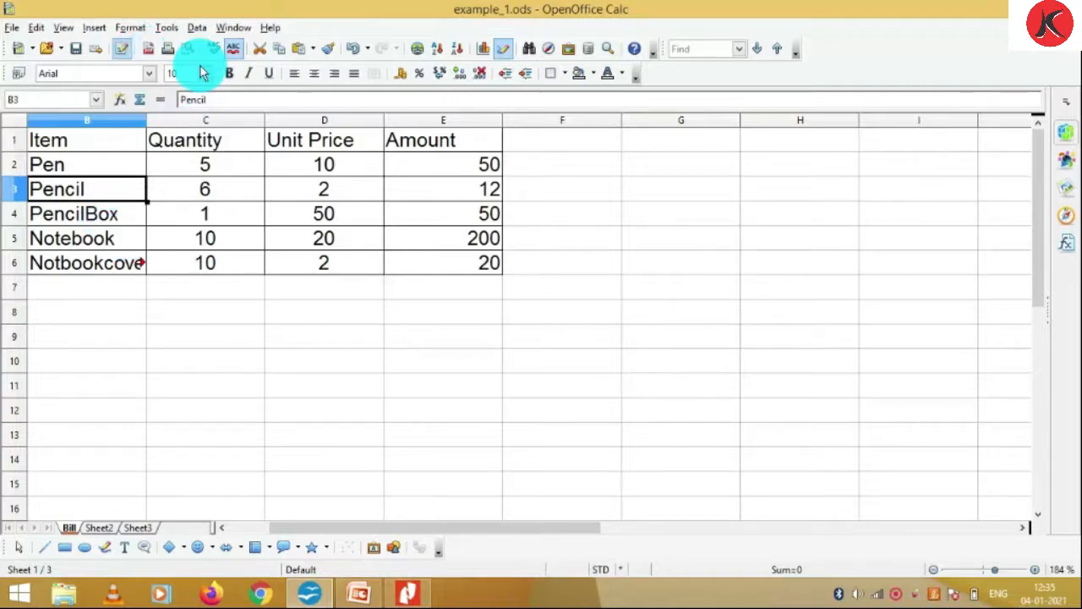
left_click(93, 28)
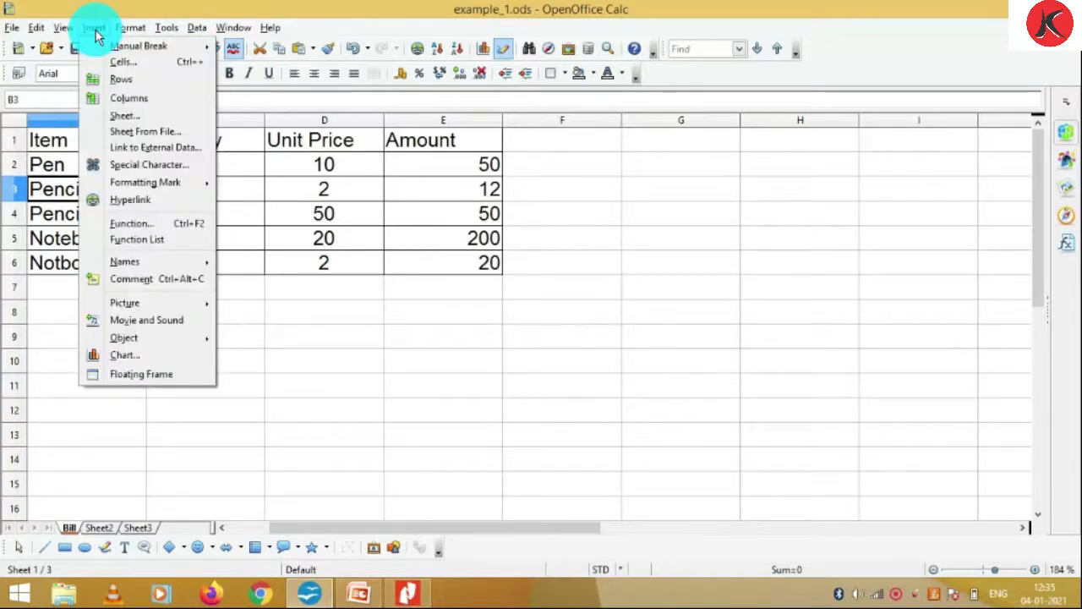
left_click(140, 80)
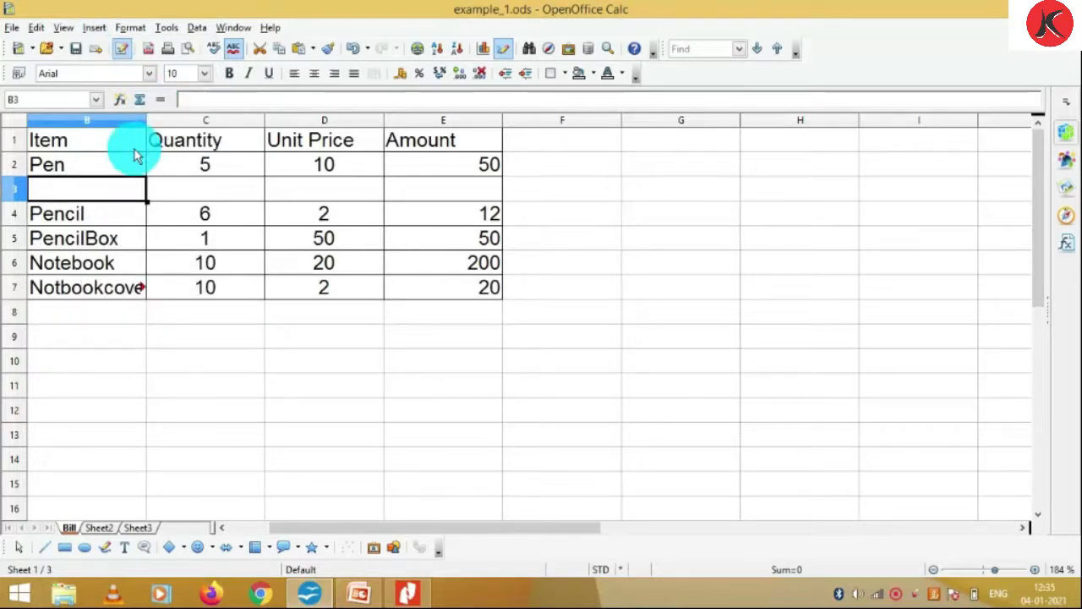
key("ctrl+z")
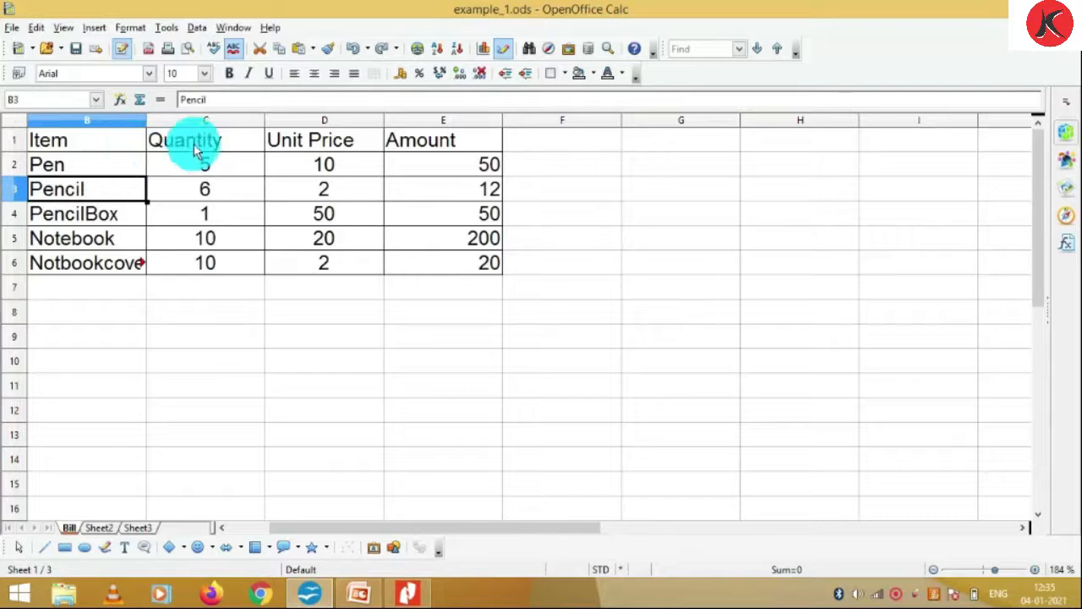
left_click(303, 171)
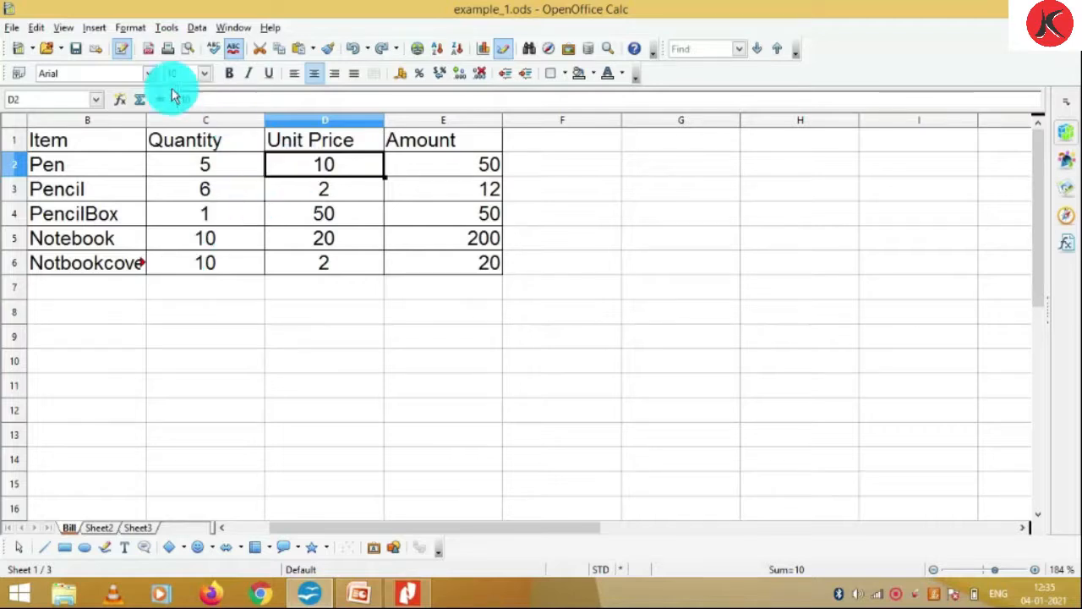
left_click(93, 28)
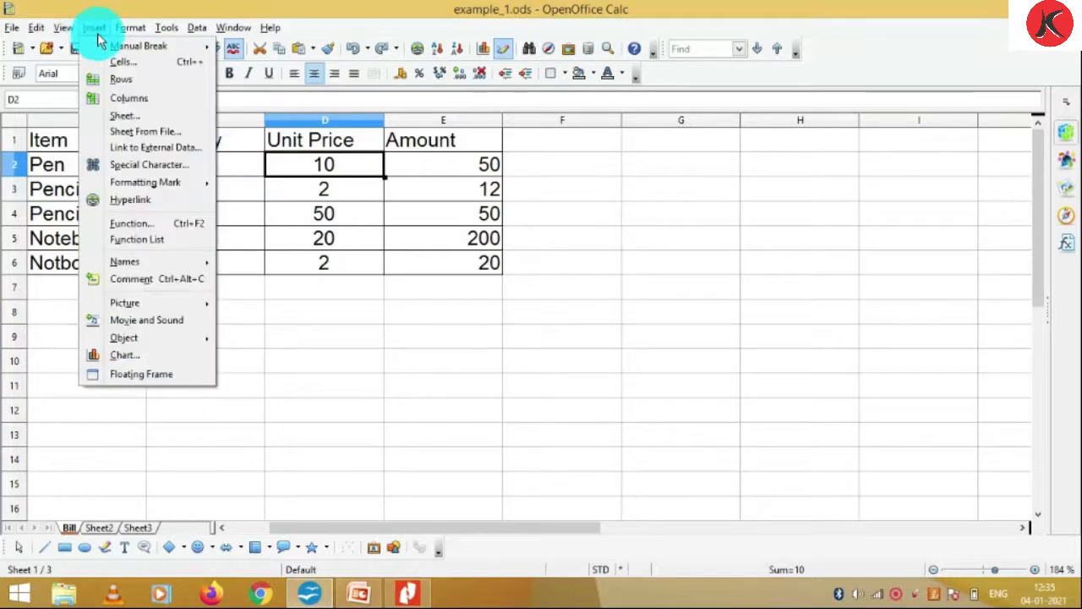
left_click(128, 98)
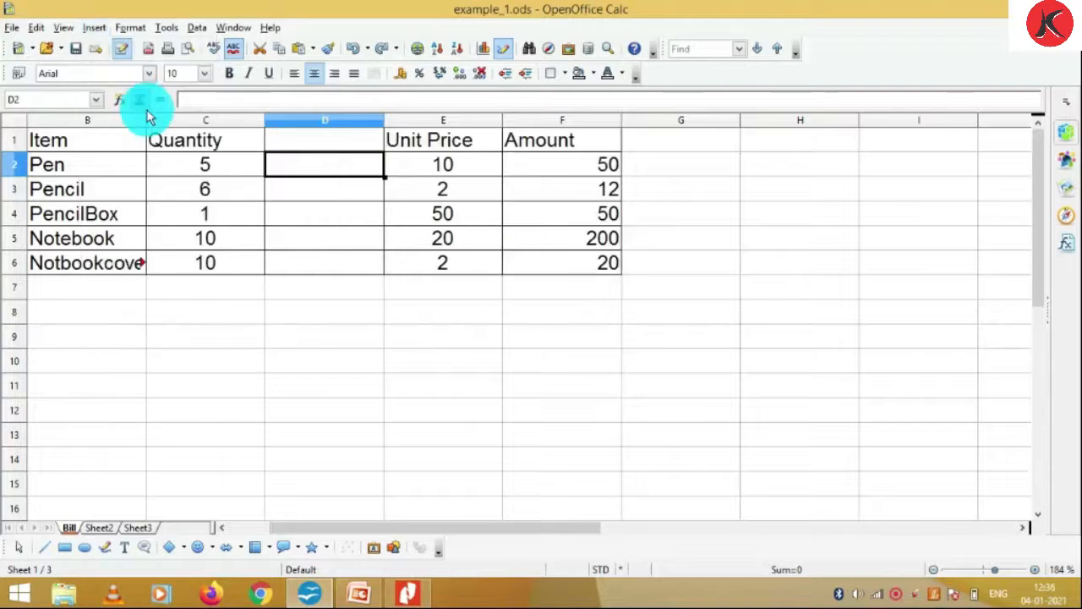
key("ctrl+z")
left_click(193, 197)
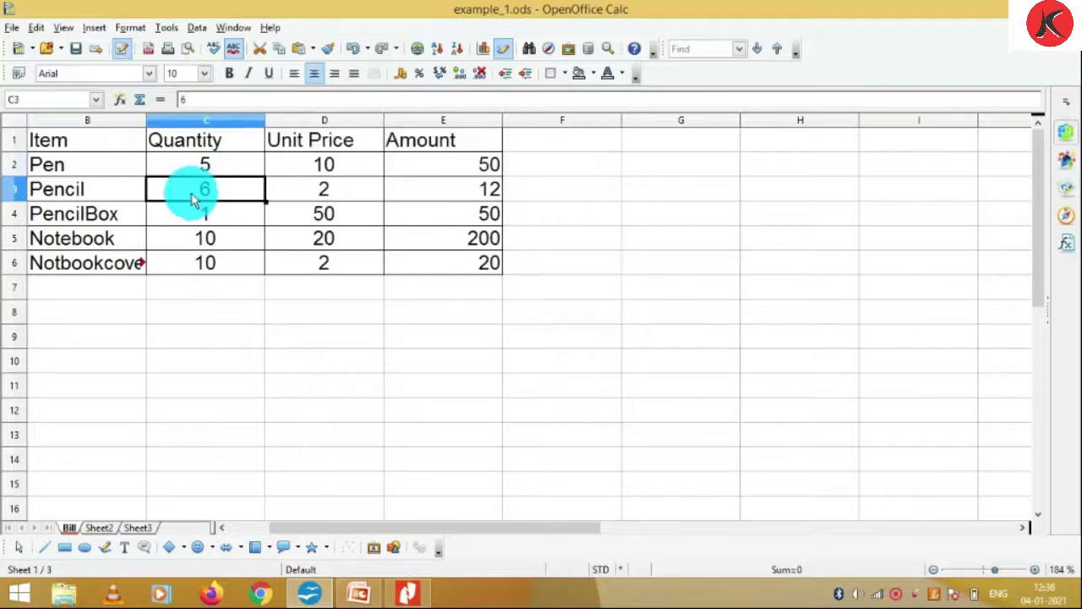
key("Up")
key("Up")
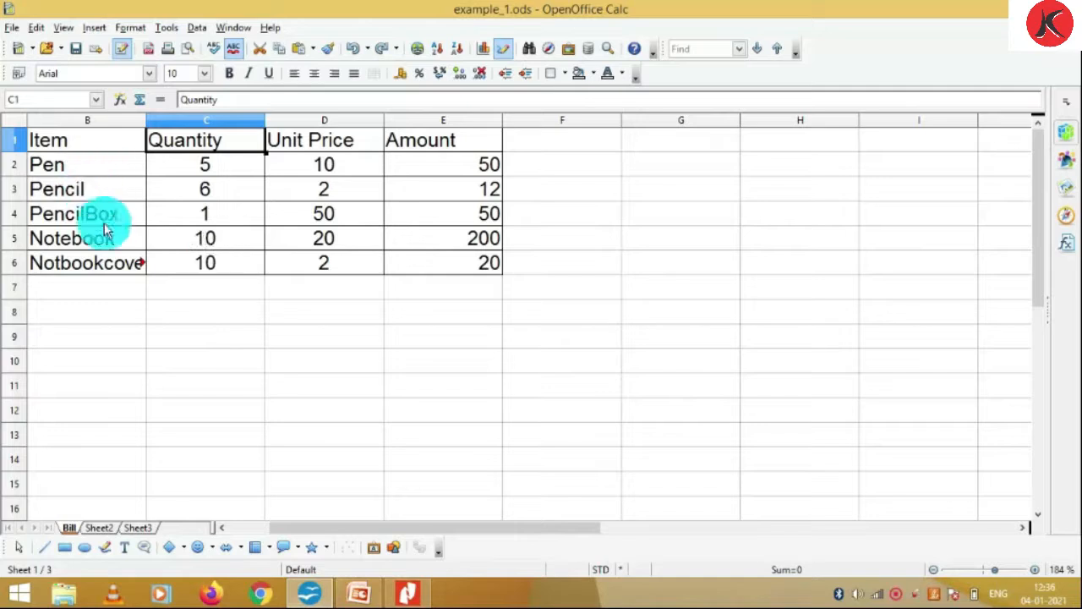
left_click(98, 194)
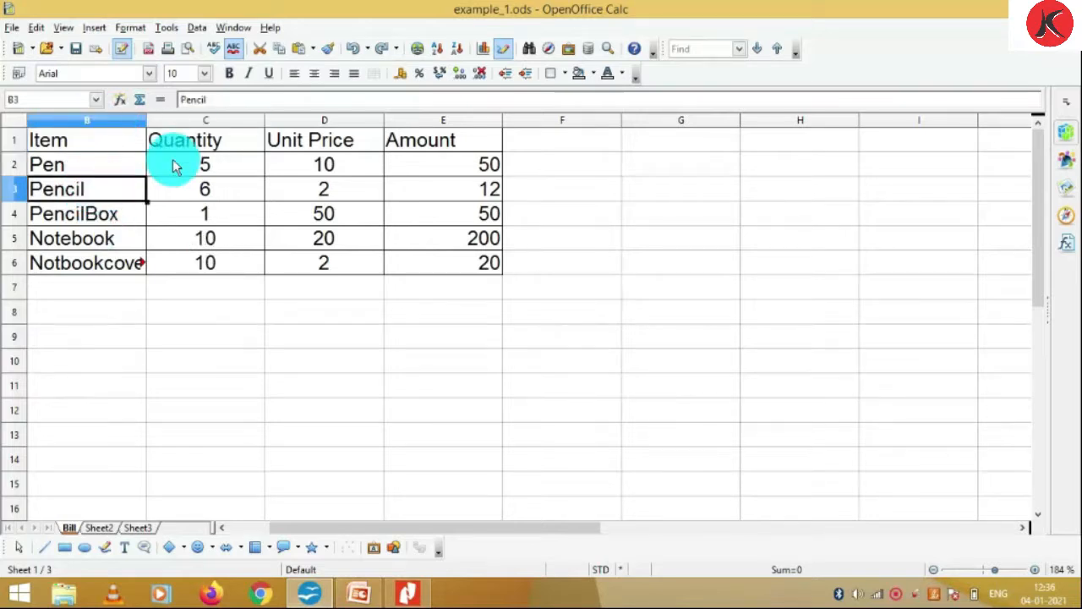
Set column B's width to 5.07 cm via Format > Column > Width so Notbookcover fits
left_click(106, 164)
left_click(95, 255, "shift")
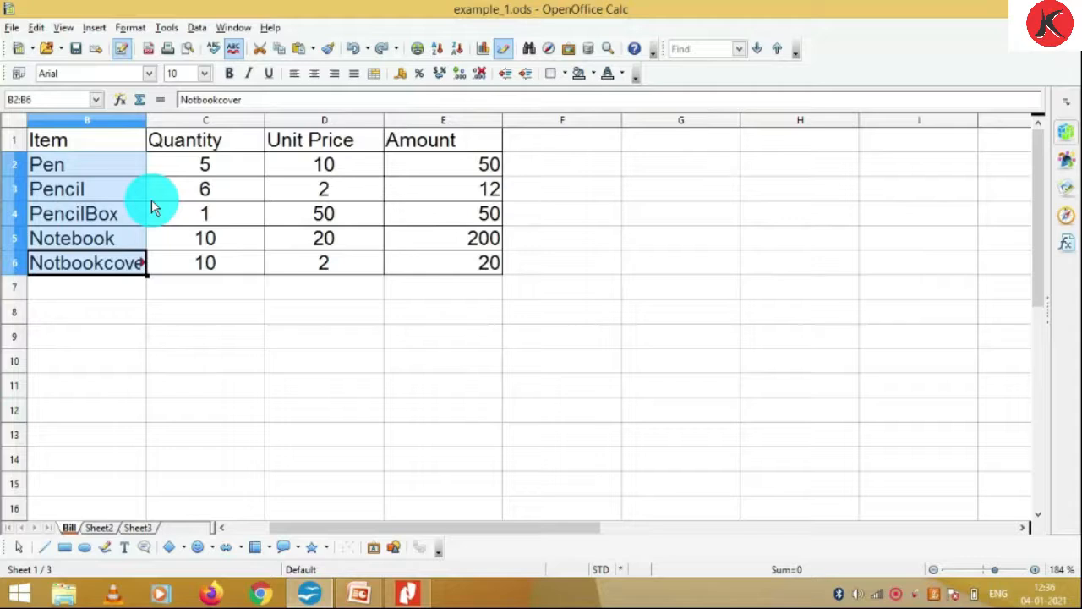
left_click(114, 162)
left_click(126, 29)
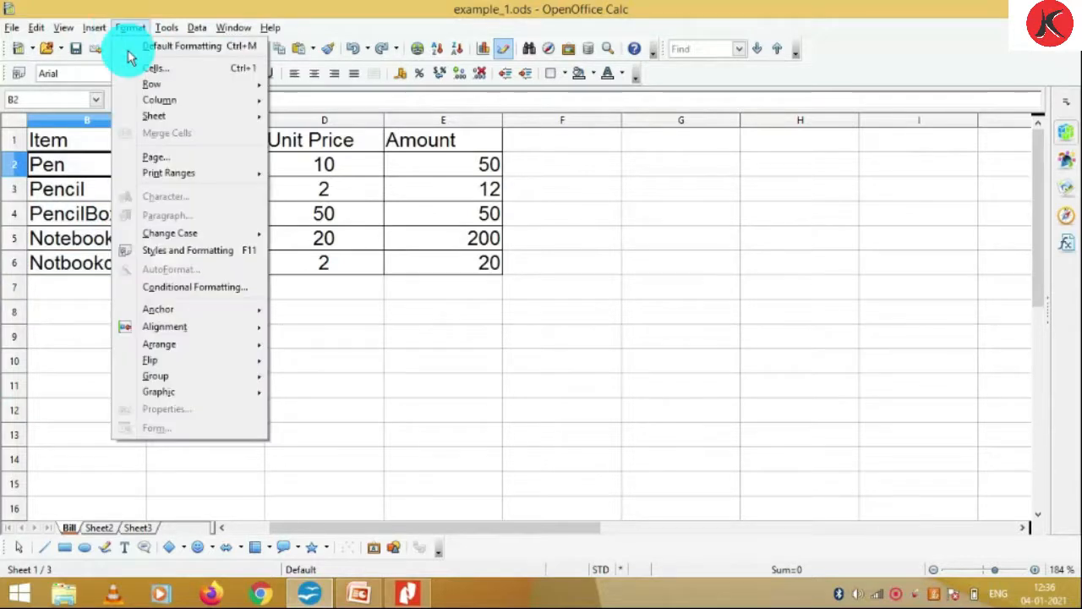
mouse_move(212, 100)
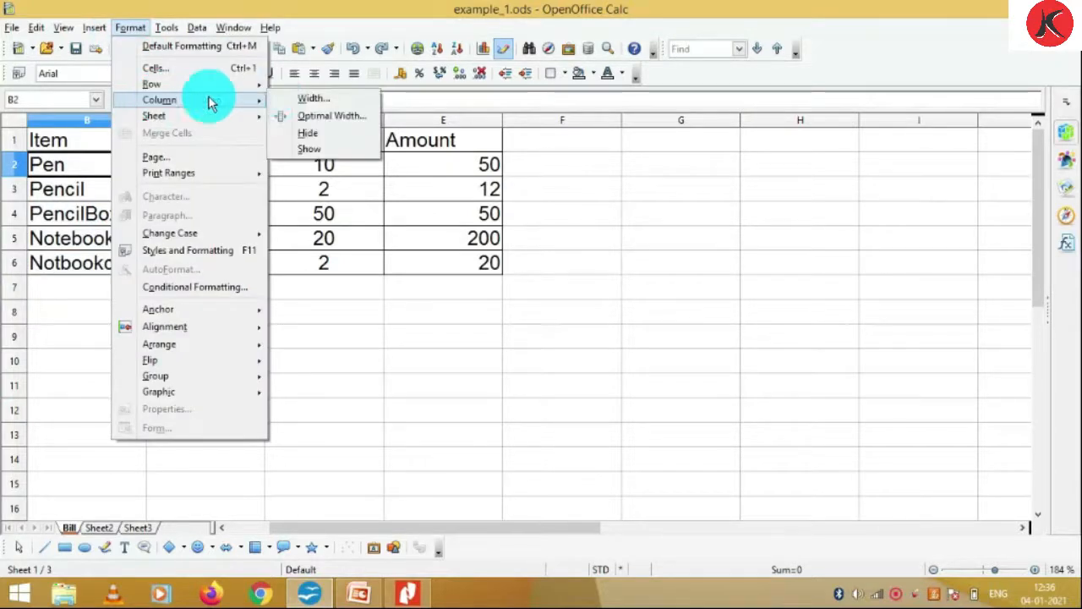
left_click(288, 98)
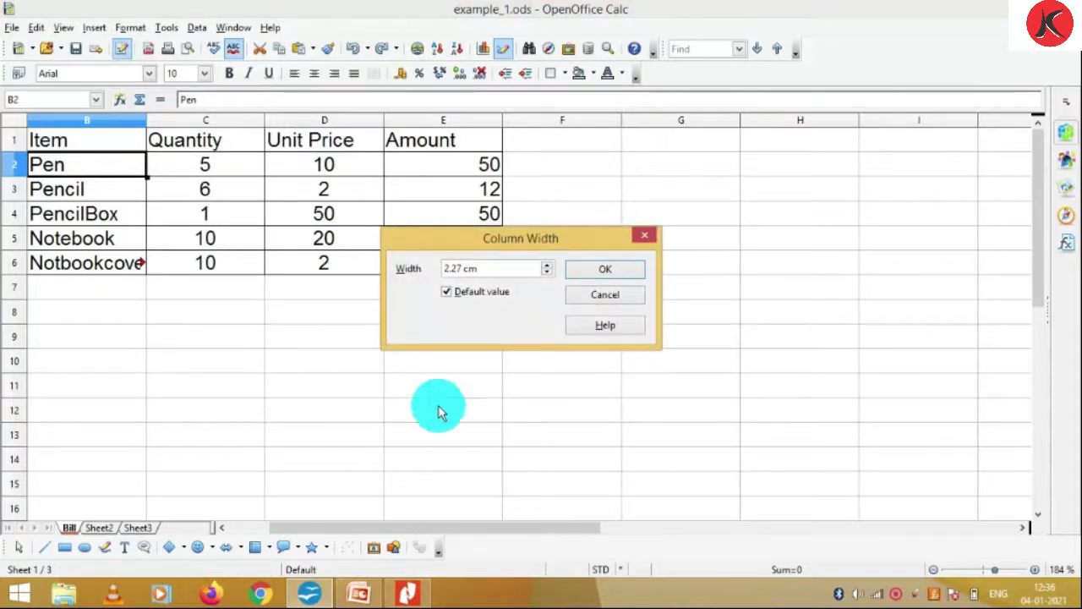
left_click(545, 267)
left_click(545, 267)
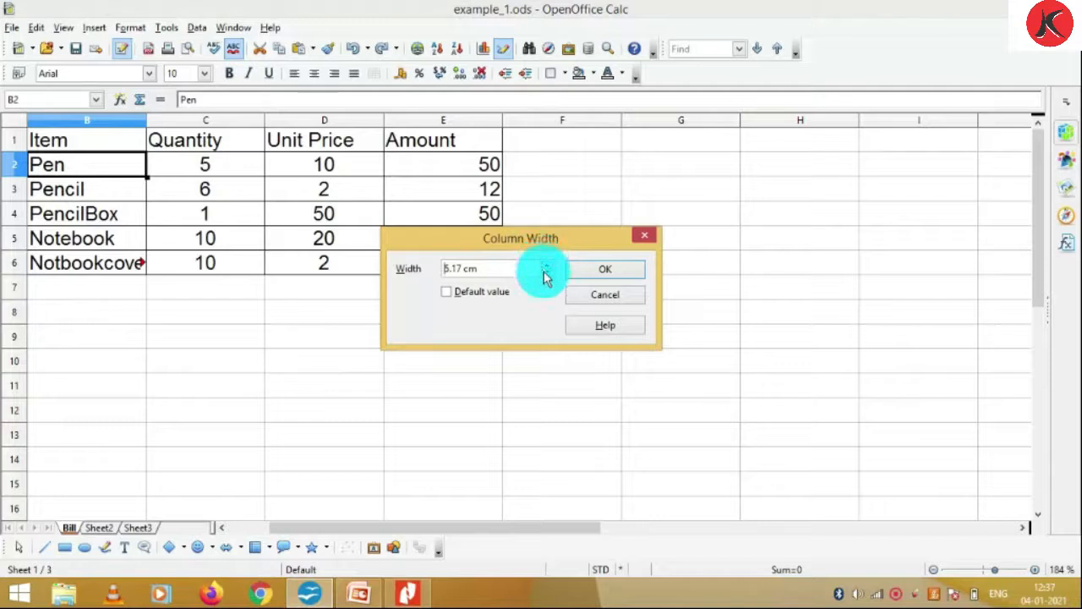
left_click(609, 271)
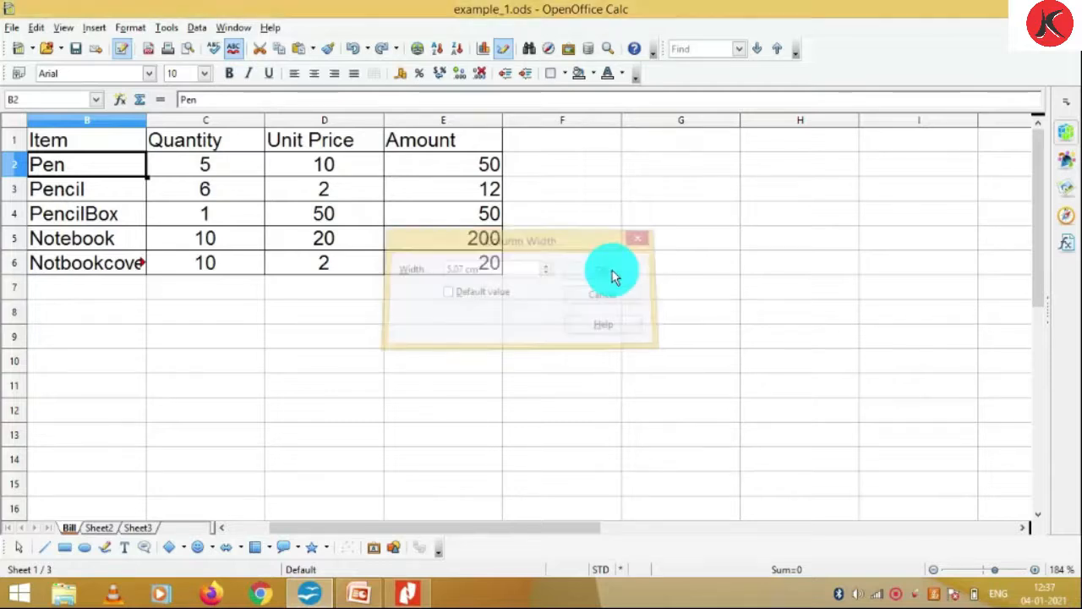
left_click(118, 213)
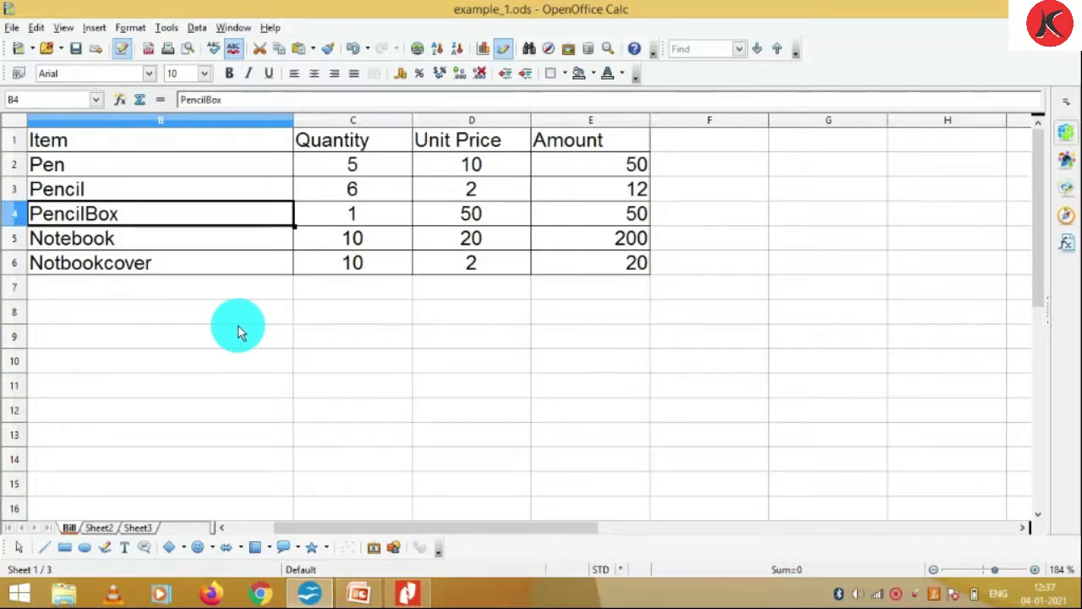
Narrow the Quantity column C from 2.57 cm to a width of 1.75 cm
left_click(370, 143)
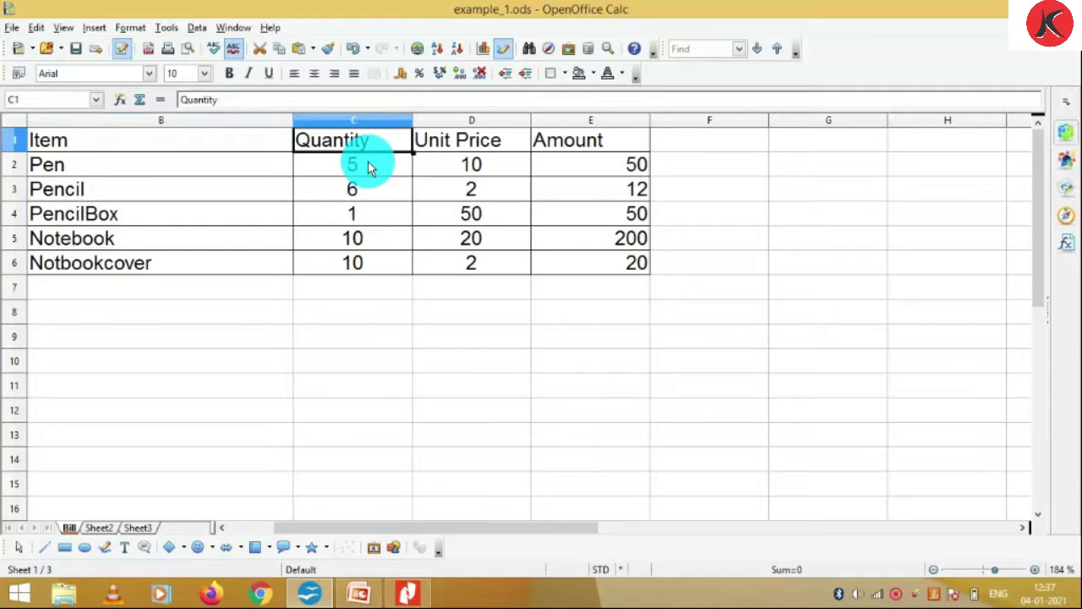
left_click(131, 27)
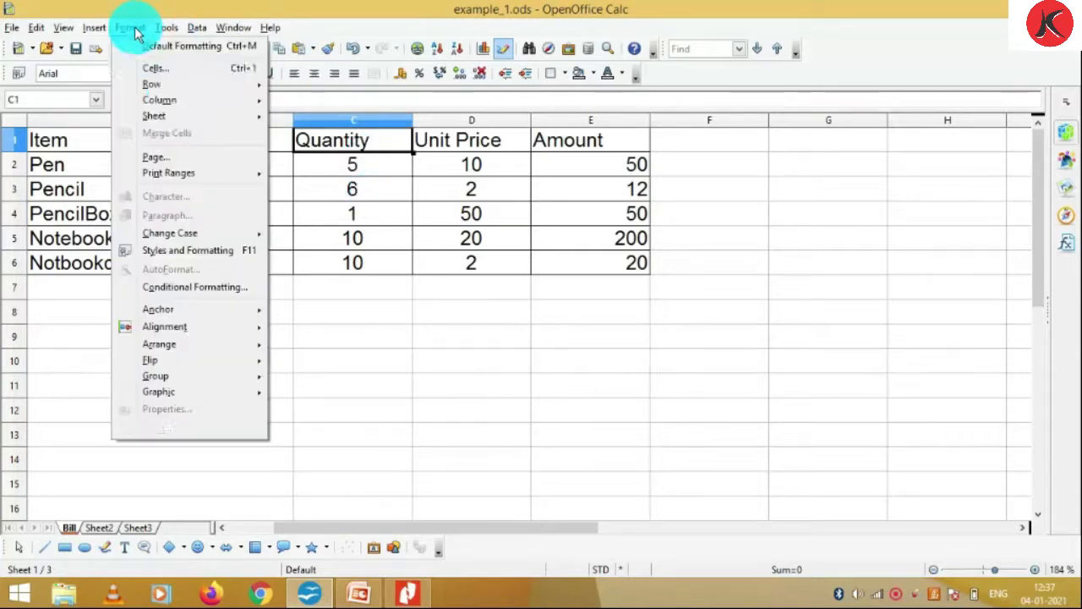
mouse_move(234, 102)
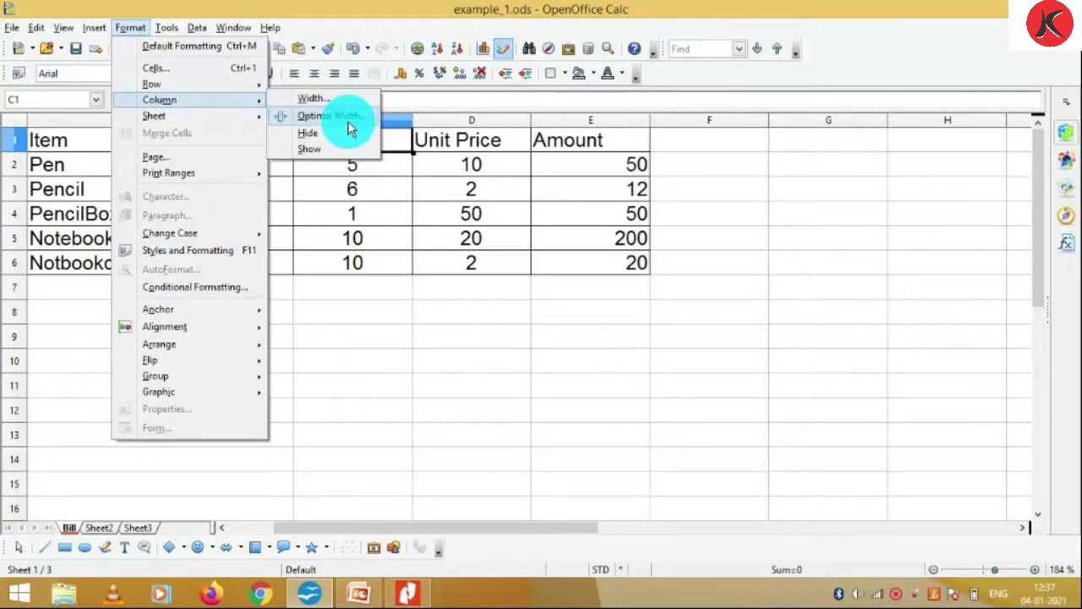
left_click(318, 101)
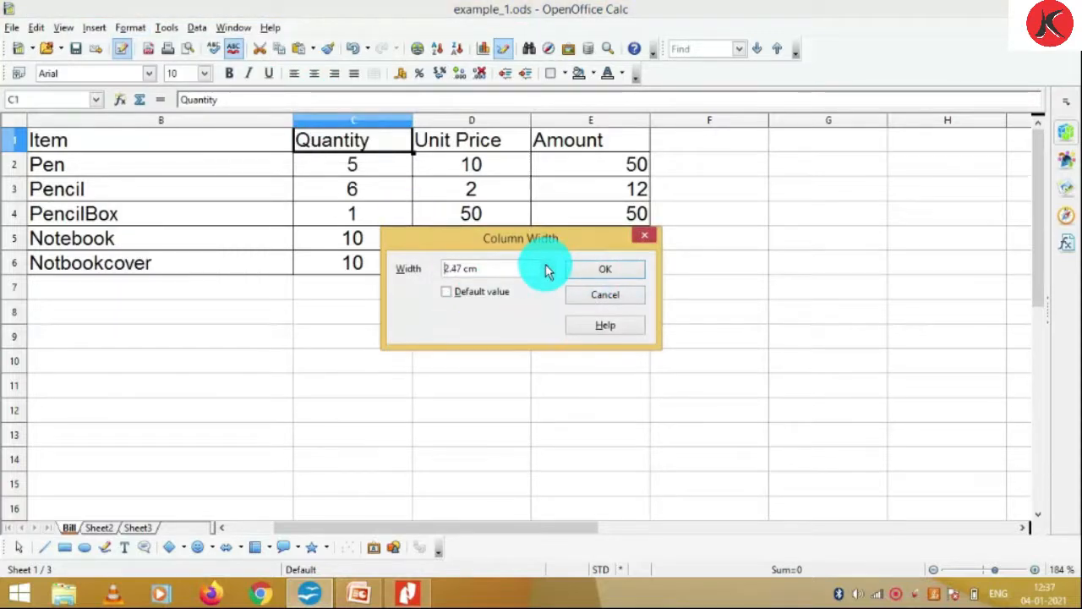
left_click(621, 271)
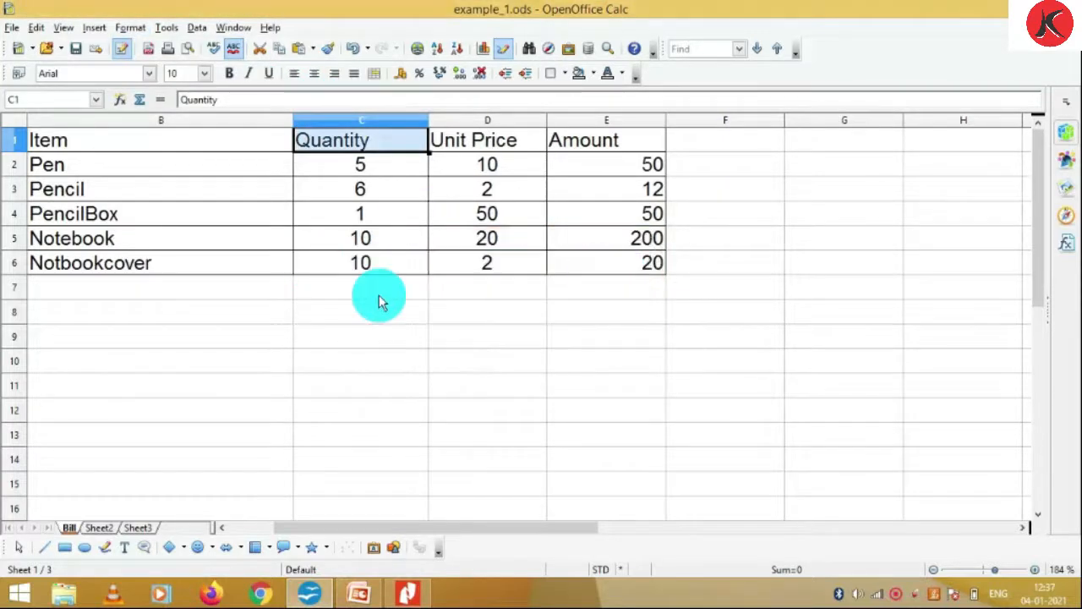
left_click(135, 30)
mouse_move(241, 100)
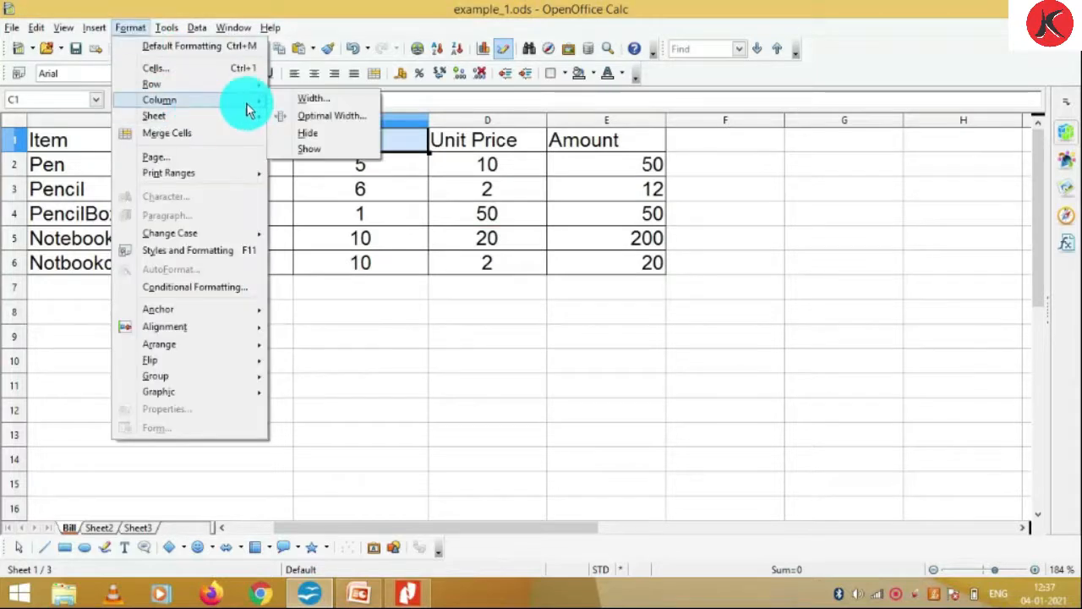
left_click(349, 100)
left_click_drag(514, 275, 414, 270)
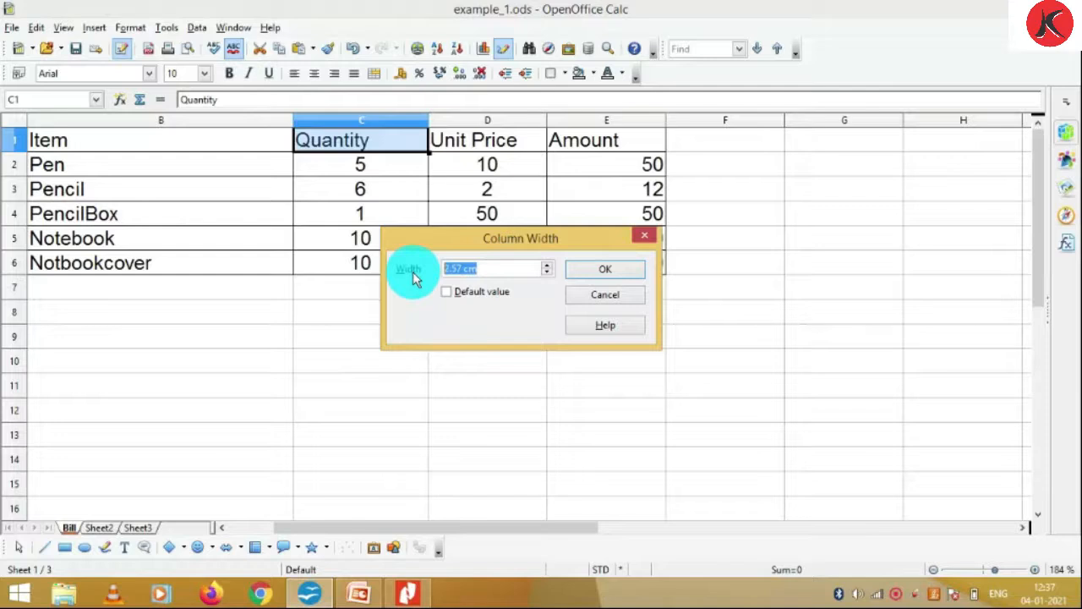
type("1")
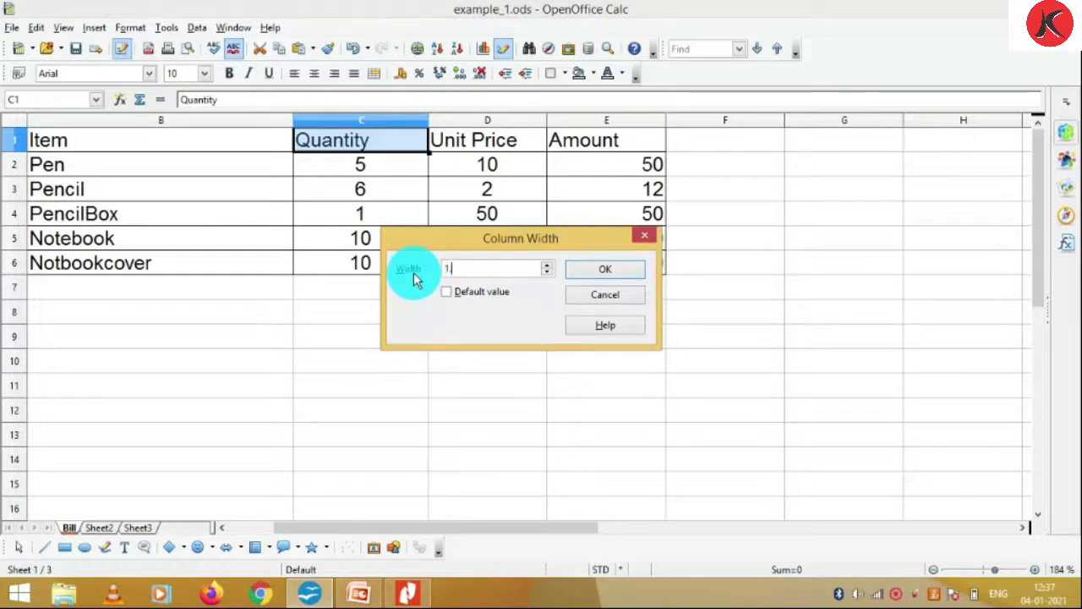
type(".75")
left_click(620, 270)
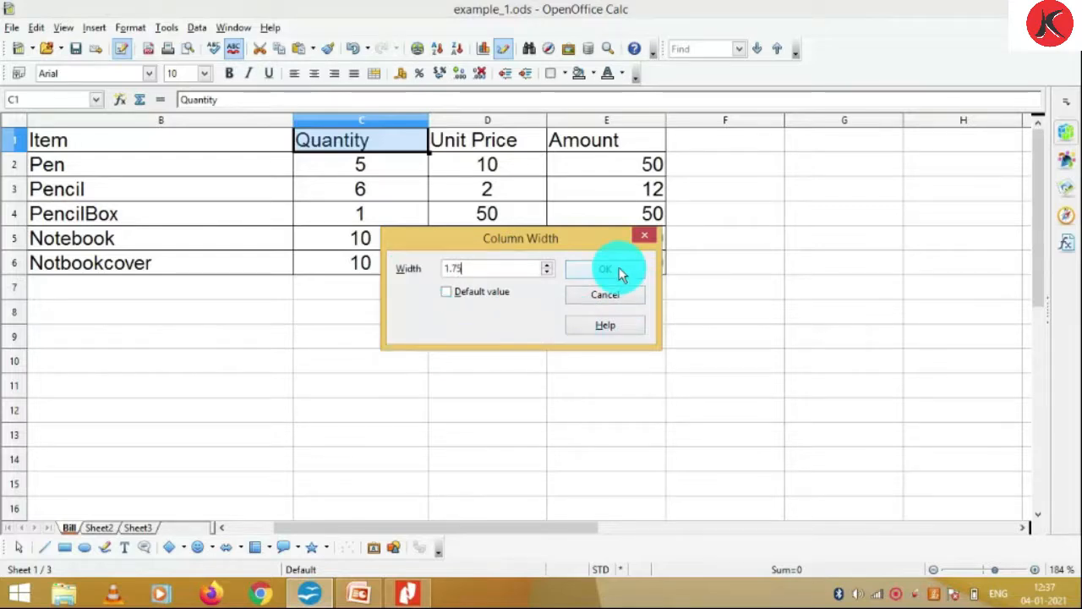
left_click(433, 266)
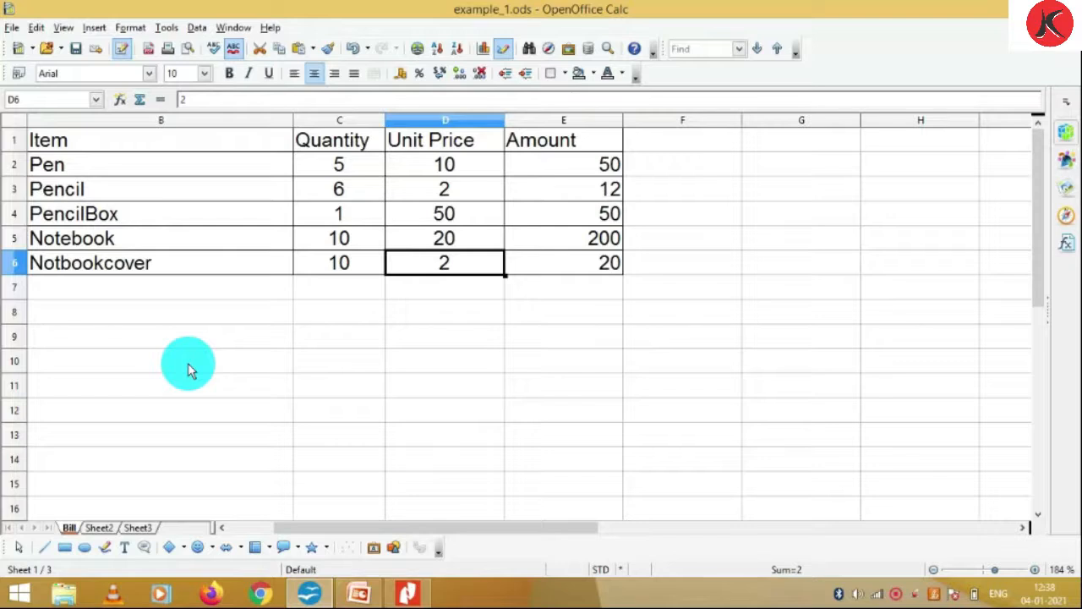
Delete the entire Notbookcover row (row 6) using Delete entire row(s)
left_click(352, 174)
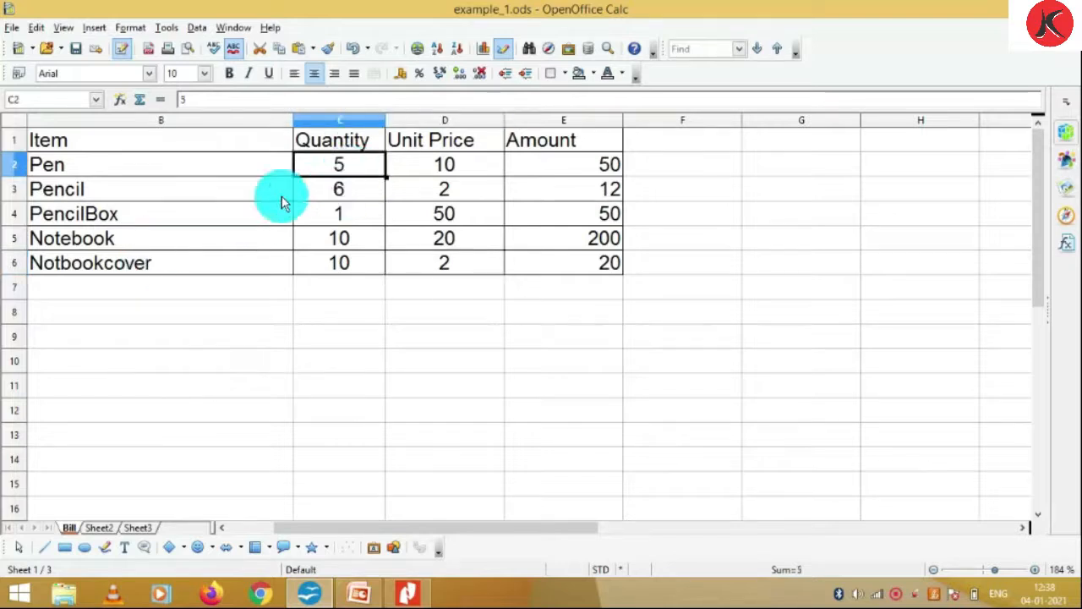
left_click(65, 265)
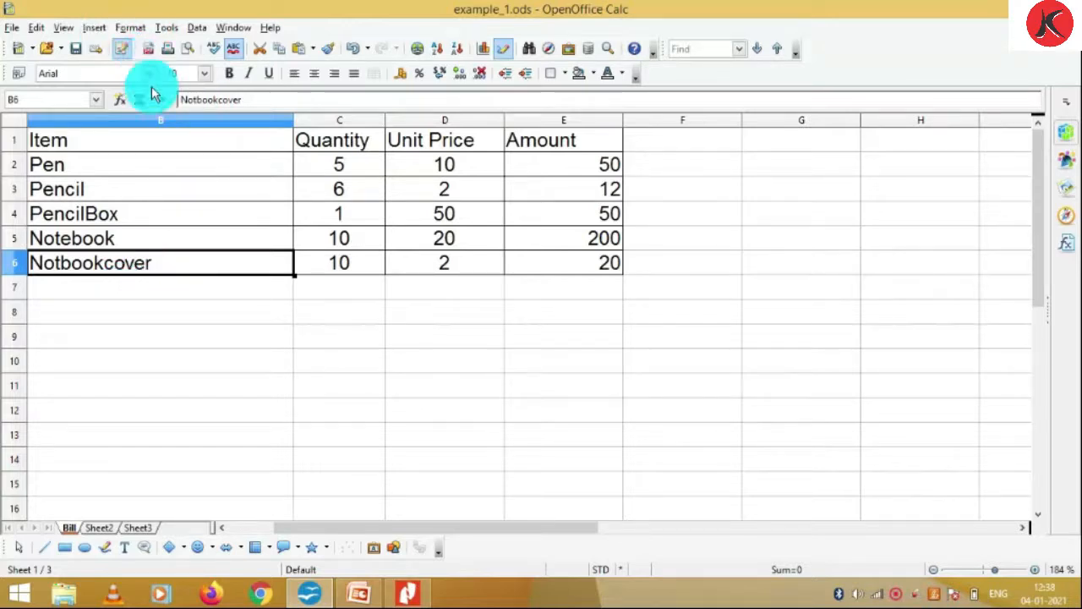
right_click(42, 263)
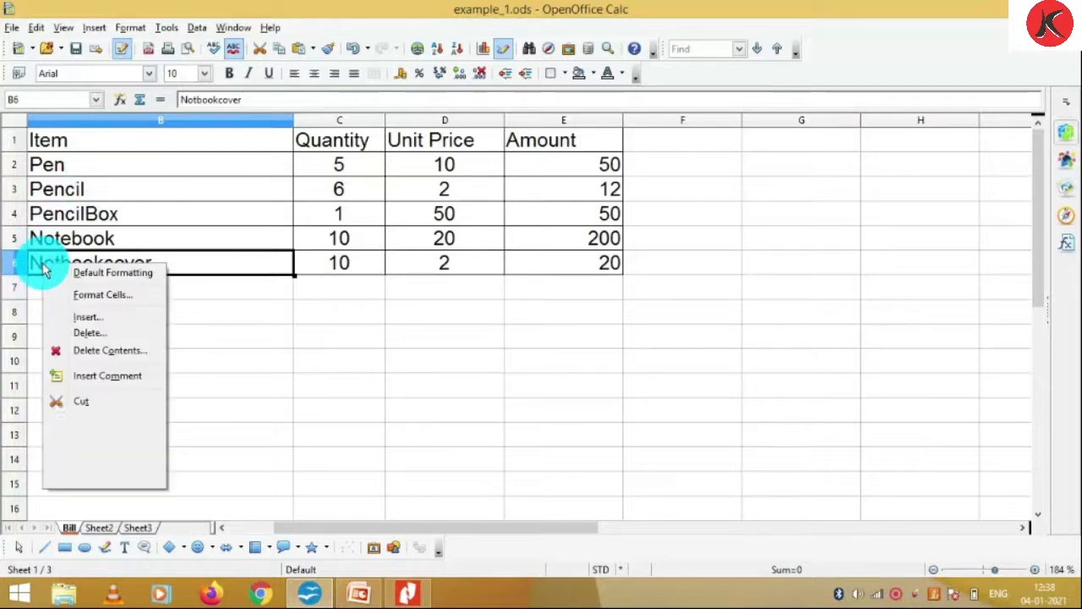
left_click(88, 333)
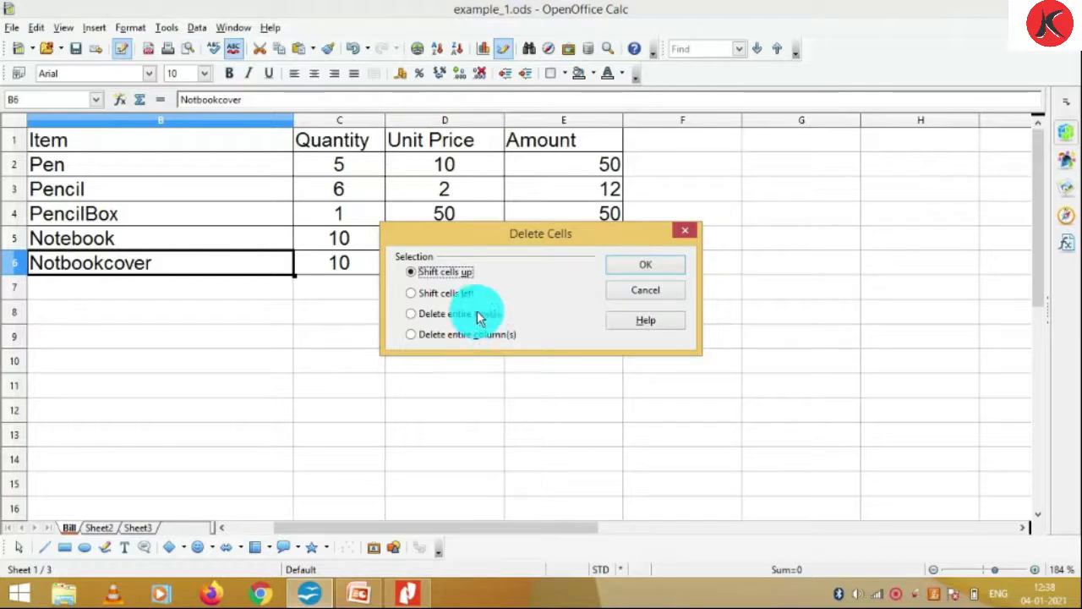
left_click(481, 318)
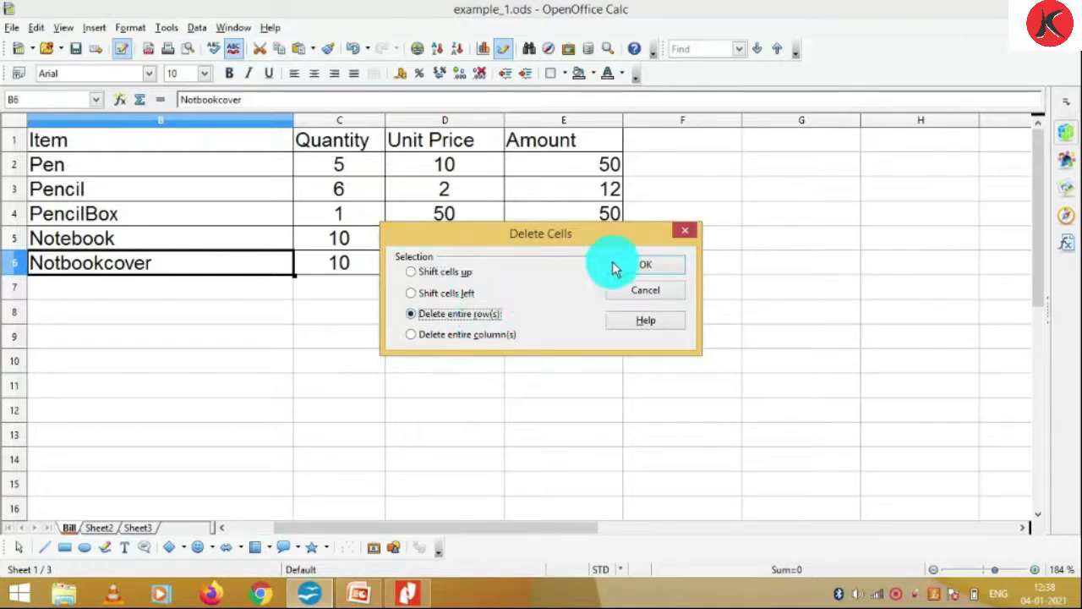
left_click(623, 269)
left_click(467, 342)
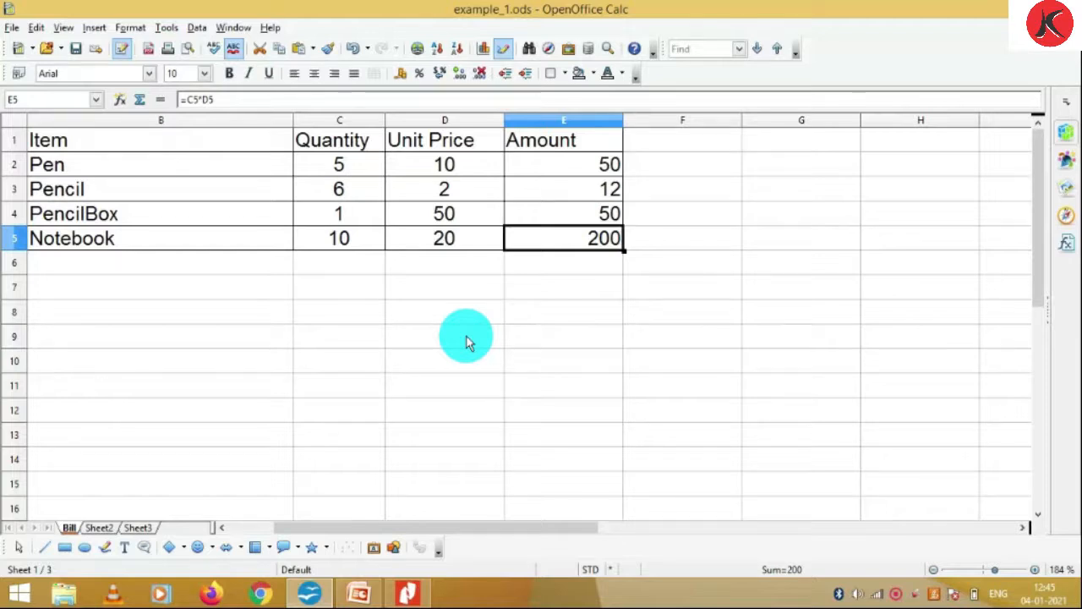
Fill E2's quantity-times-unit-price formula down through E5, then go to Sheet2
left_click(597, 173)
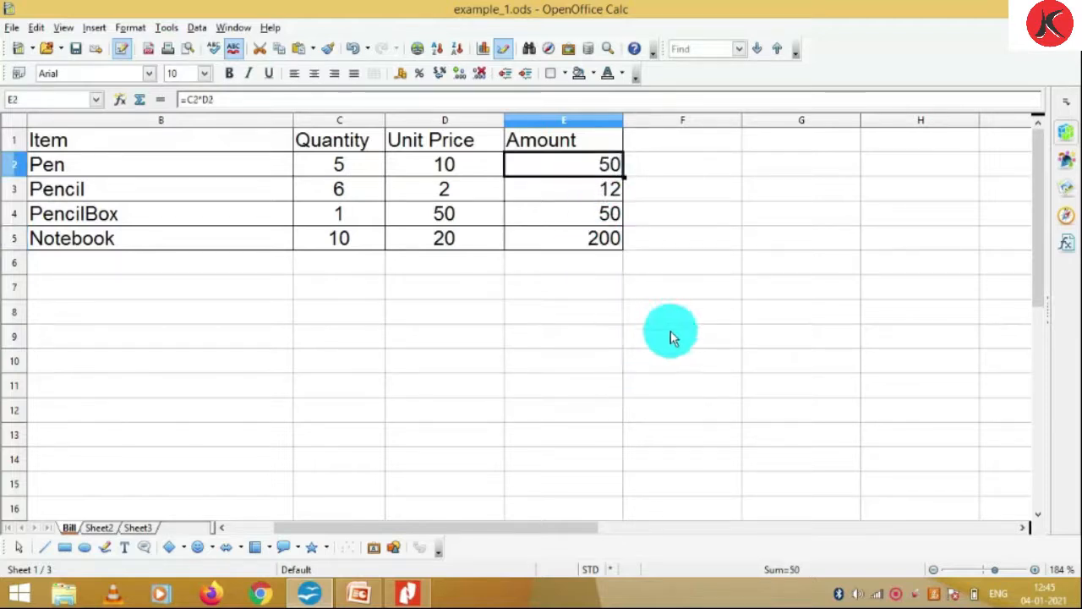
key("F2")
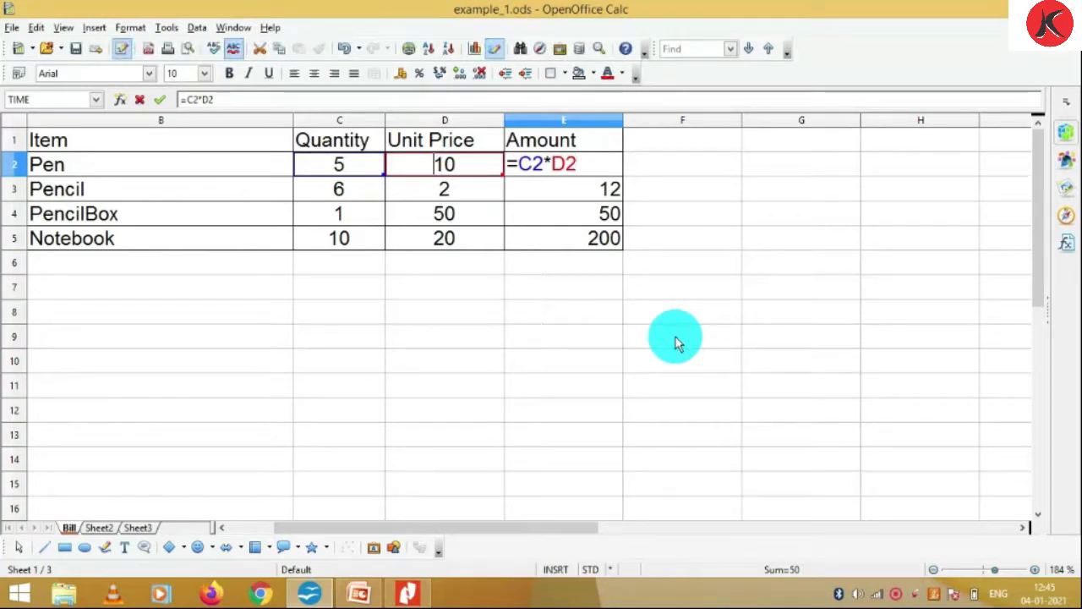
key("Return")
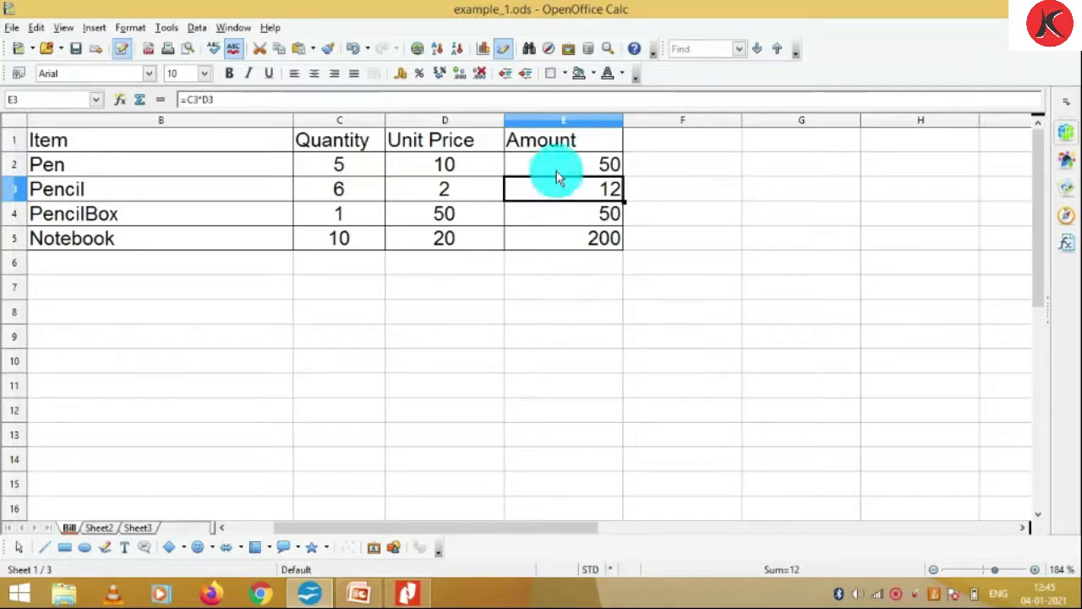
left_click(592, 172)
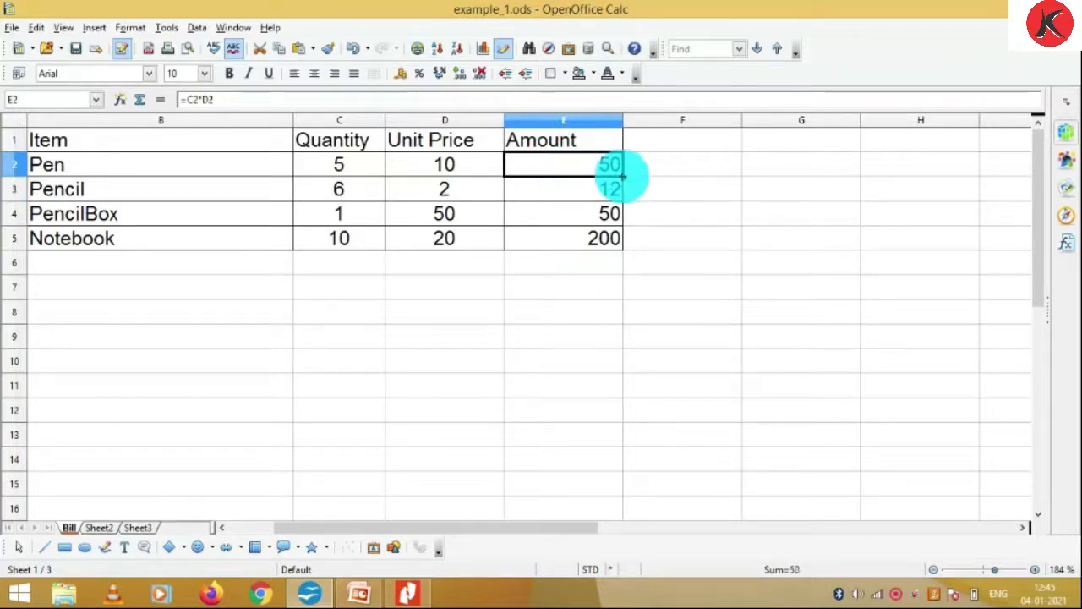
left_click_drag(623, 177, 611, 247)
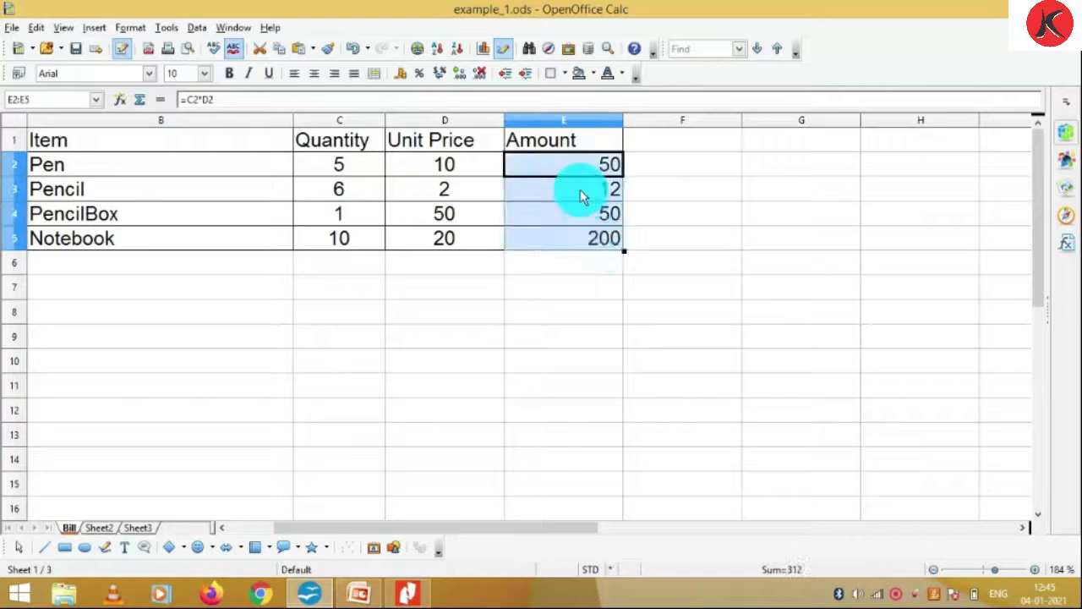
left_click(581, 196)
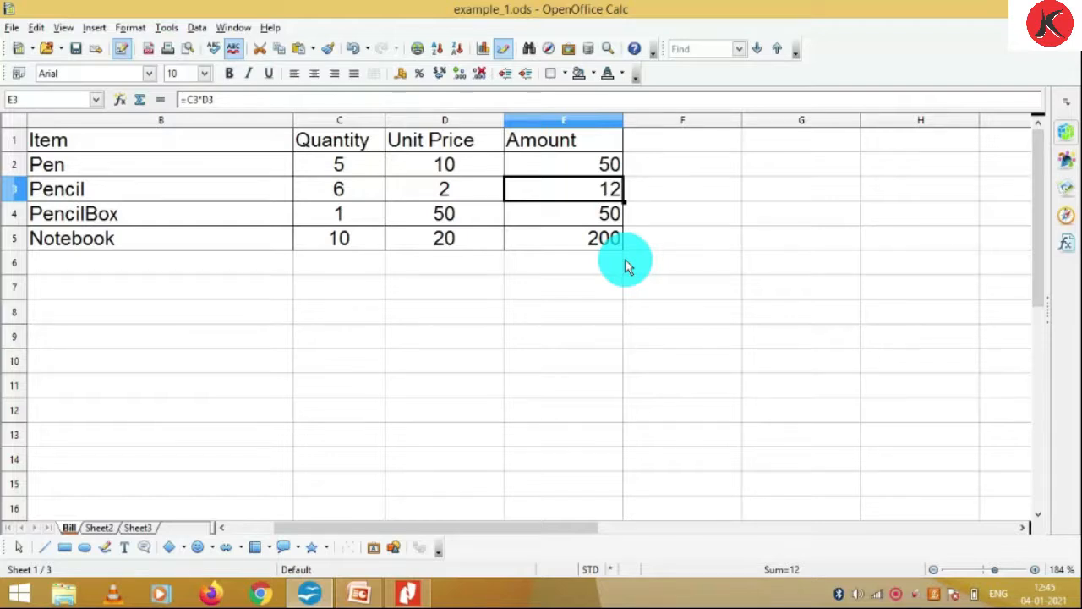
left_click(96, 529)
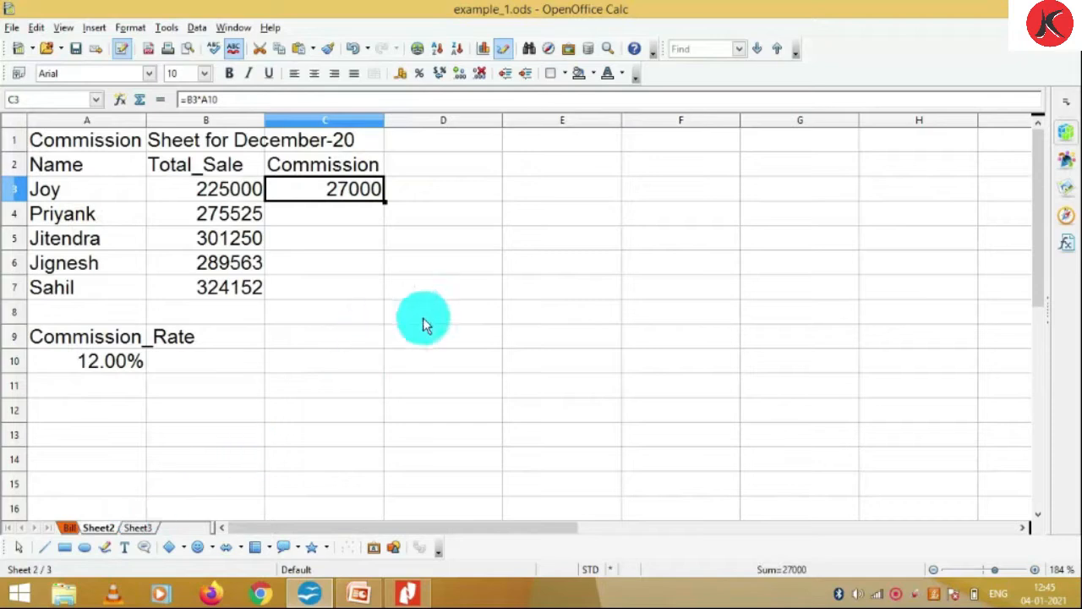
Clear 27000 from C3 and give every cell of the A2:C7 commission table borders
key("BackSpace")
key("Return")
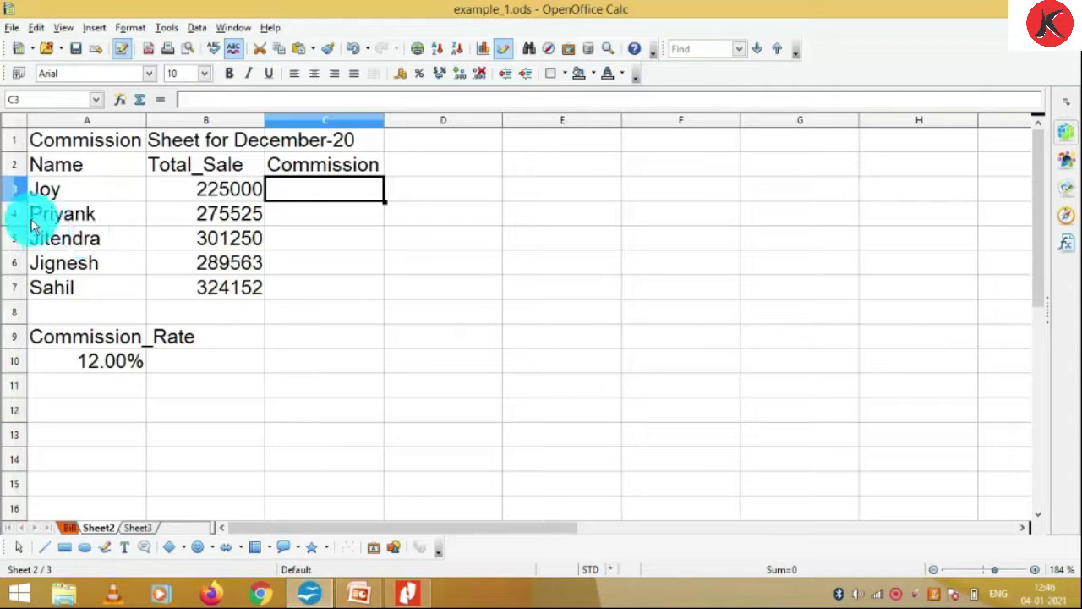
left_click(44, 169)
left_click_drag(59, 160, 330, 290)
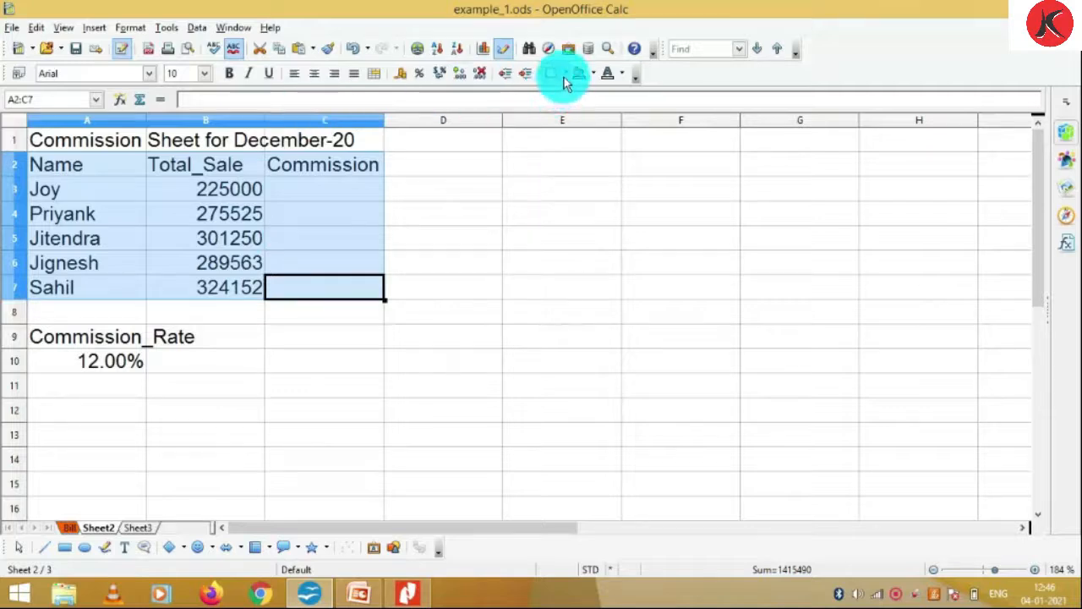
left_click(564, 74)
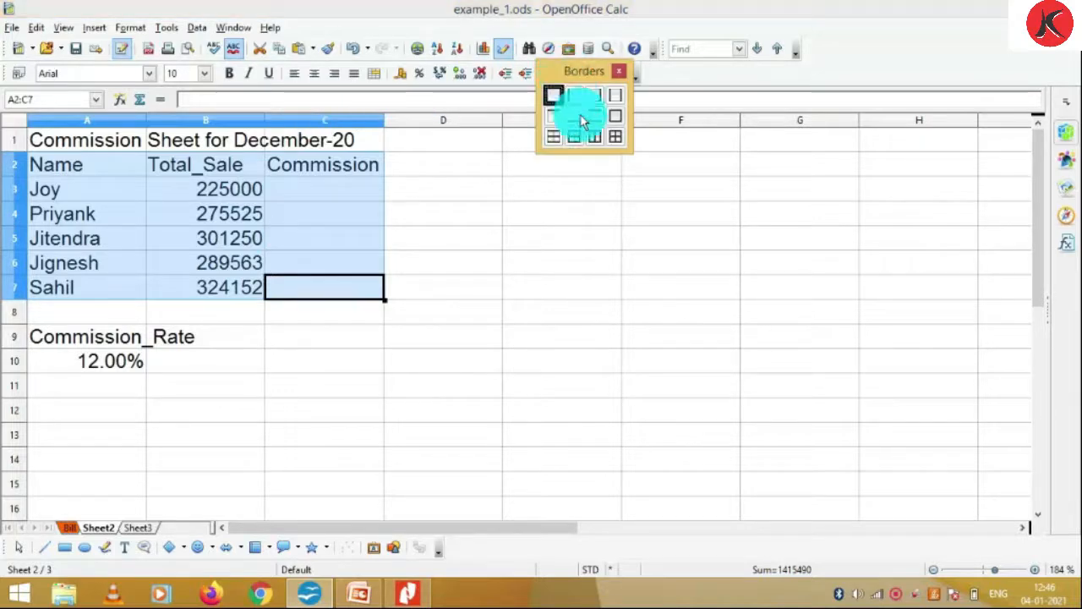
left_click(615, 141)
left_click(326, 213)
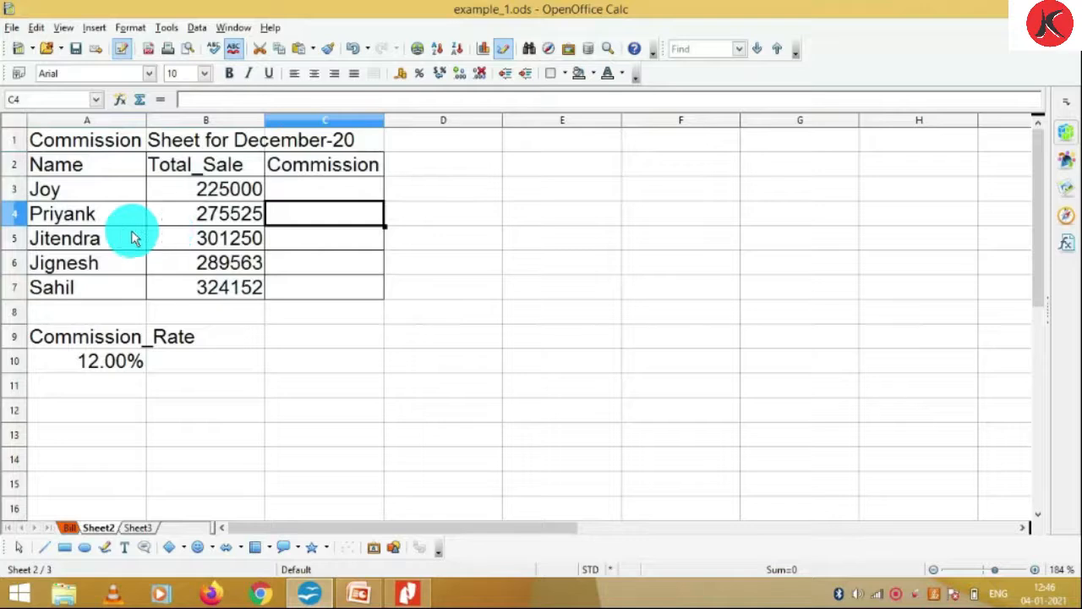
Apply bold formatting to the 12.00% commission rate in cell A10
left_click(216, 196)
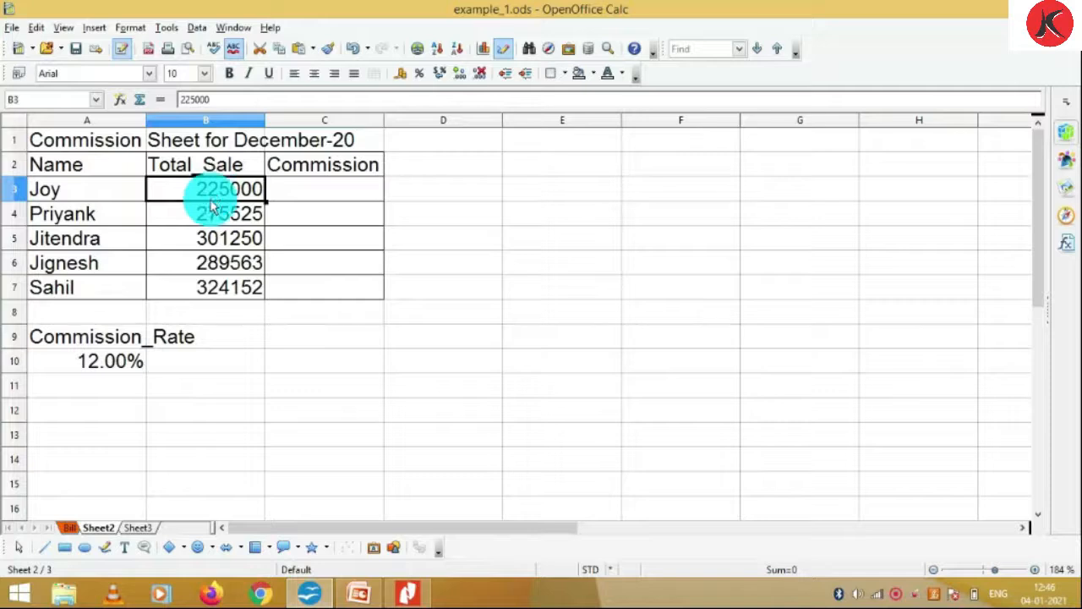
left_click(302, 196)
left_click(101, 363)
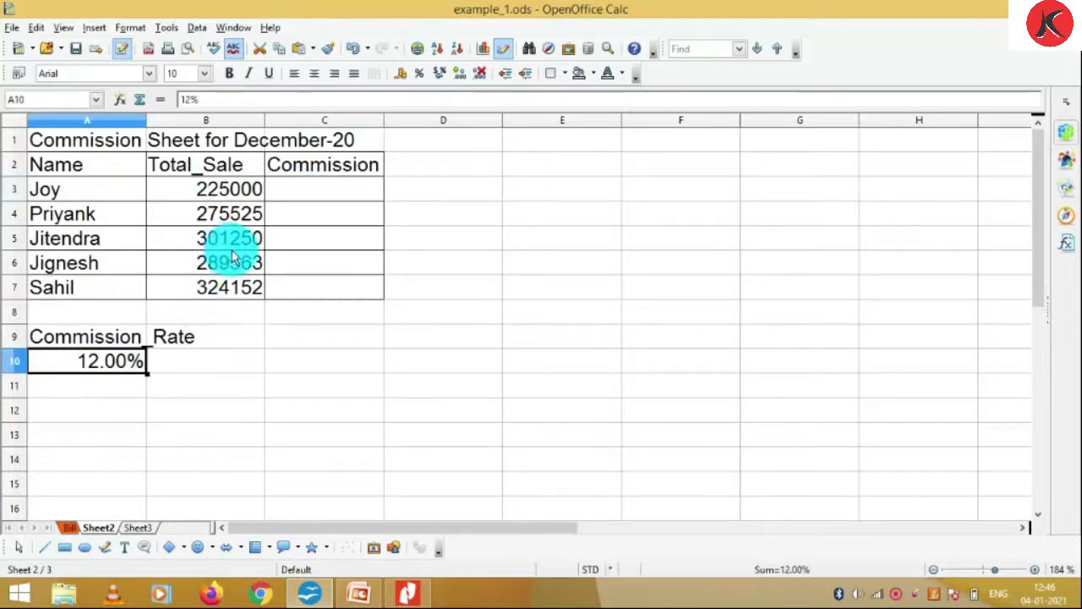
key("ctrl+b")
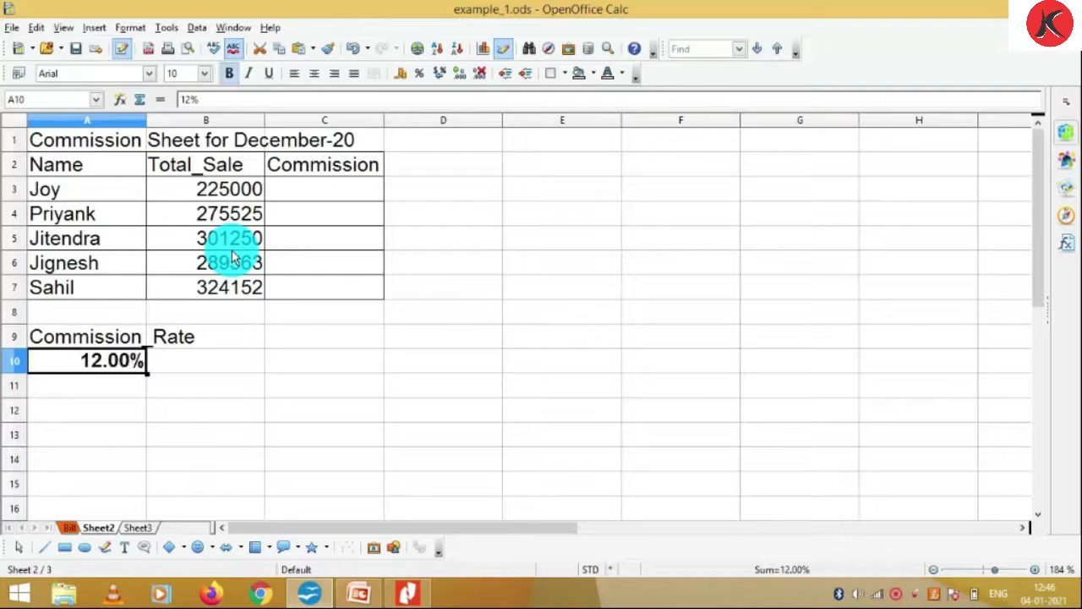
left_click(180, 366)
left_click(115, 363)
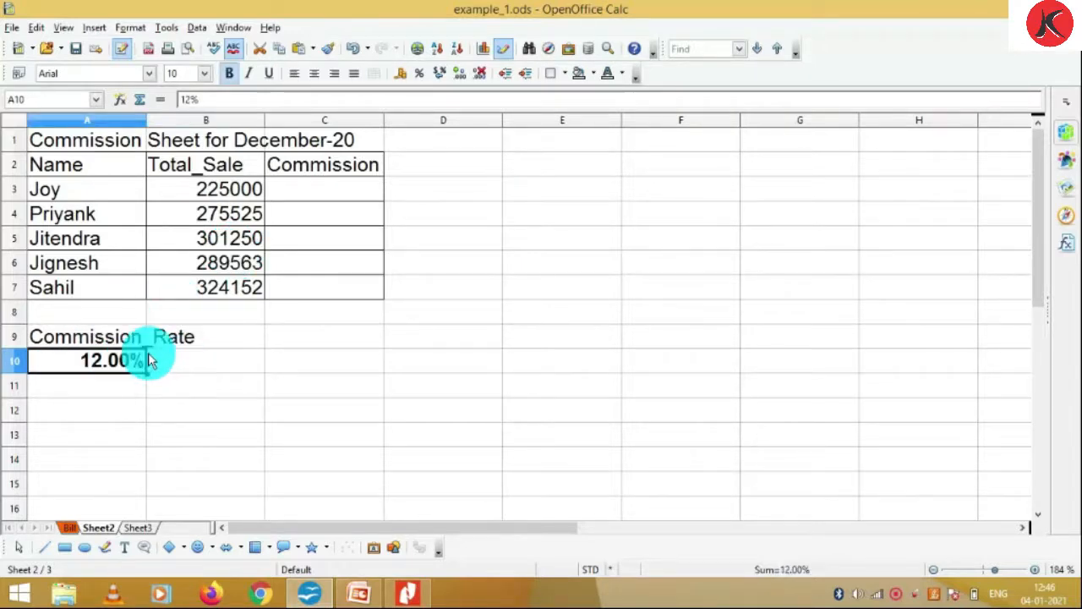
left_click(335, 199)
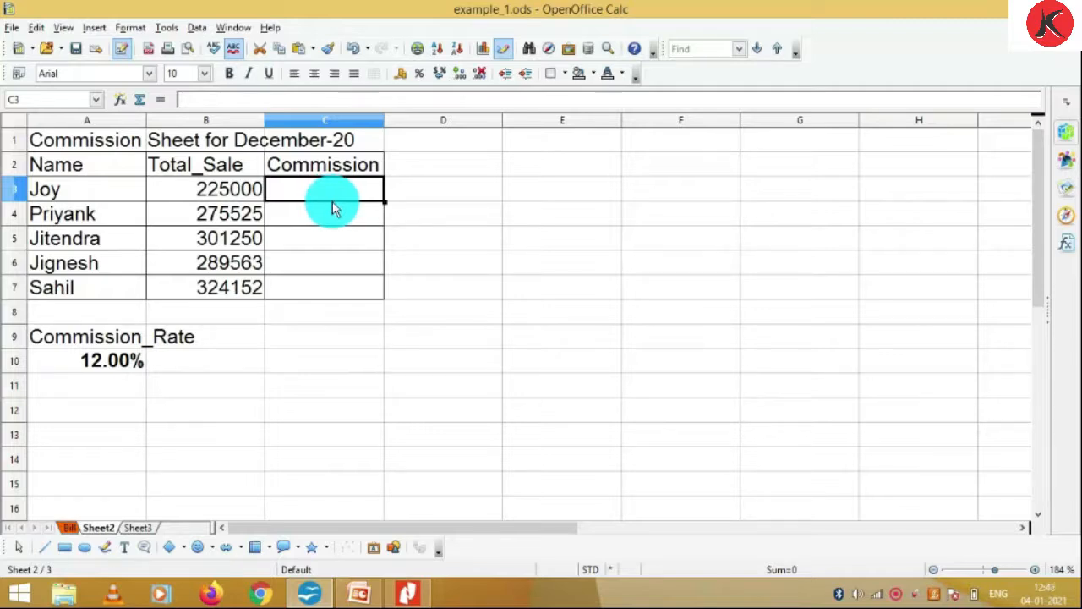
Enter =B3*A10 in C3 so Joy's commission shows 27000
type("=")
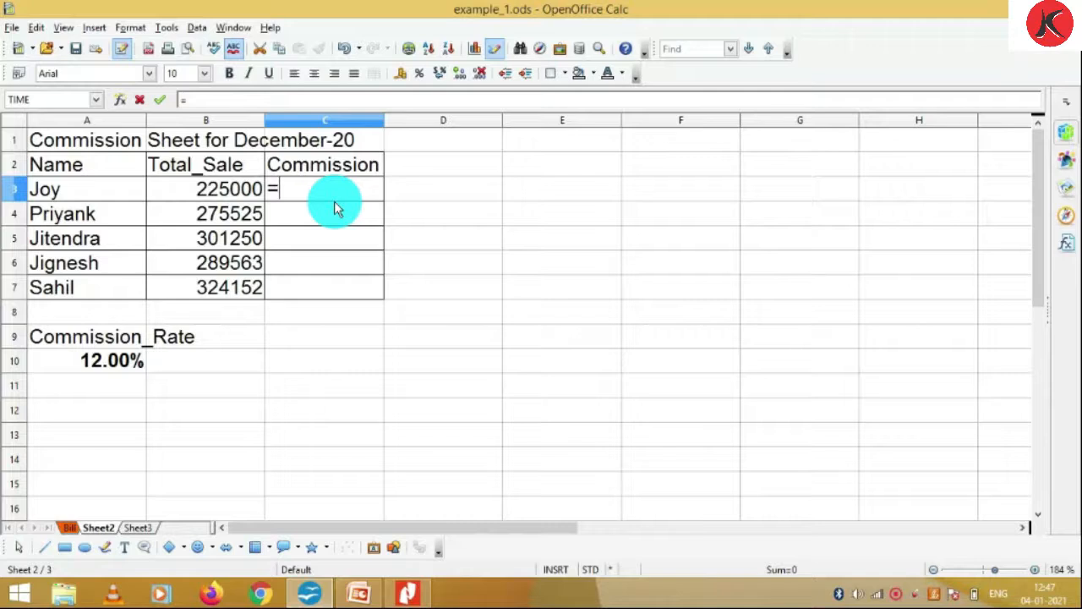
left_click(231, 193)
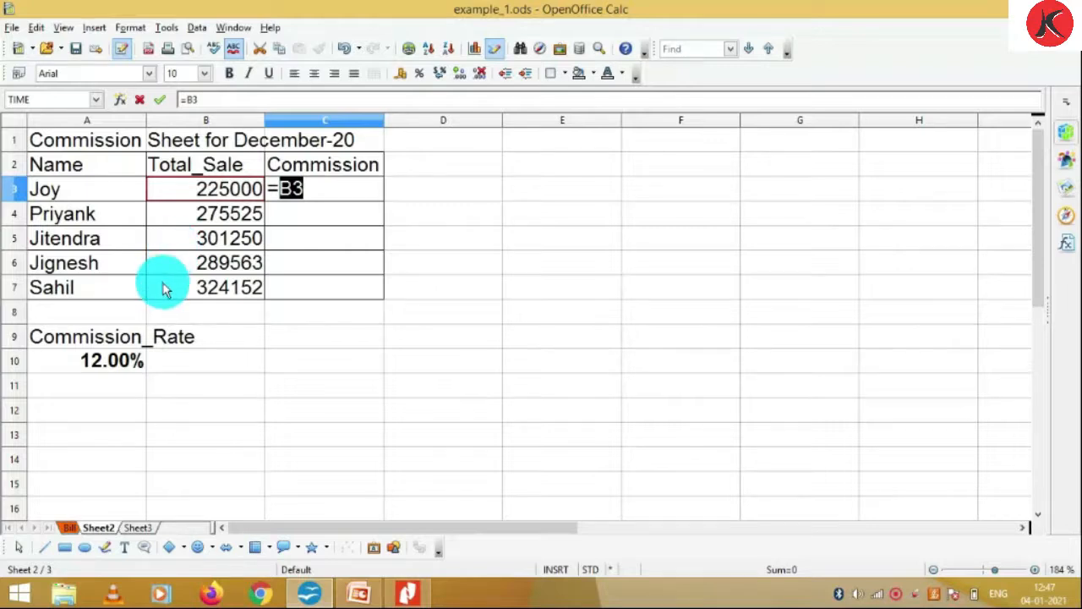
key("Right")
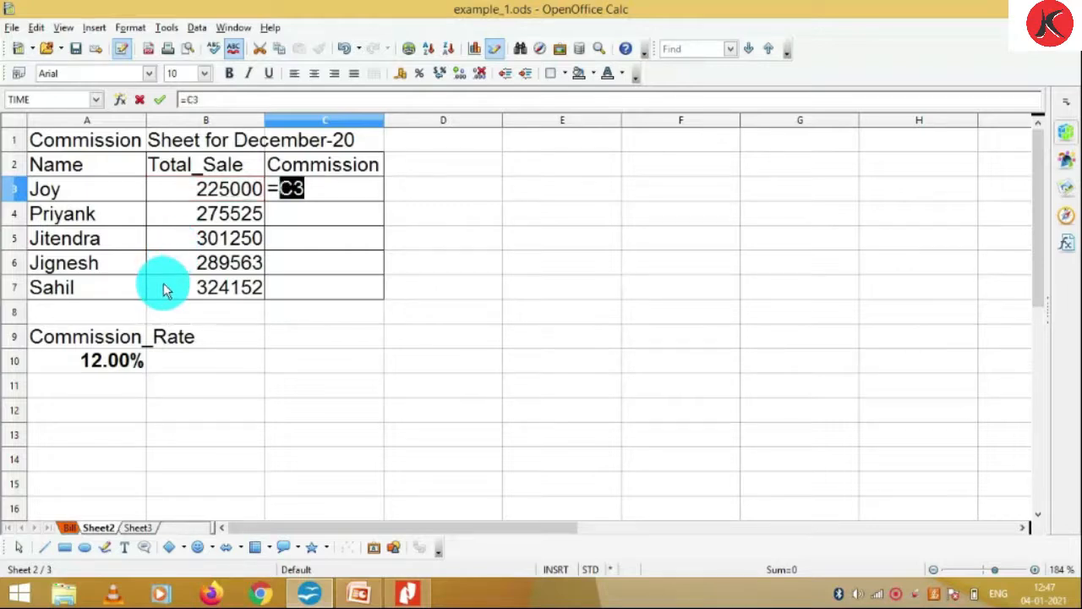
left_click(215, 201)
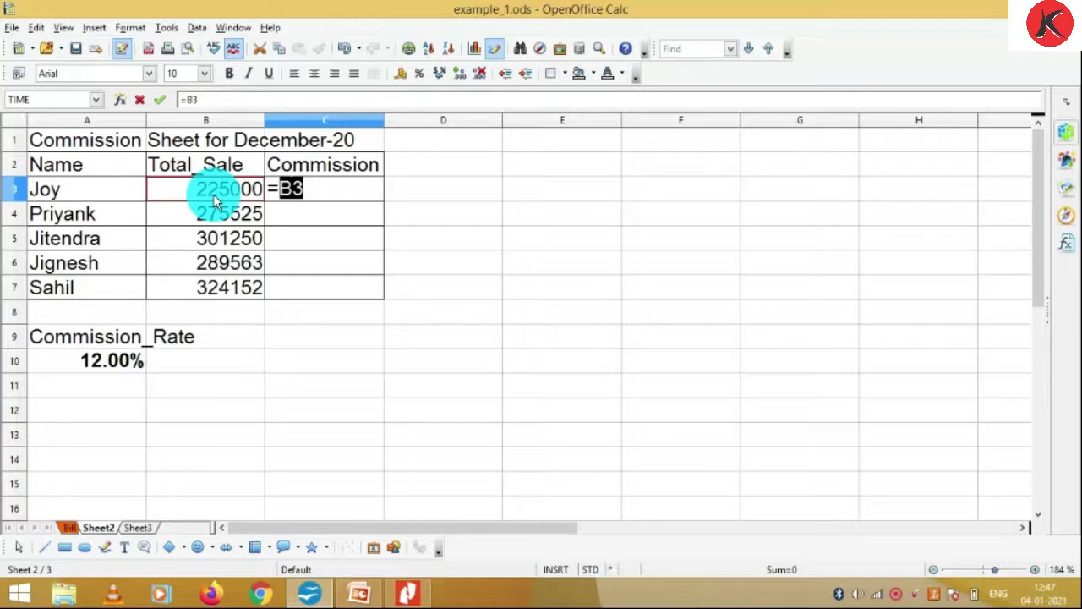
type("*")
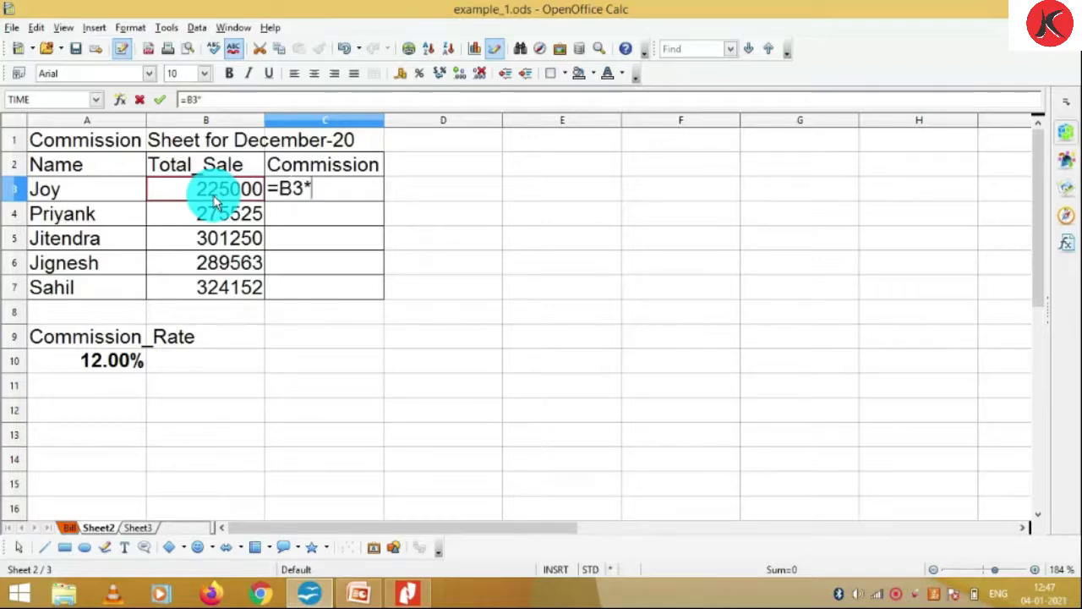
left_click(107, 370)
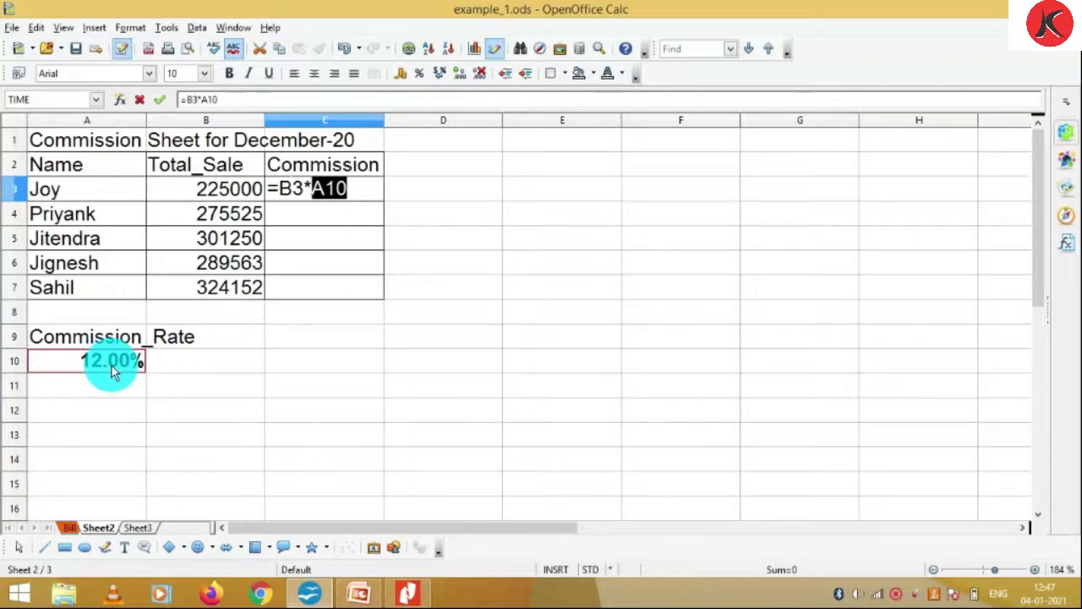
key("Return")
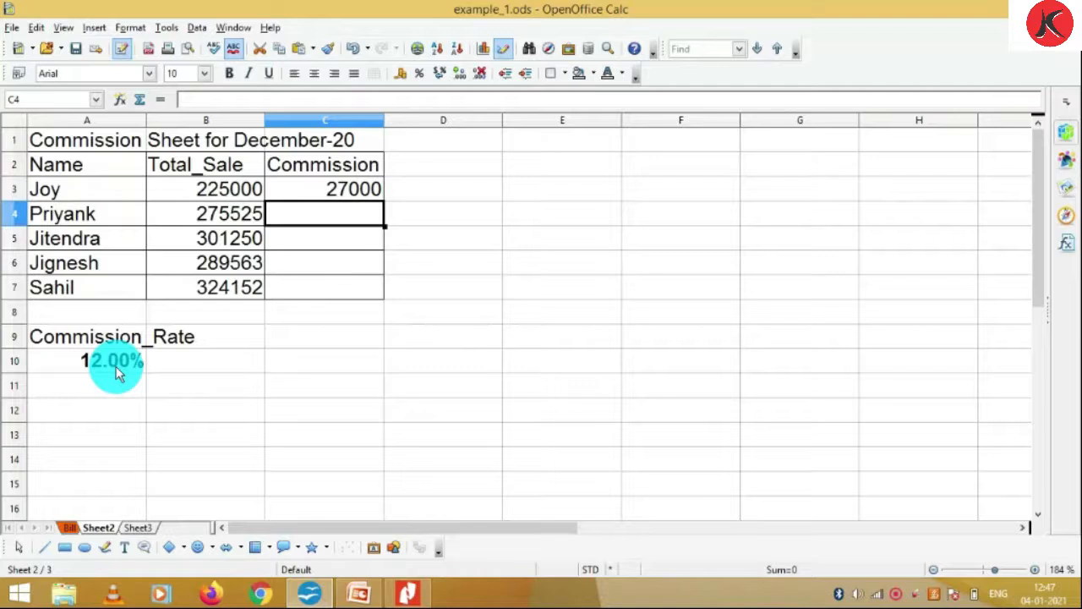
Fill C3's commission formula down to C7, where the shifted rate reference gives 0
left_click(323, 196)
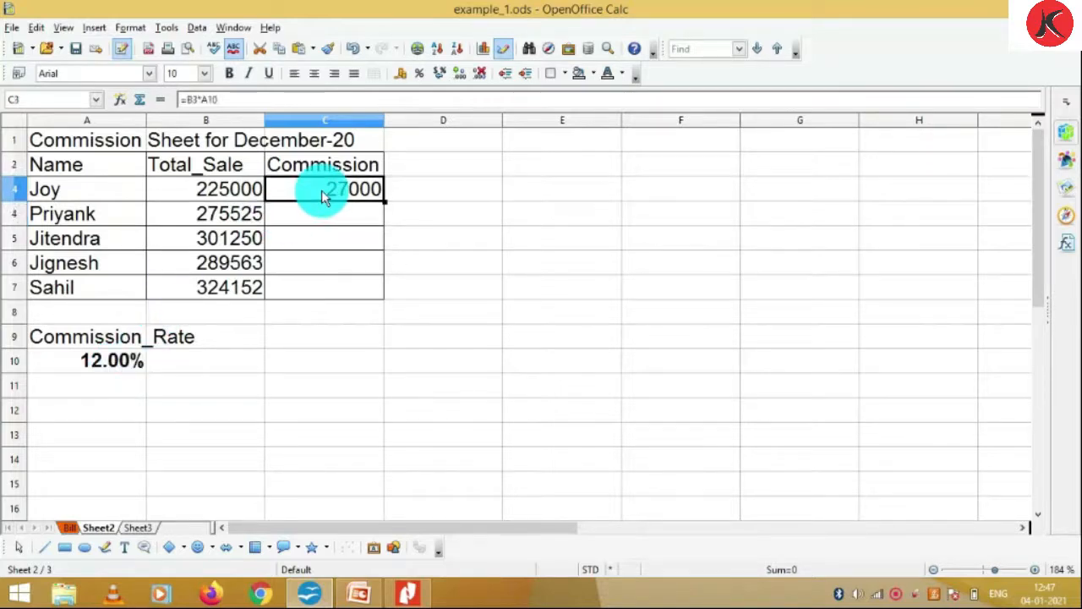
left_click_drag(383, 208, 363, 300)
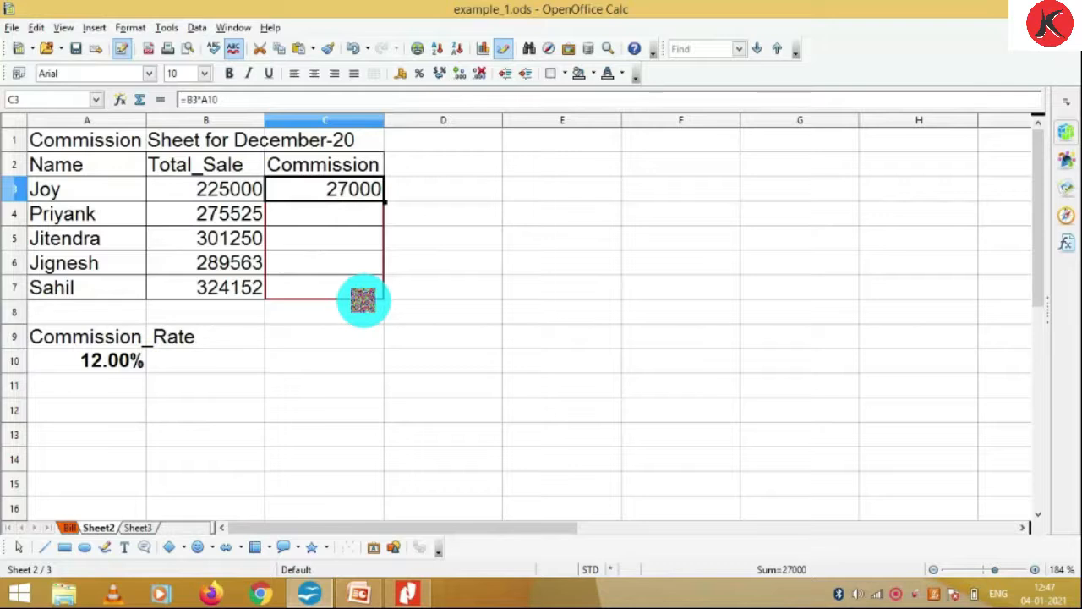
left_click_drag(363, 300, 362, 300)
left_click_drag(363, 300, 362, 300)
left_click(352, 227)
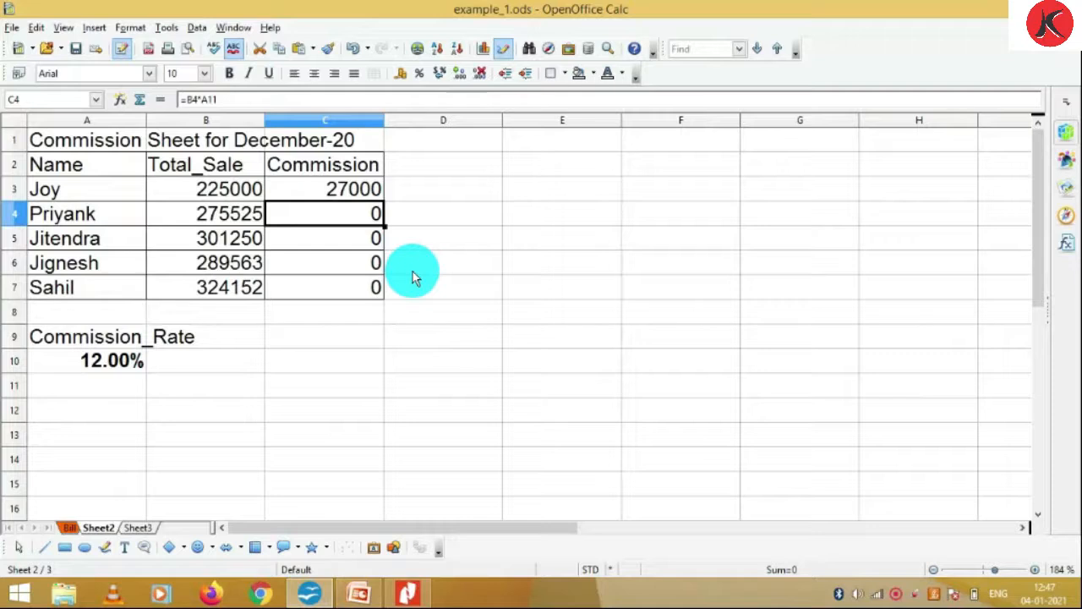
key("Up")
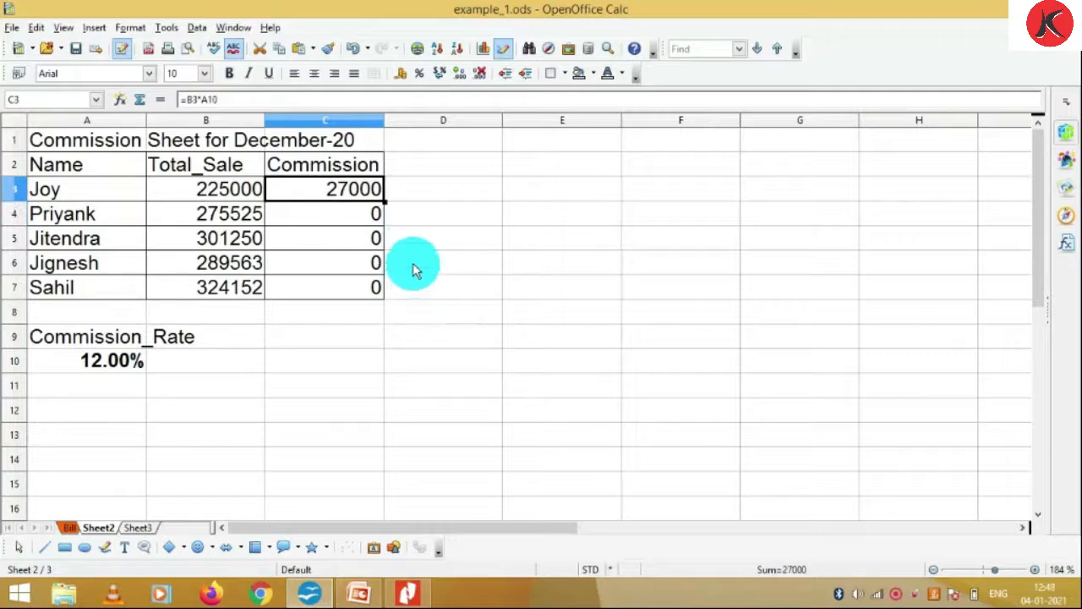
key("F2")
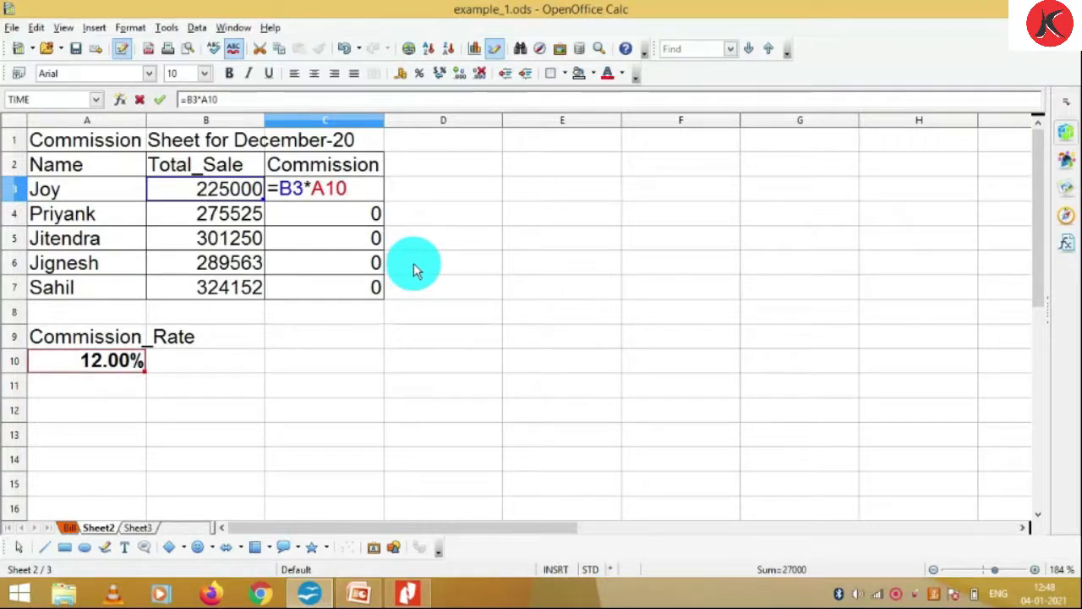
key("Return")
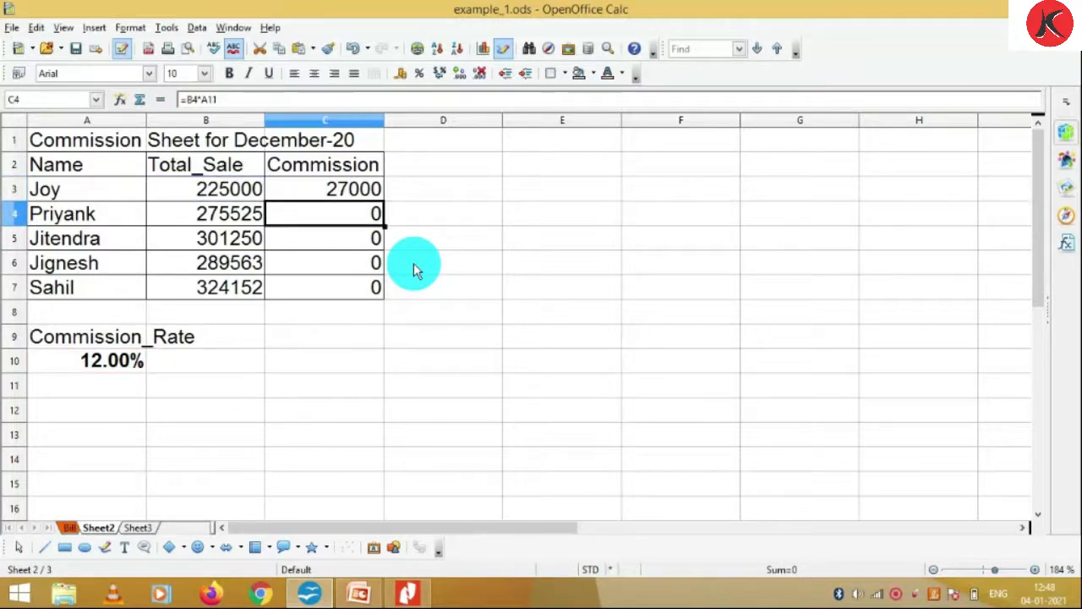
key("F2")
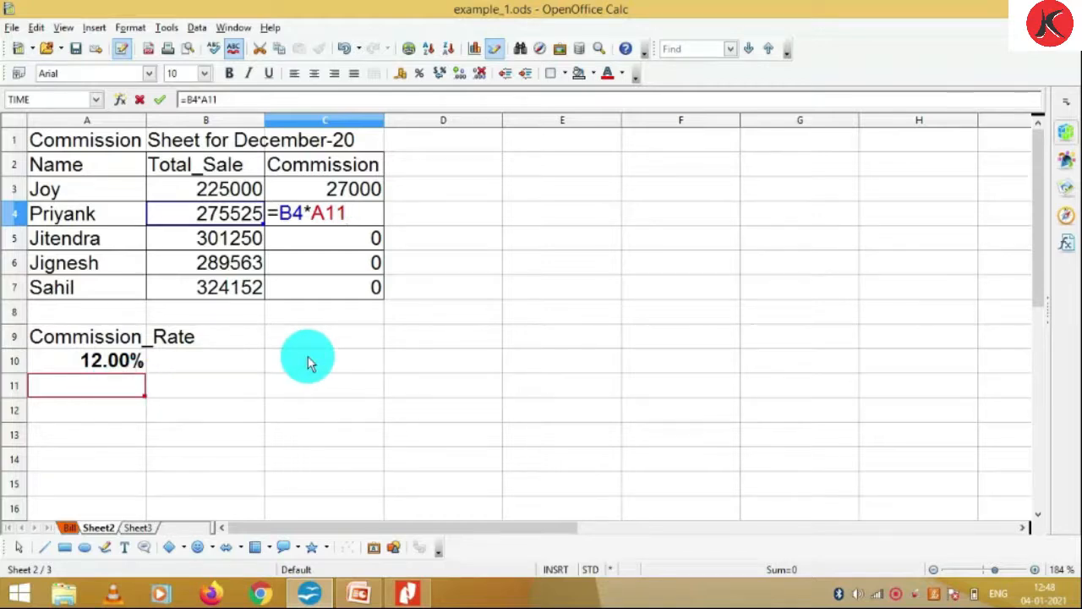
key("Return")
key("Up")
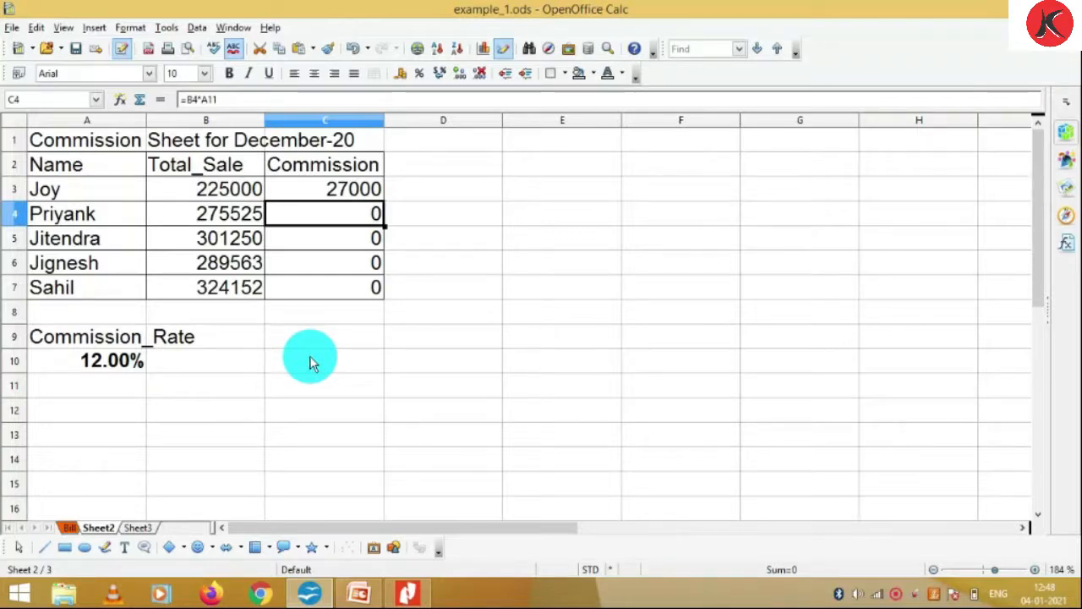
key("Up")
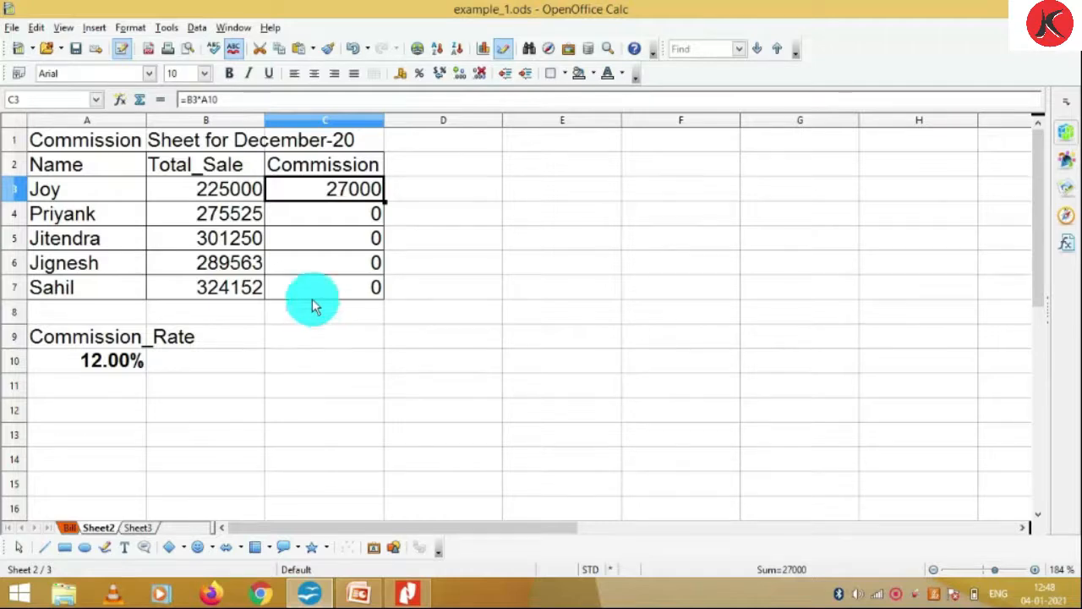
left_click(226, 199)
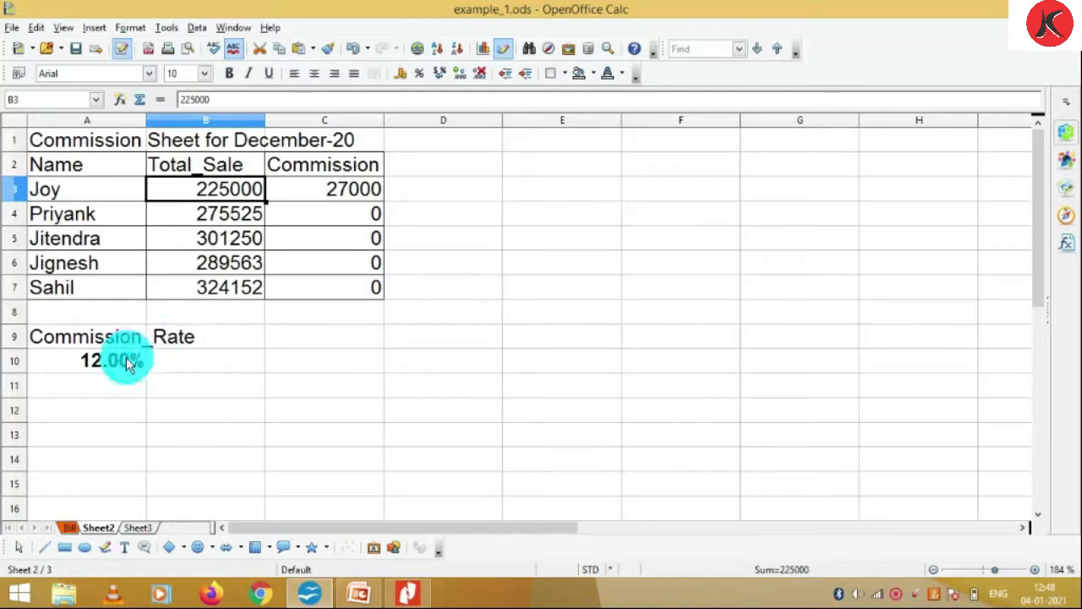
left_click(129, 362)
left_click(230, 217)
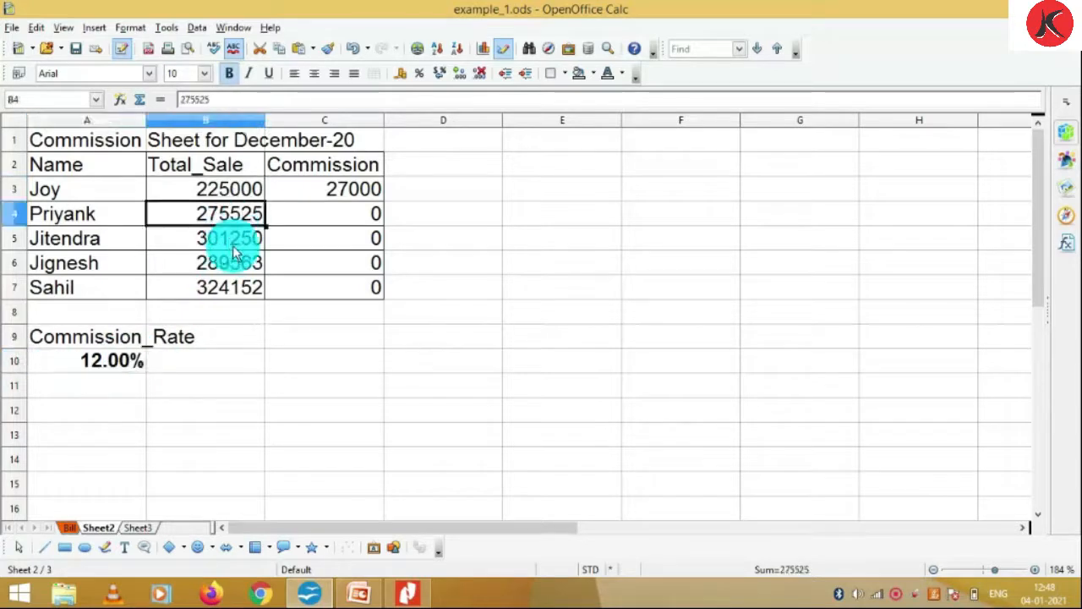
left_click(118, 362)
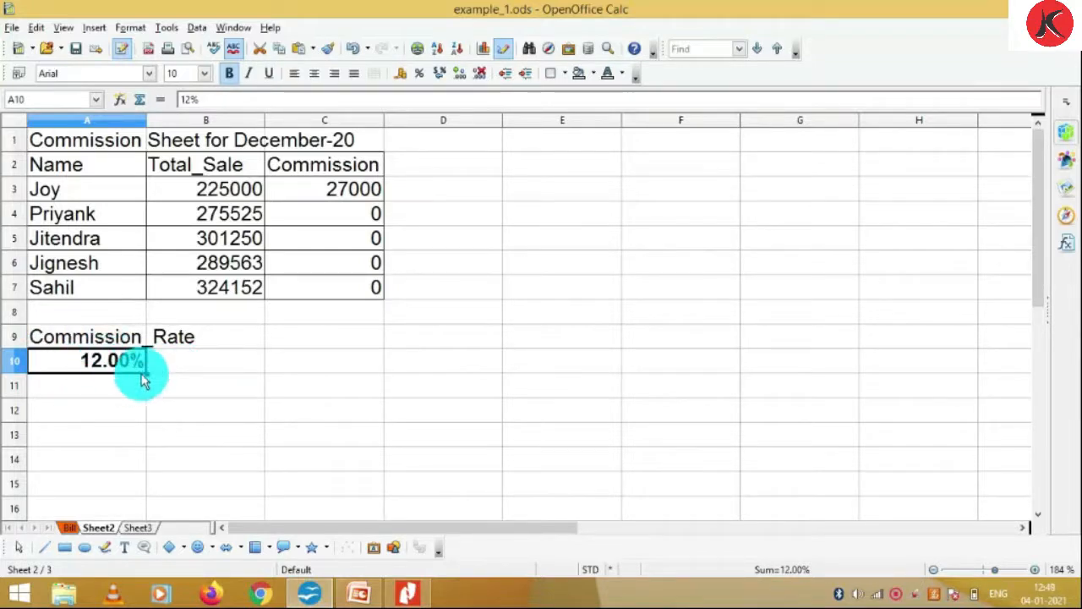
left_click(316, 192)
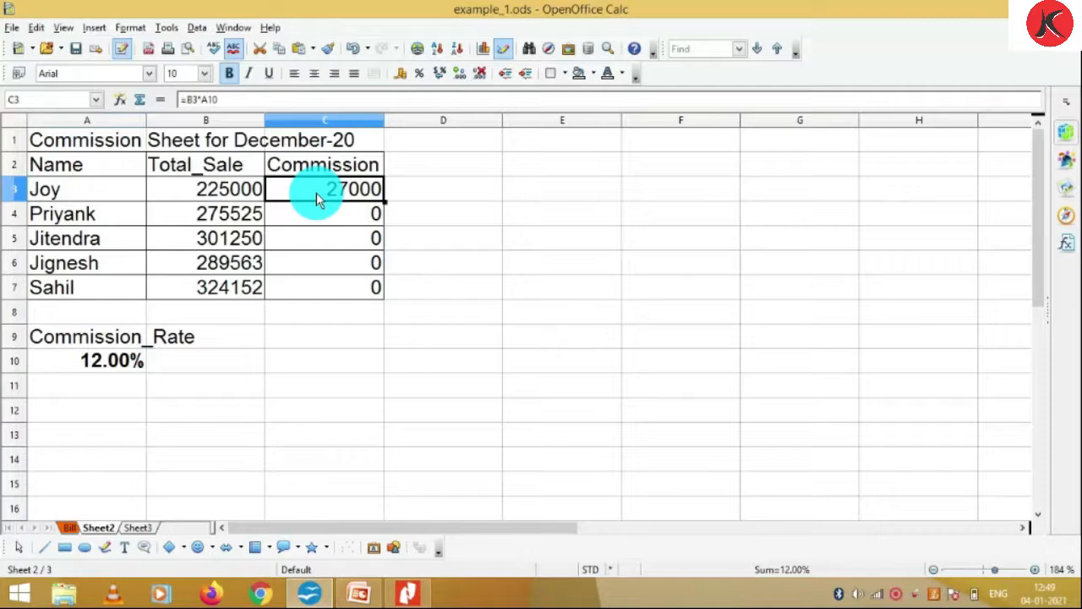
Change C3's formula to =B3*$A$10 to lock the rate reference
key("F2")
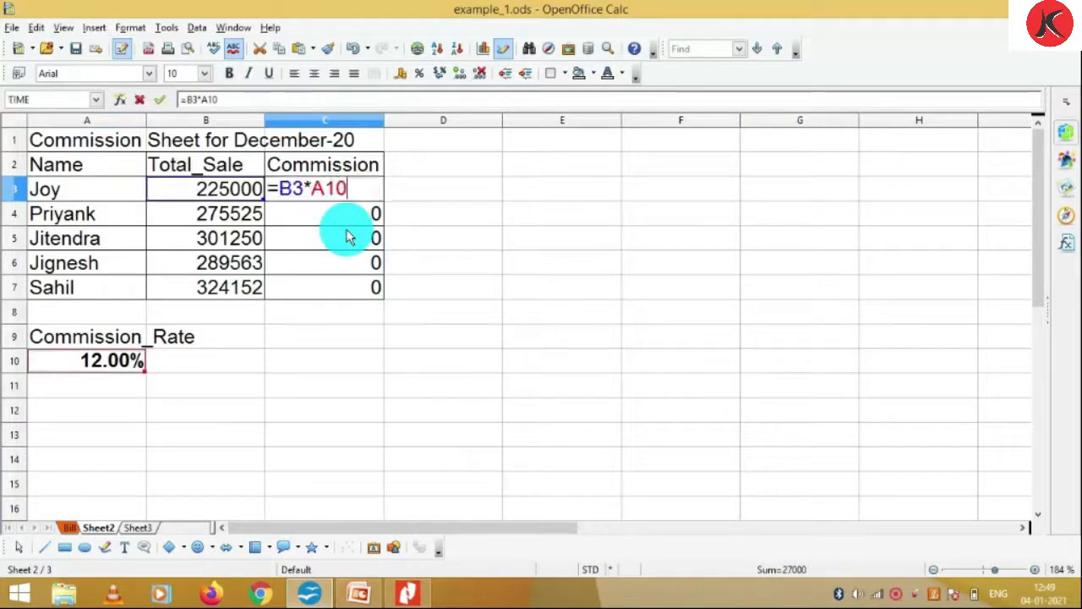
key("Left")
key("Left")
key("Left")
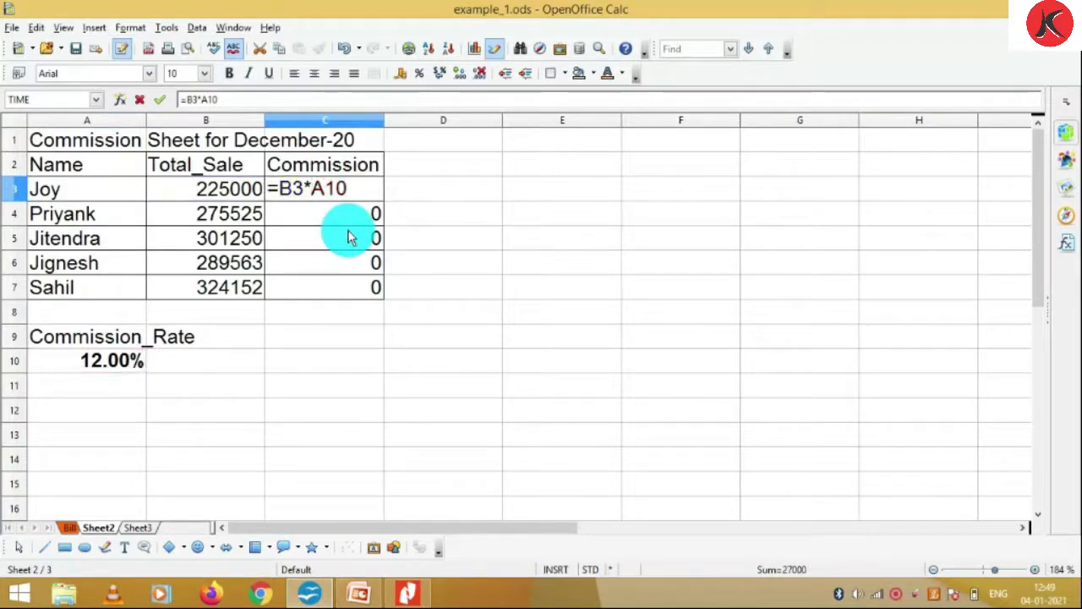
type("$")
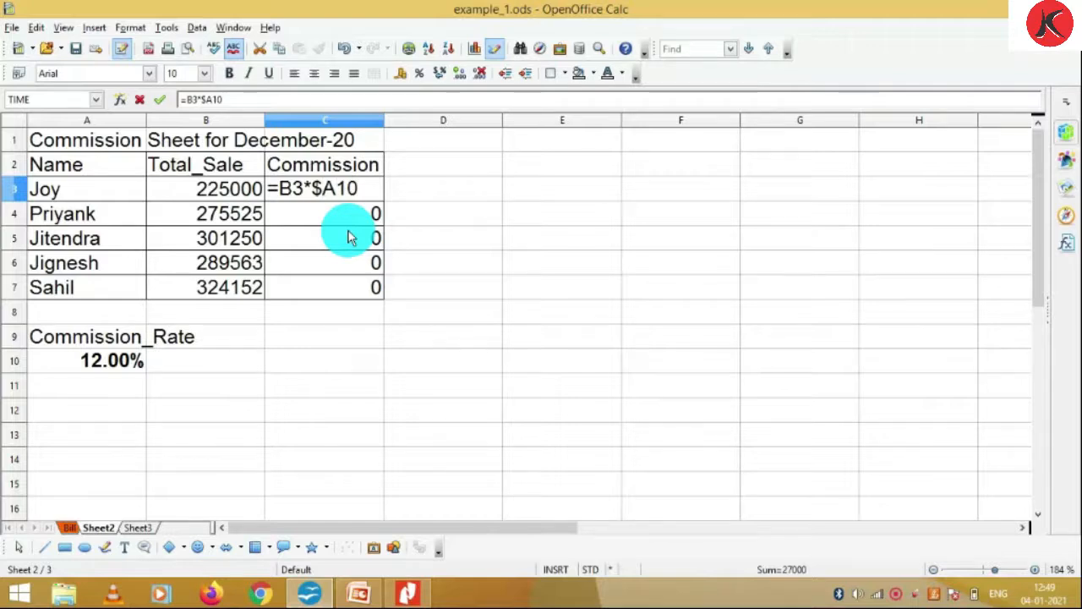
key("Right")
type("$")
key("Return")
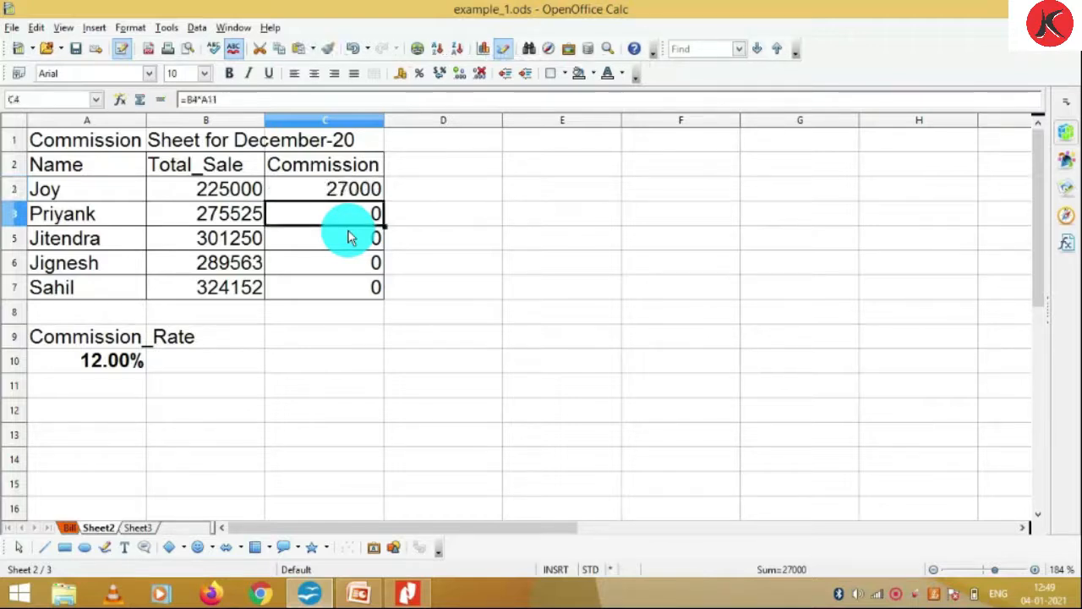
Fill the fixed-rate formula down to C7 and verify the formulas in C4 through C7
left_click(376, 196)
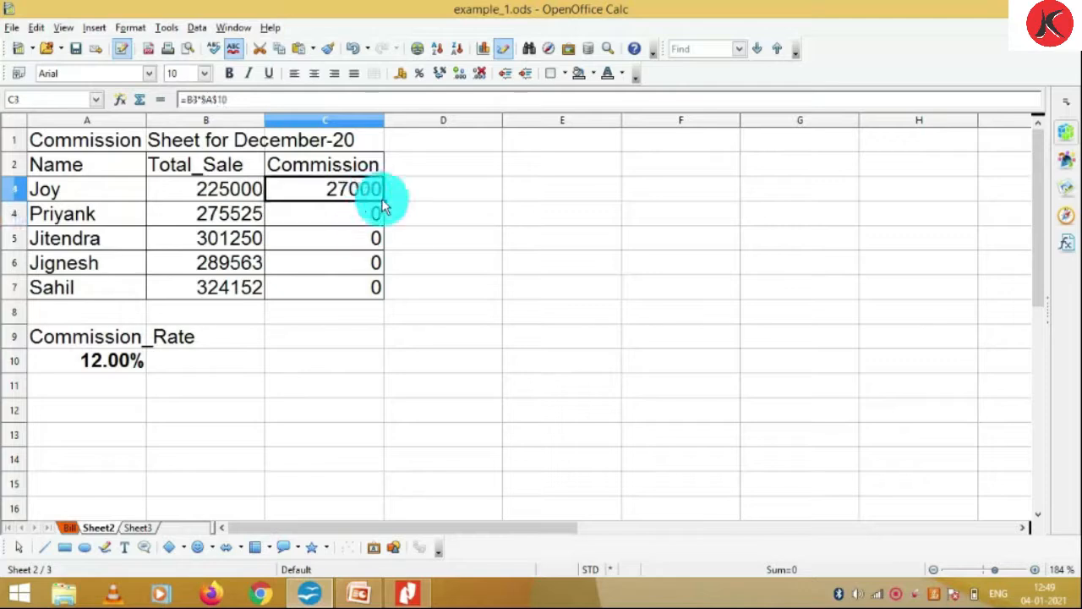
left_click_drag(380, 217, 377, 291)
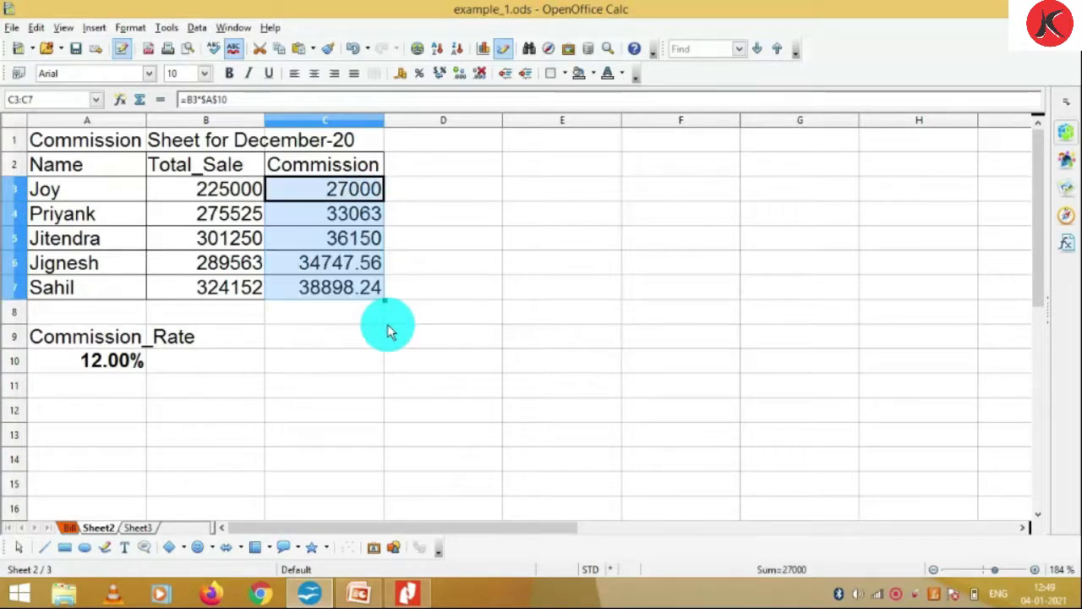
left_click(341, 212)
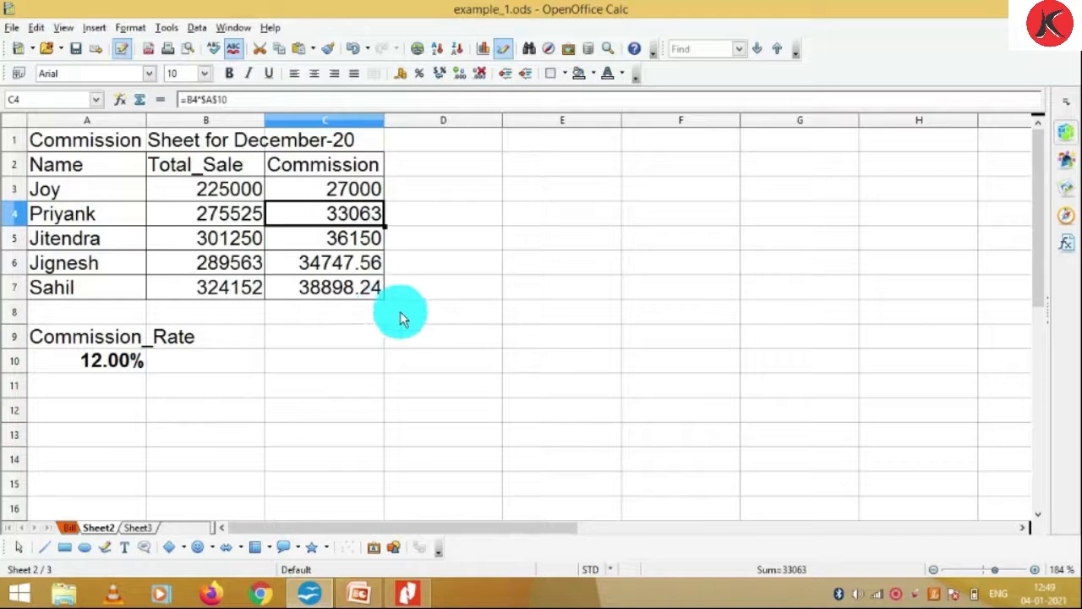
key("F2")
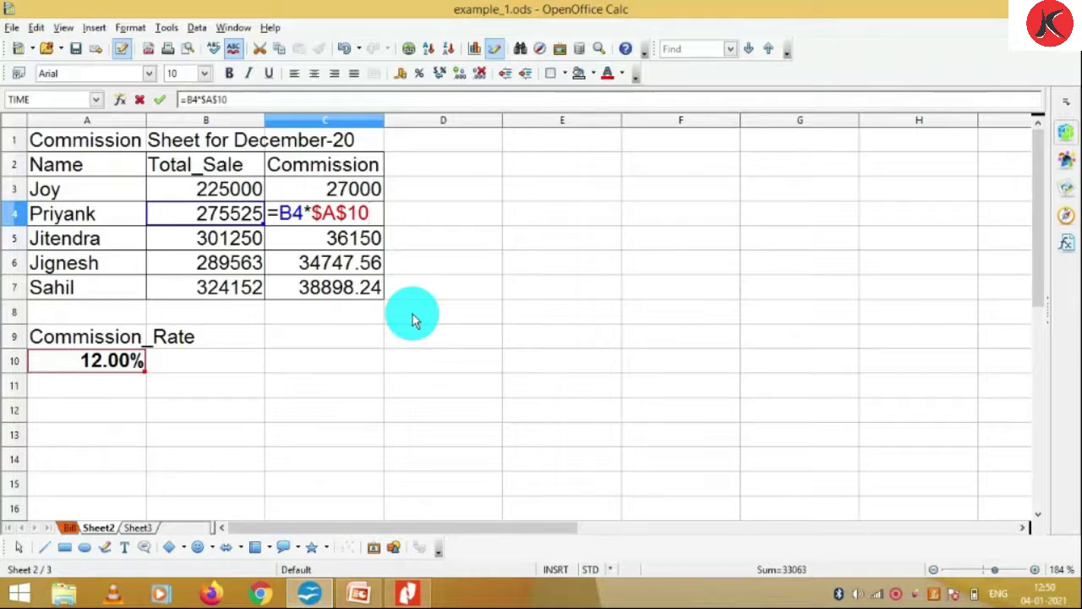
key("Return")
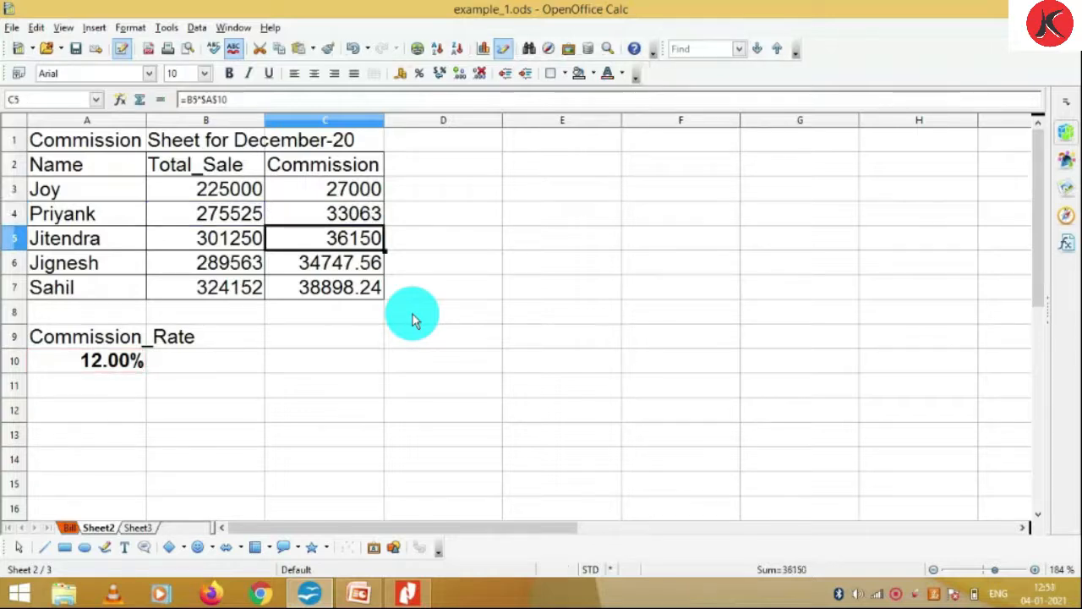
key("F2")
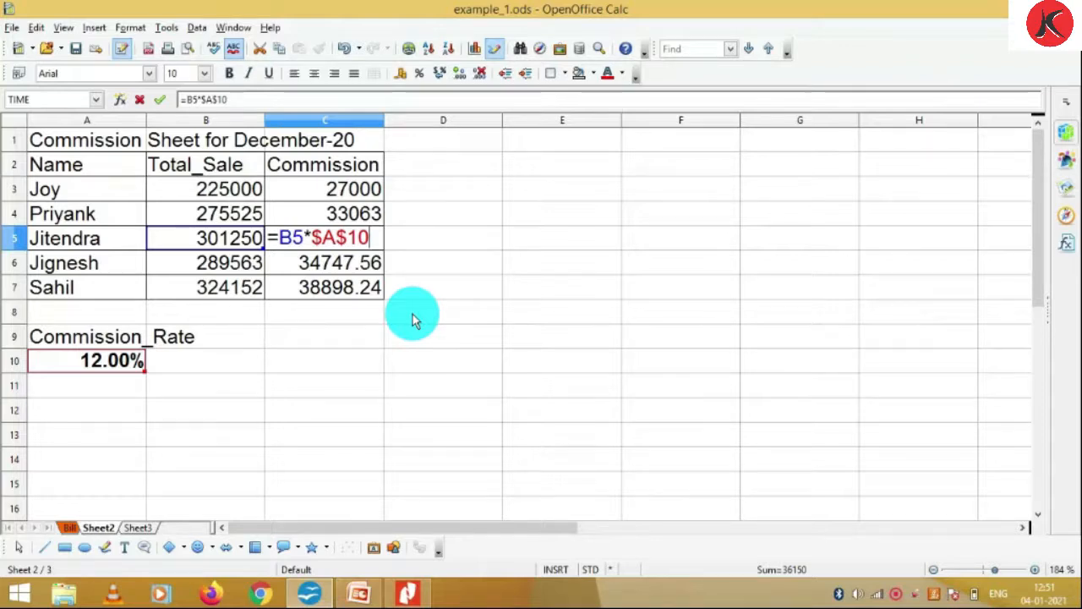
key("Return")
key("F2")
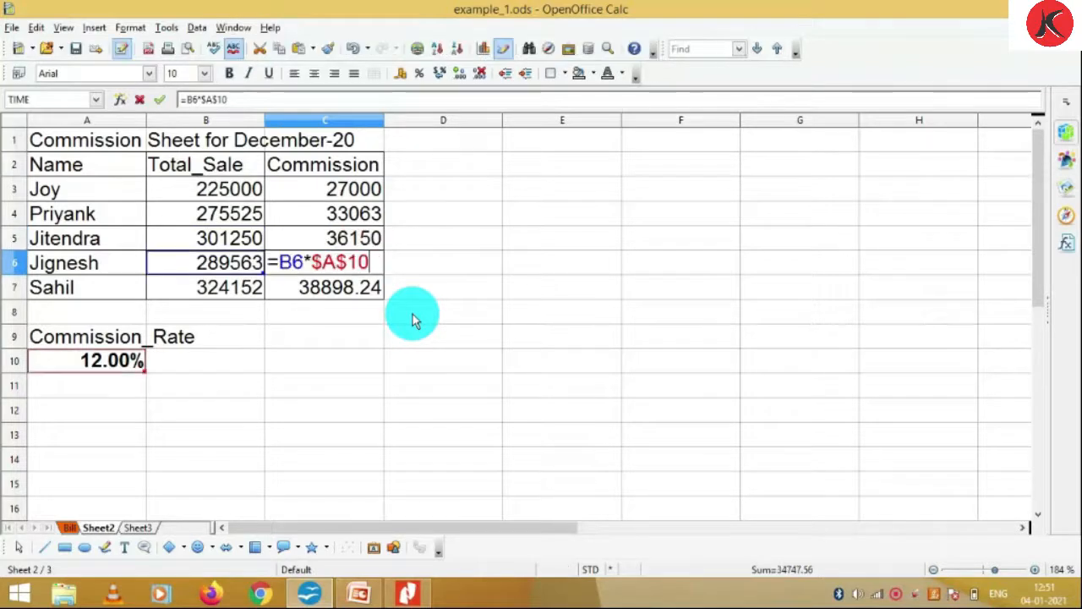
key("Return")
key("F2")
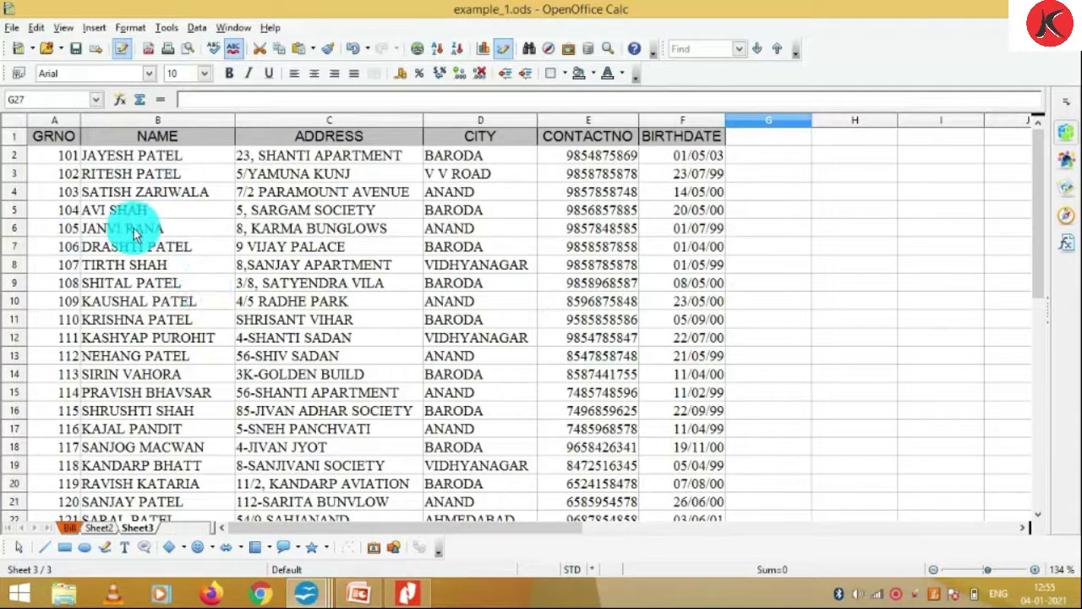
Select the student table A1:F26, GRNO through BIRTHDATE columns
left_click(57, 121)
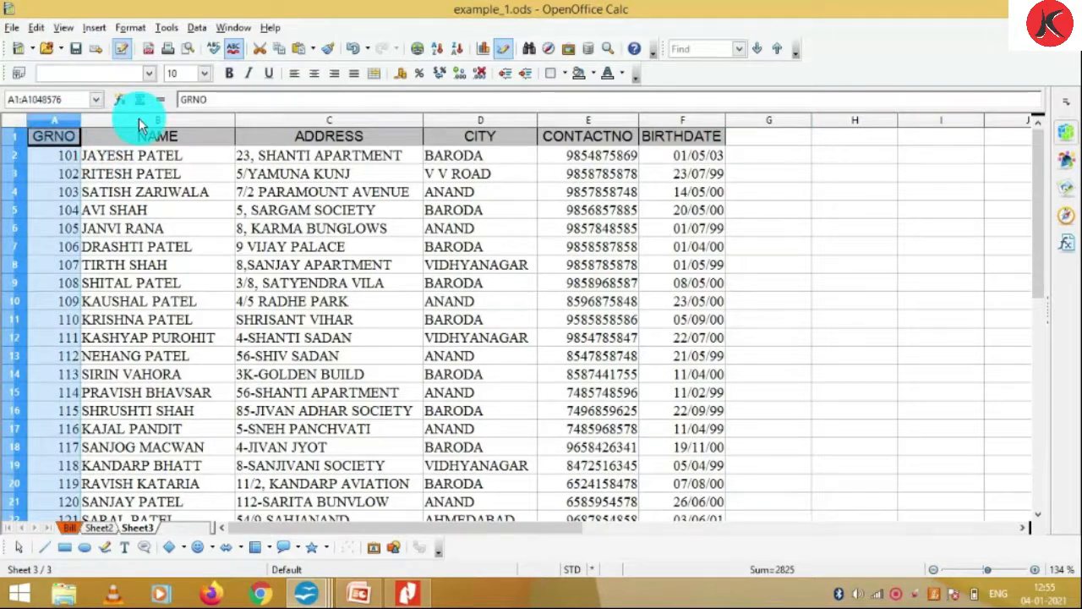
left_click(139, 118)
left_click(309, 122)
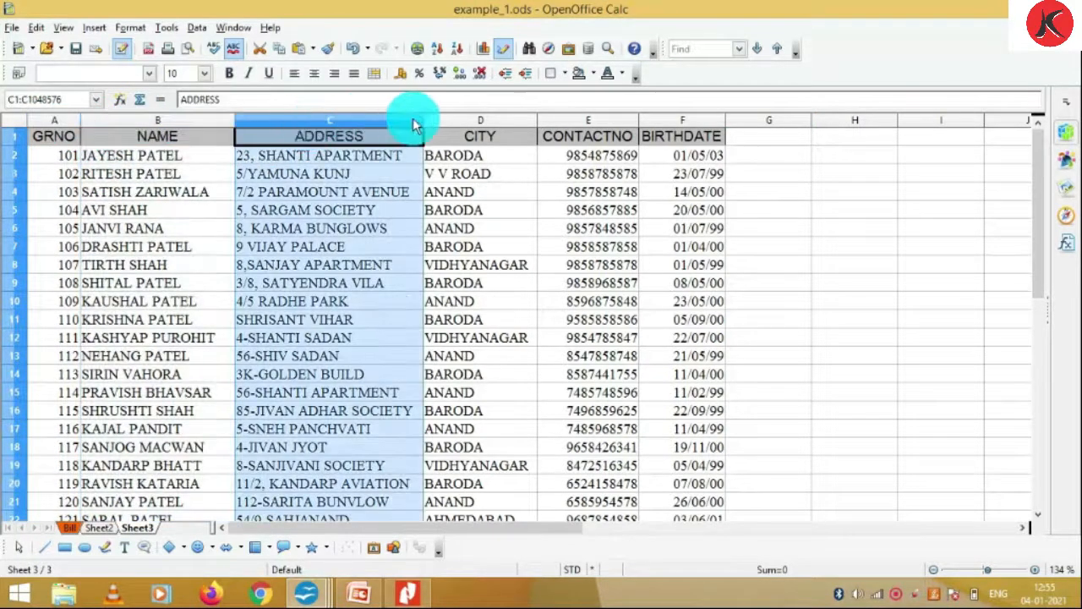
left_click(476, 123)
left_click(592, 121)
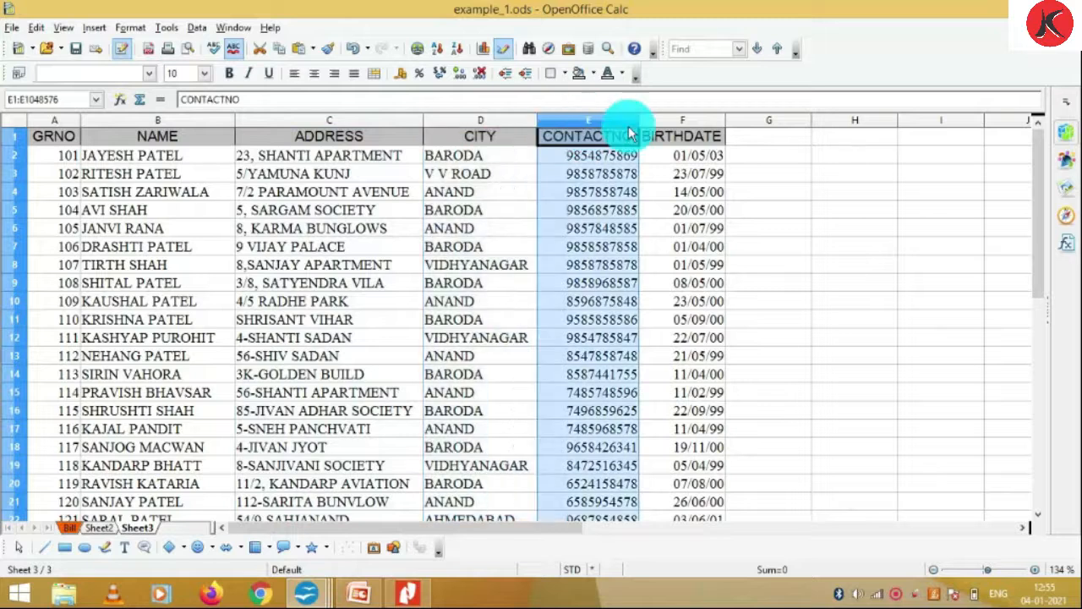
left_click(677, 121)
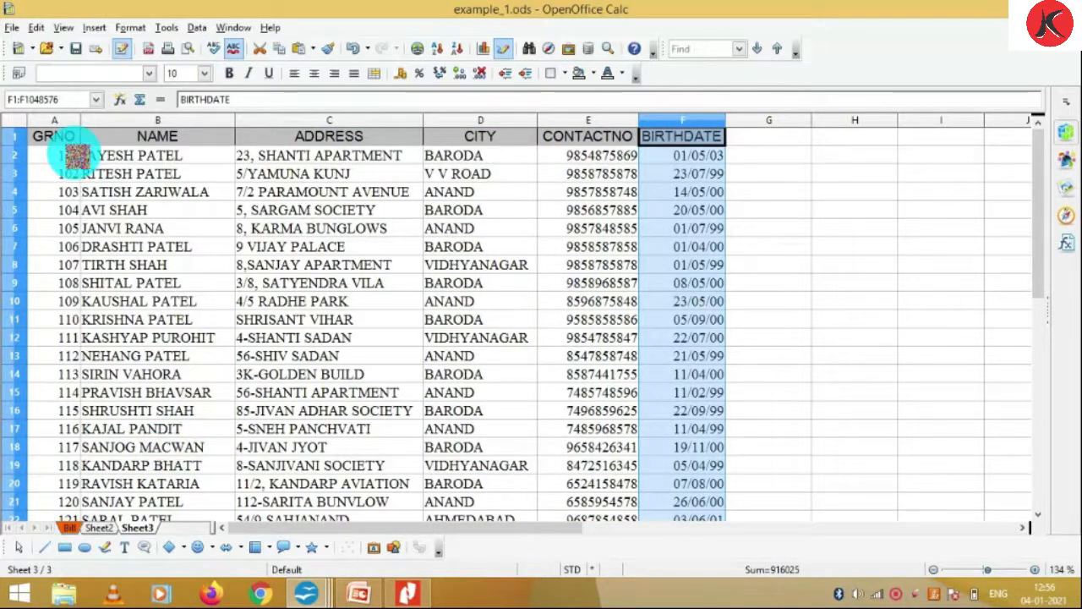
left_click(70, 154)
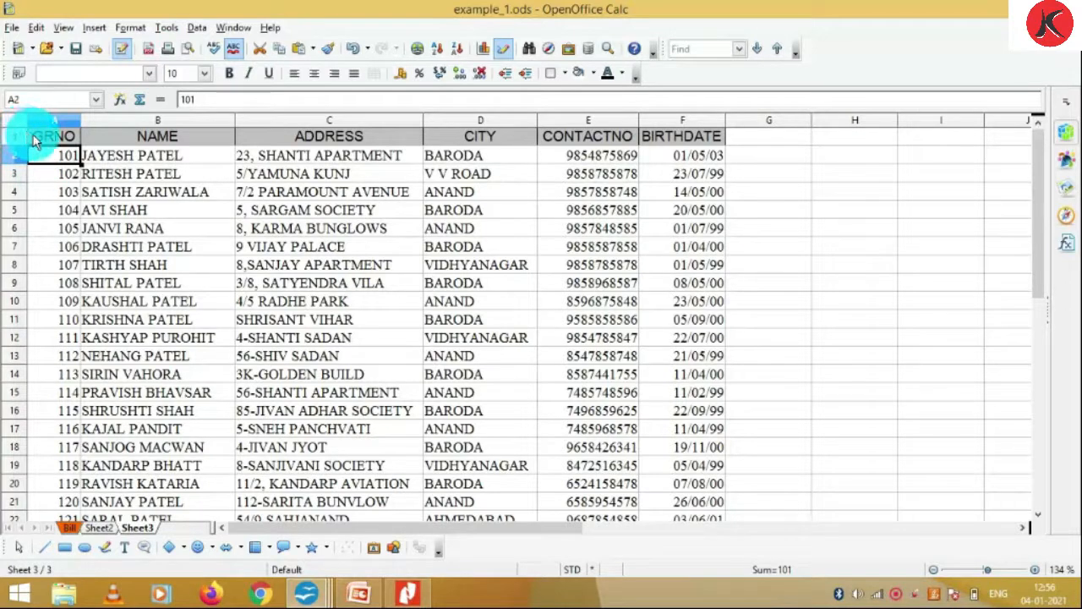
left_click_drag(51, 138, 64, 155)
key("shift+Right")
key("shift+Right")
key("shift+Right")
key("shift+Right")
key("shift+Right")
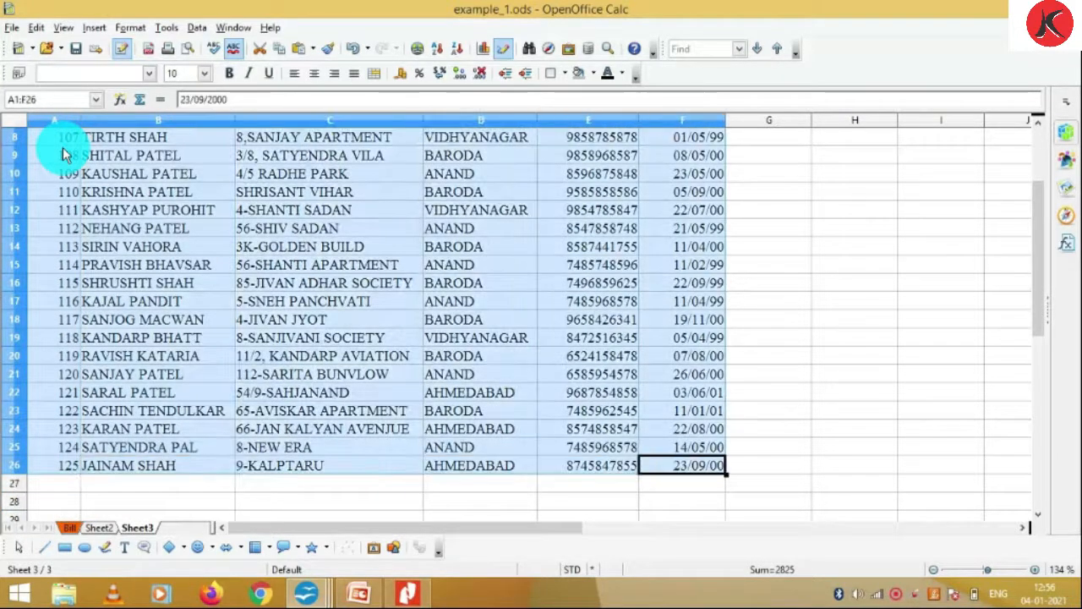
scroll(57, 127, "up", 3)
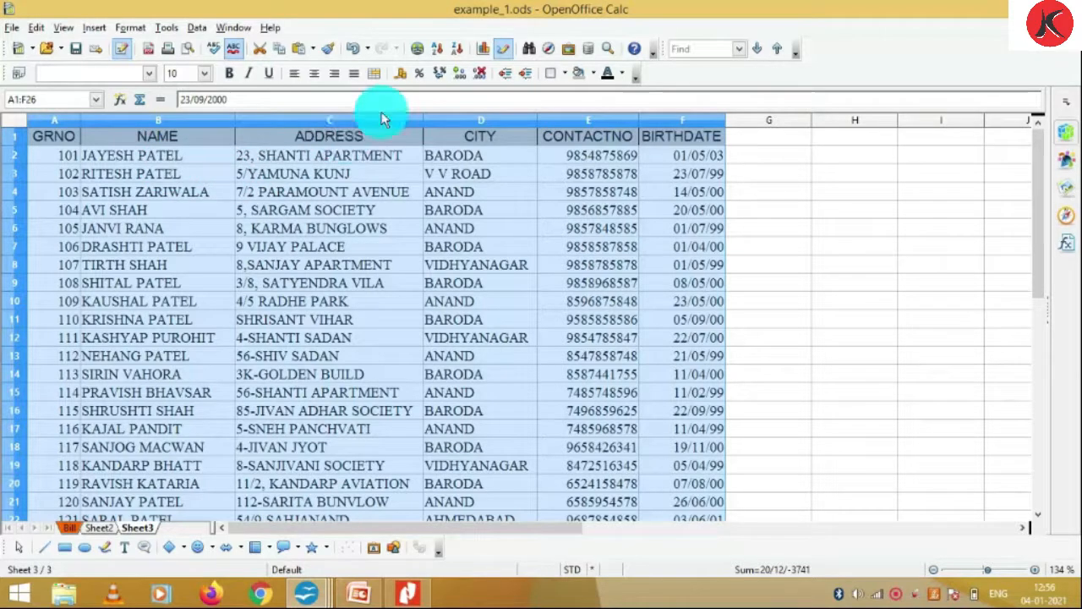
Sort the selected student rows by BIRTHDATE ascending, then descending with newest first
left_click(438, 56)
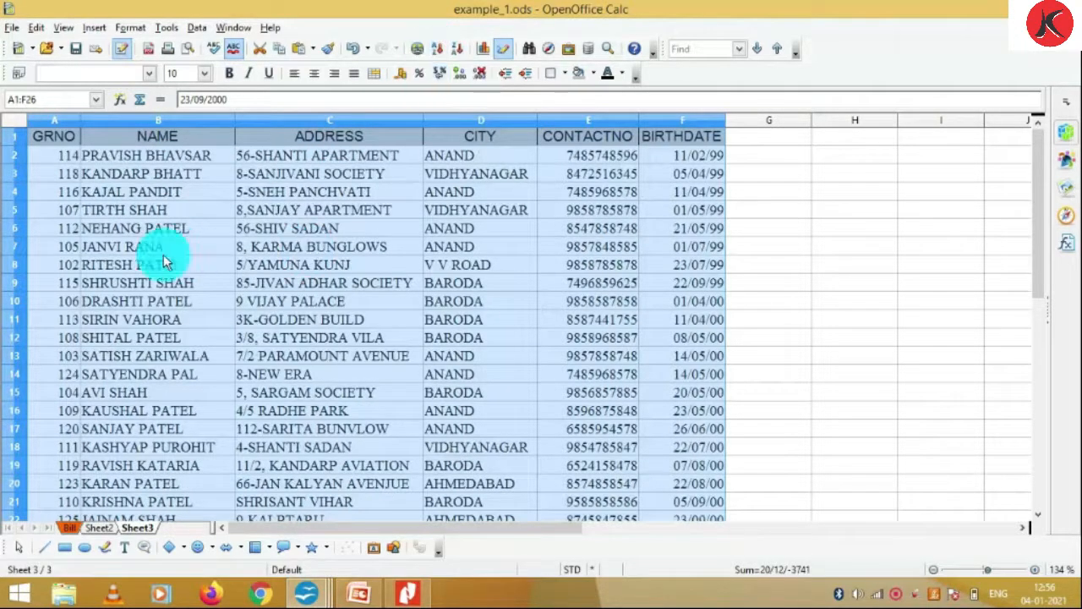
scroll(177, 291, "down", 2)
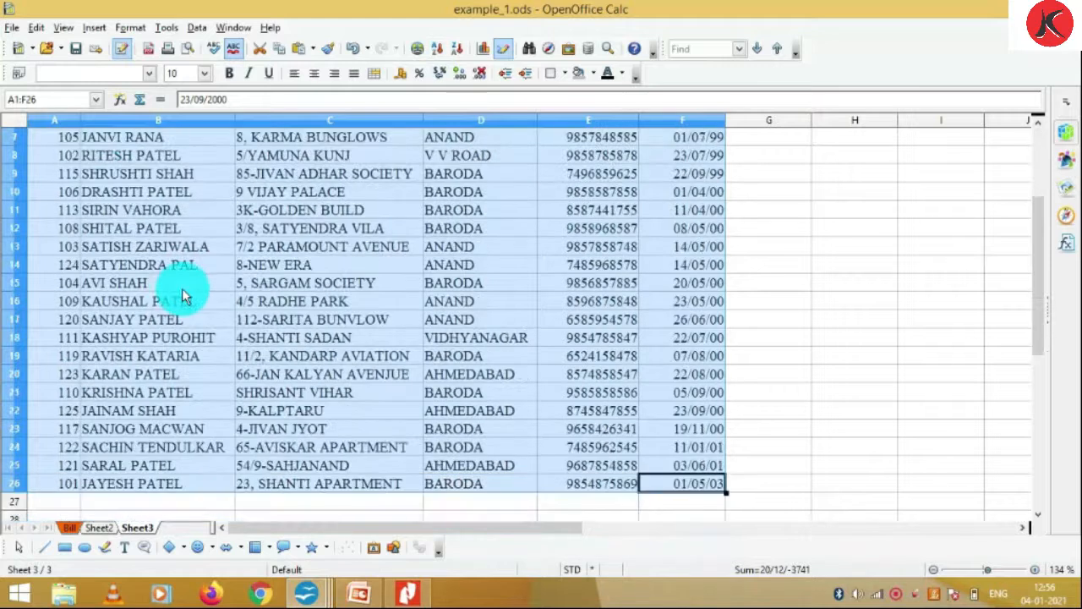
scroll(185, 296, "down", 2)
scroll(186, 296, "up", 3)
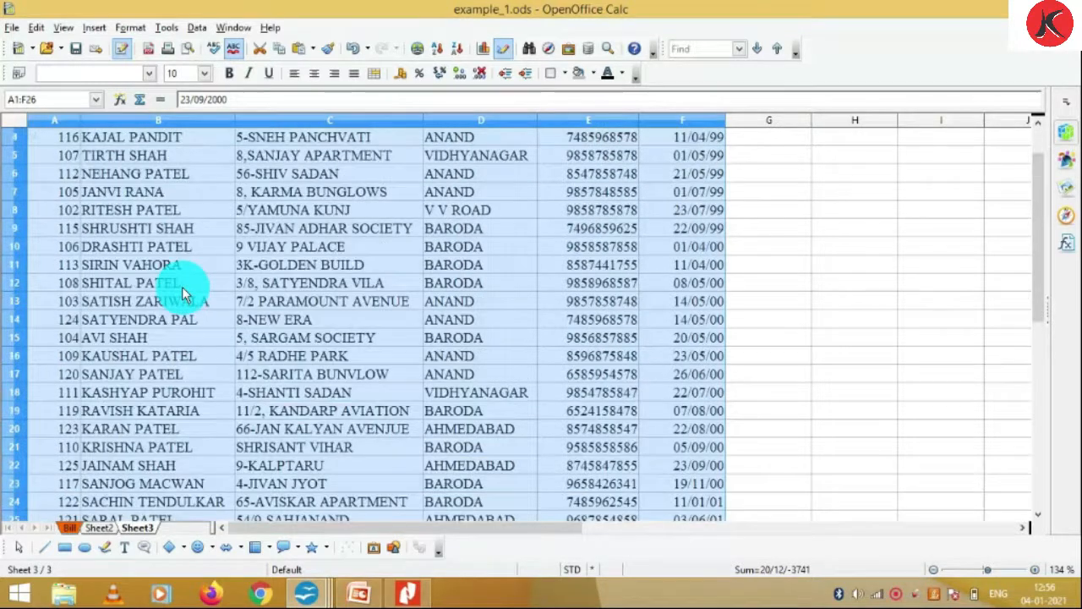
scroll(185, 296, "up", 1)
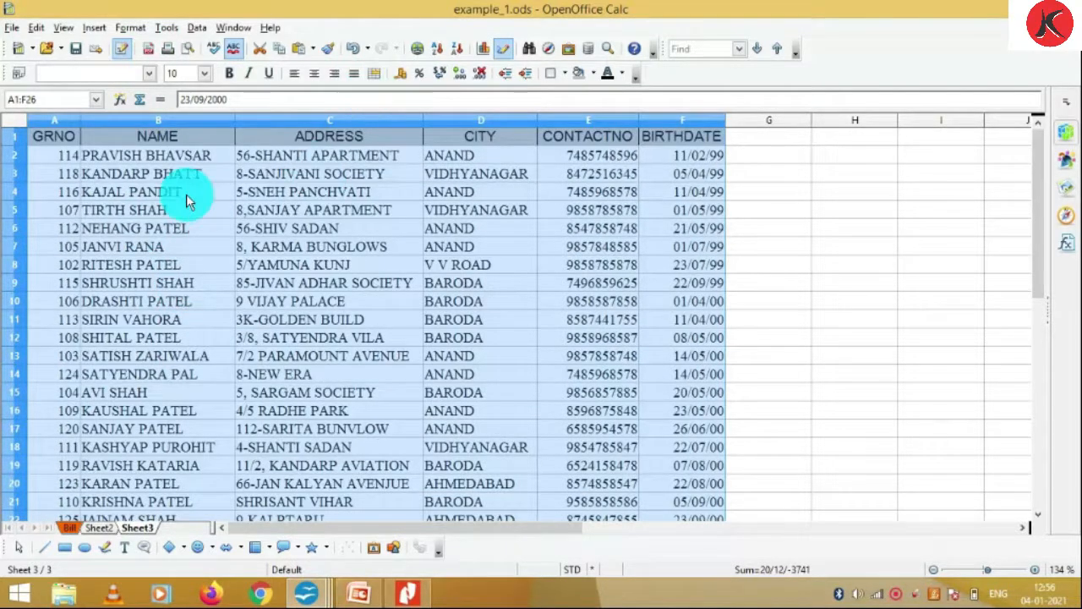
scroll(211, 182, "down", 4)
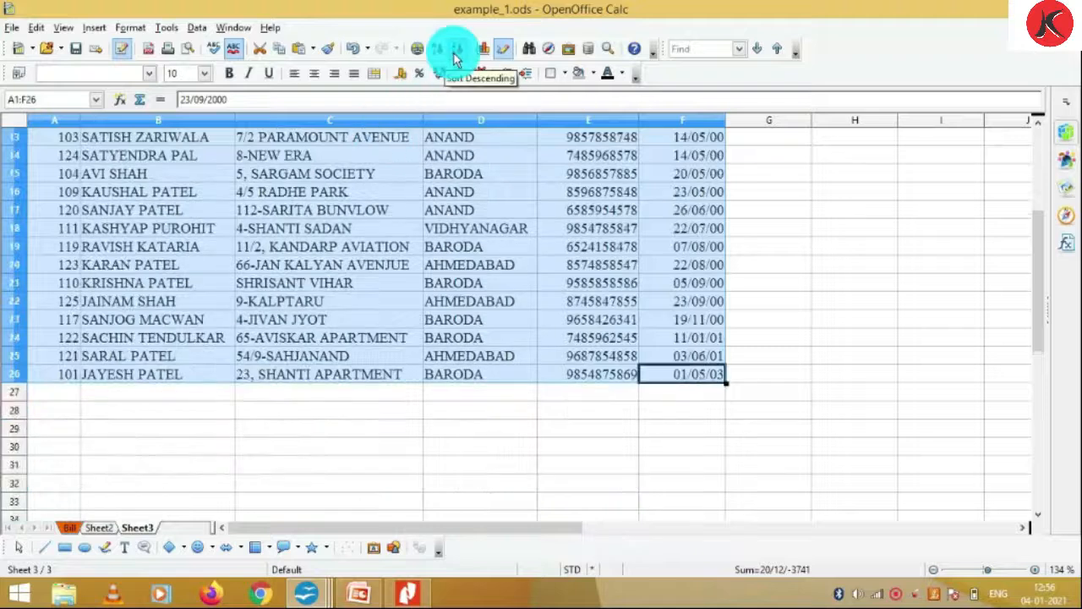
left_click(456, 50)
scroll(338, 230, "up", 4)
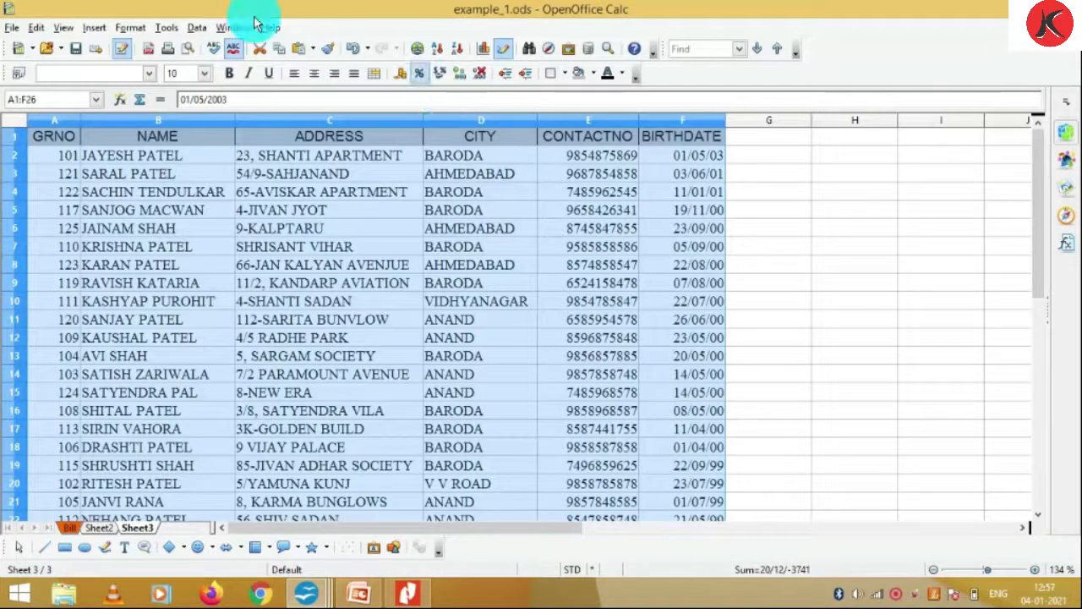
Use Data > Sort to order the student records by NAME, ascending
left_click(196, 29)
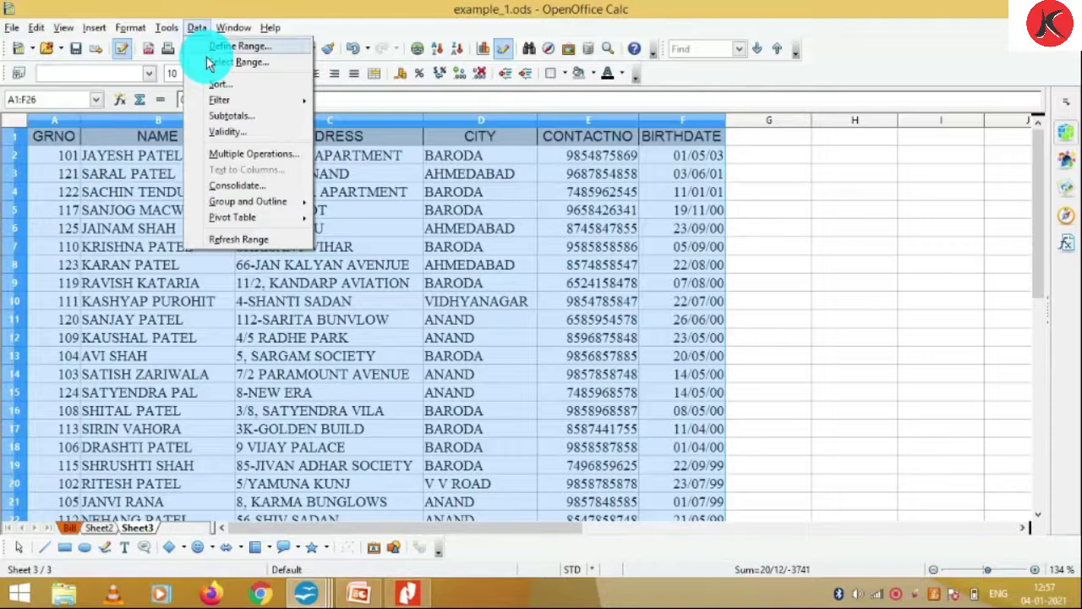
left_click(220, 84)
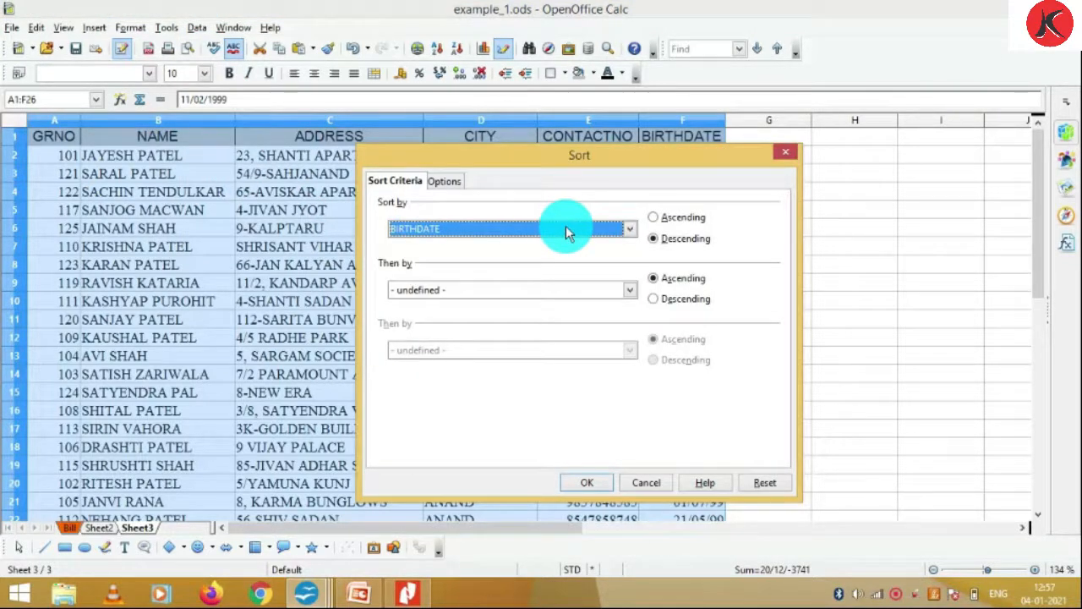
left_click(631, 232)
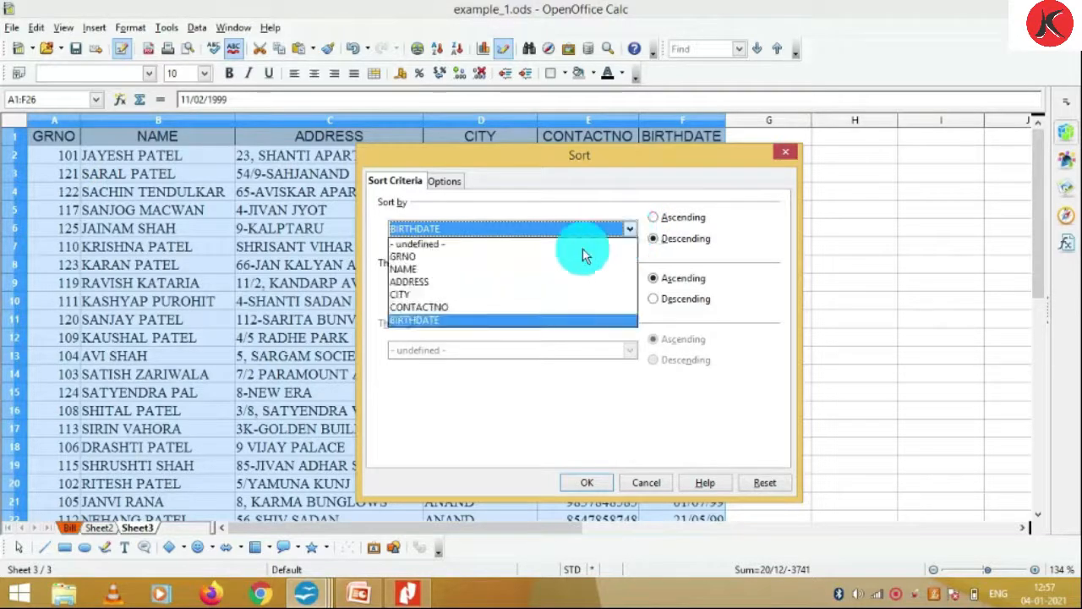
left_click(517, 270)
left_click(673, 218)
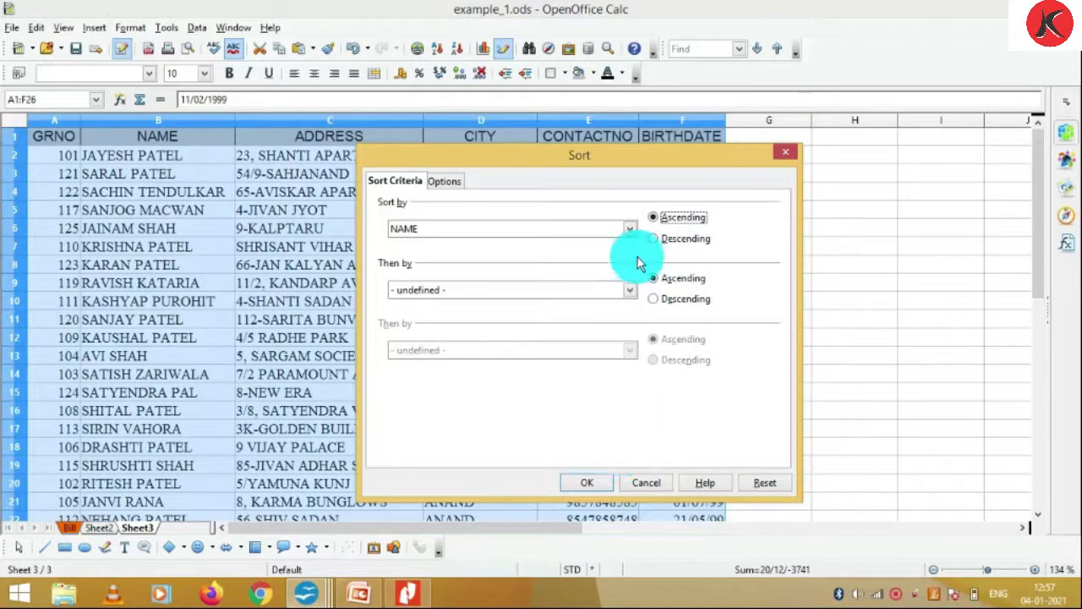
left_click(589, 484)
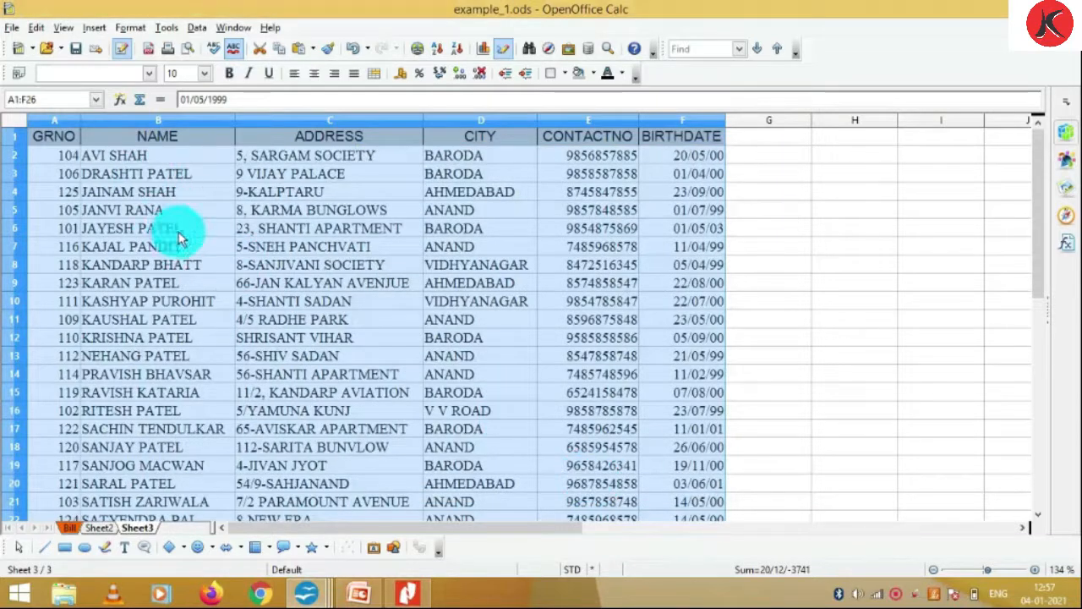
scroll(179, 237, "down", 2)
scroll(183, 236, "up", 2)
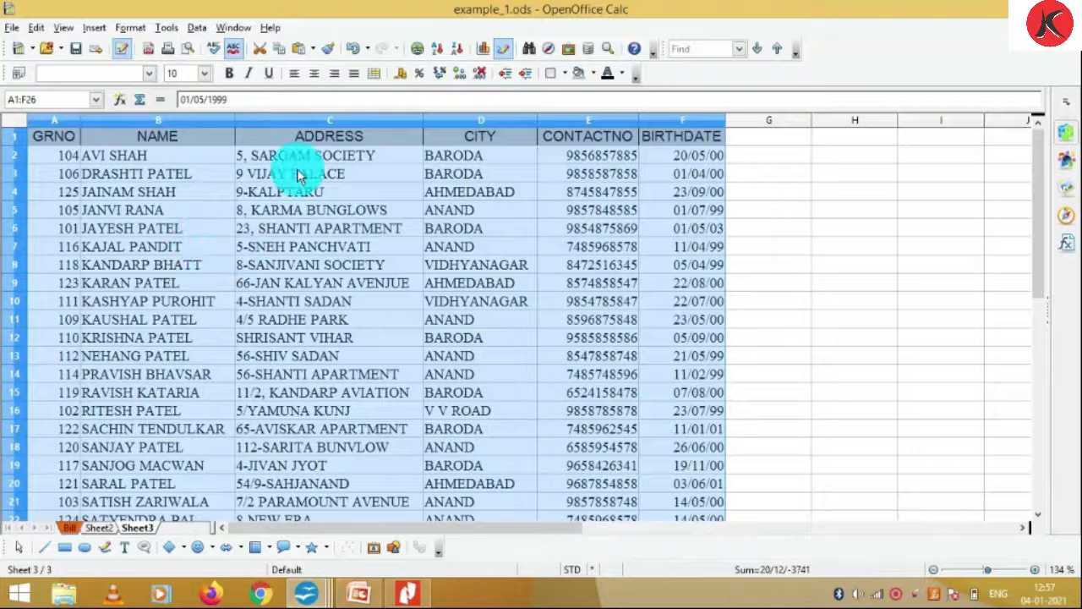
Sort the student records by CITY ascending, then select the table's header row
left_click(194, 29)
left_click(225, 90)
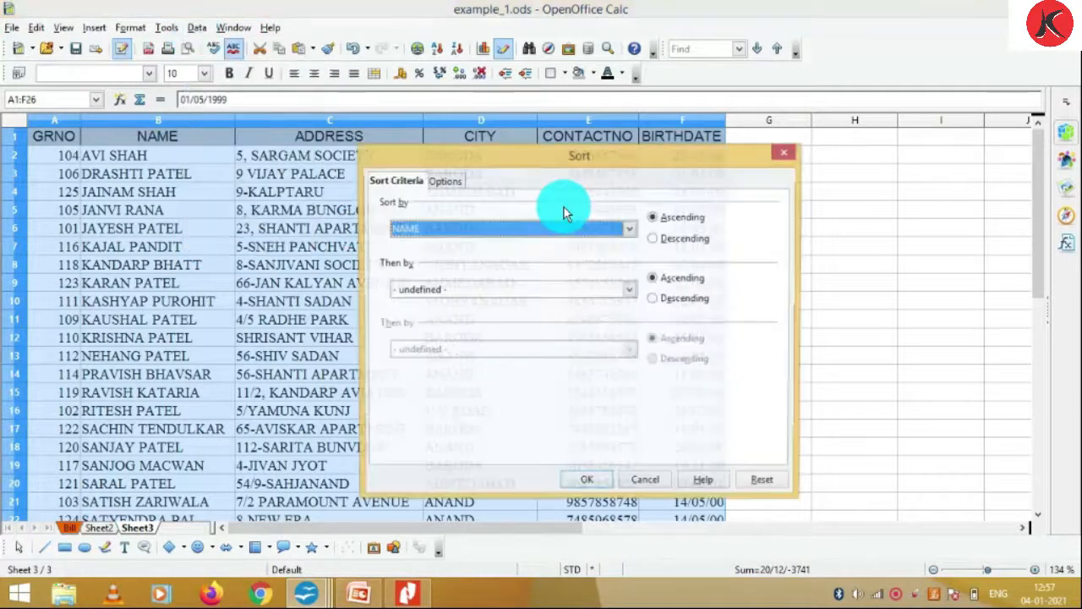
left_click(630, 229)
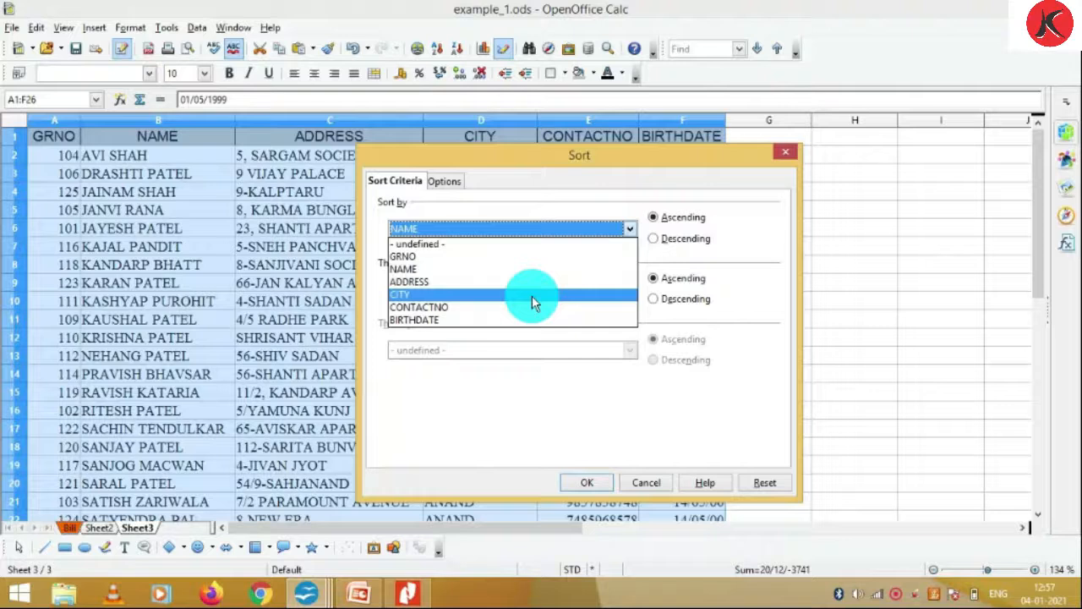
left_click(532, 295)
left_click(599, 486)
scroll(477, 231, "down", 3)
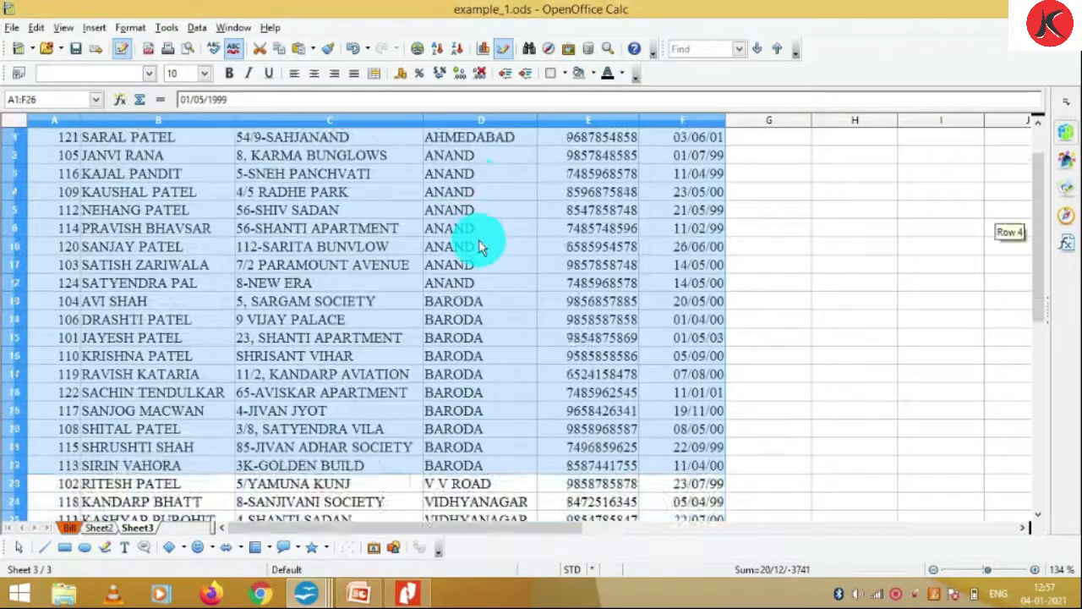
scroll(479, 246, "up", 3)
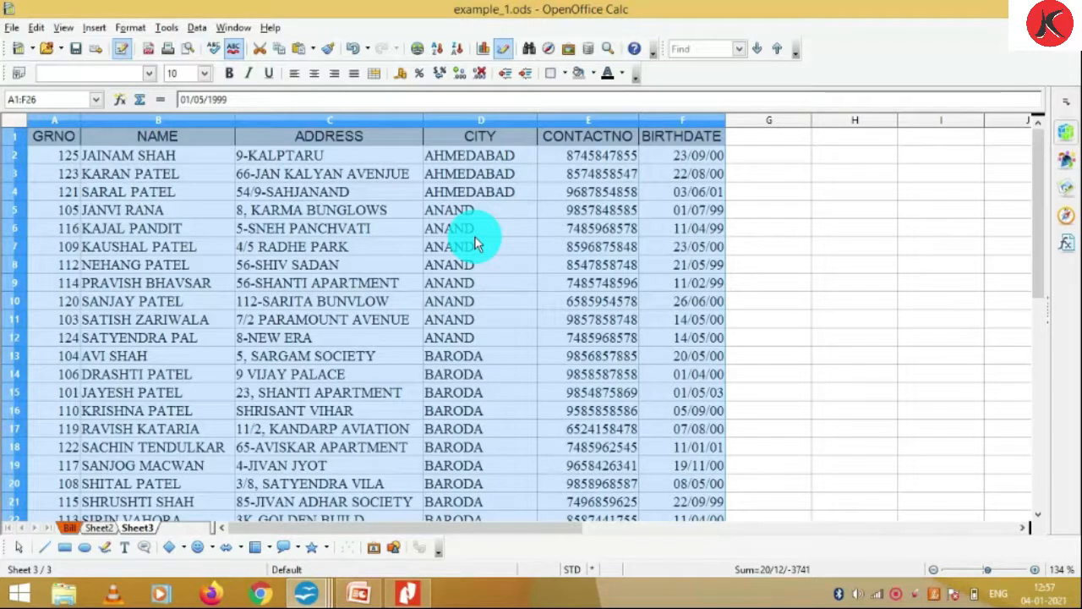
left_click(410, 212)
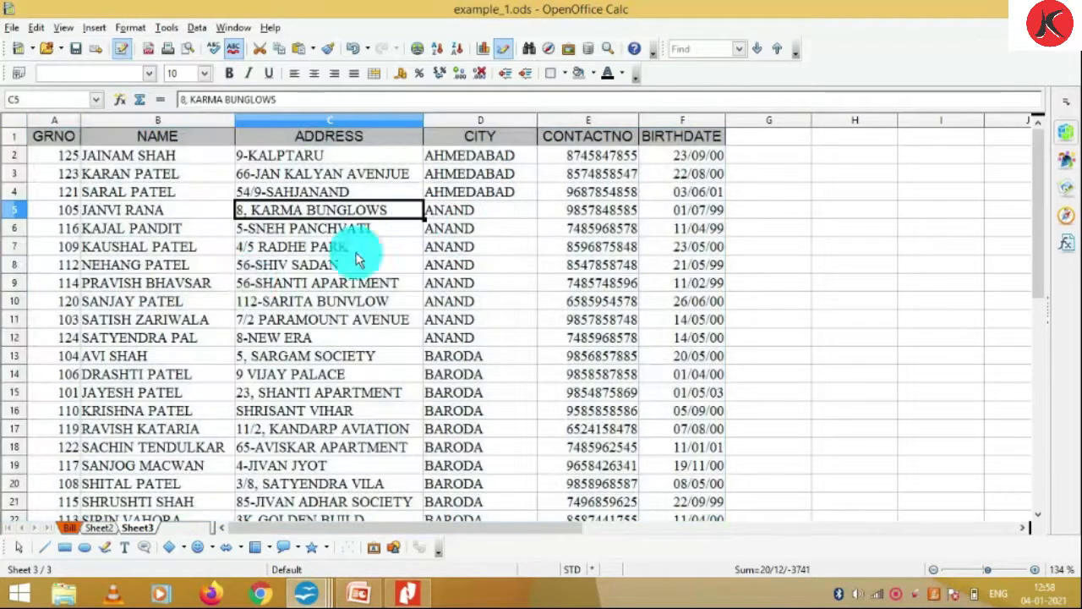
left_click_drag(46, 137, 691, 144)
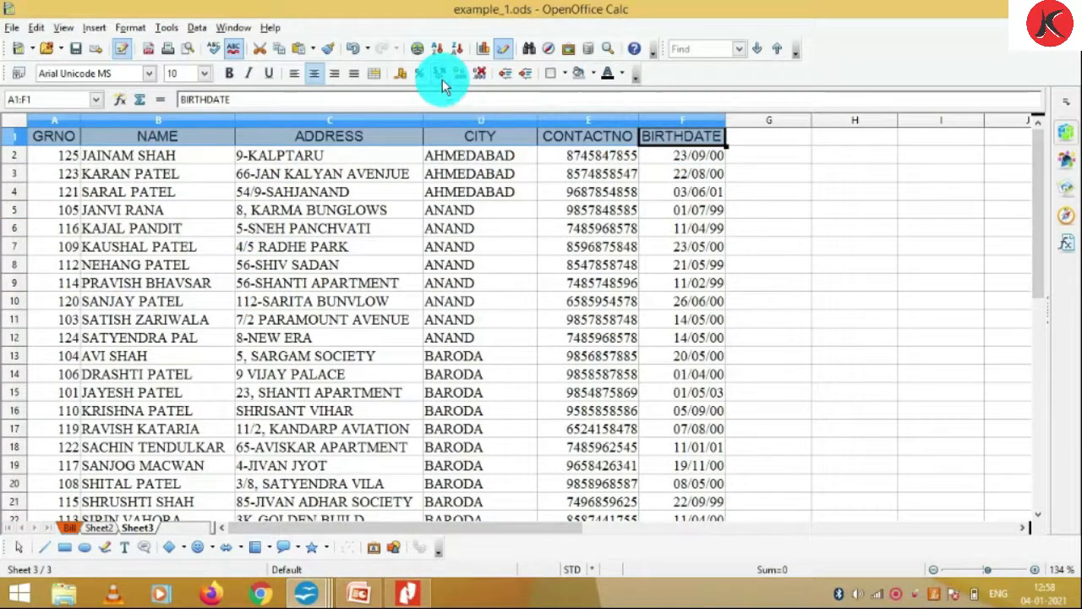
Turn on AutoFilter dropdowns for the student table's header row
left_click(195, 29)
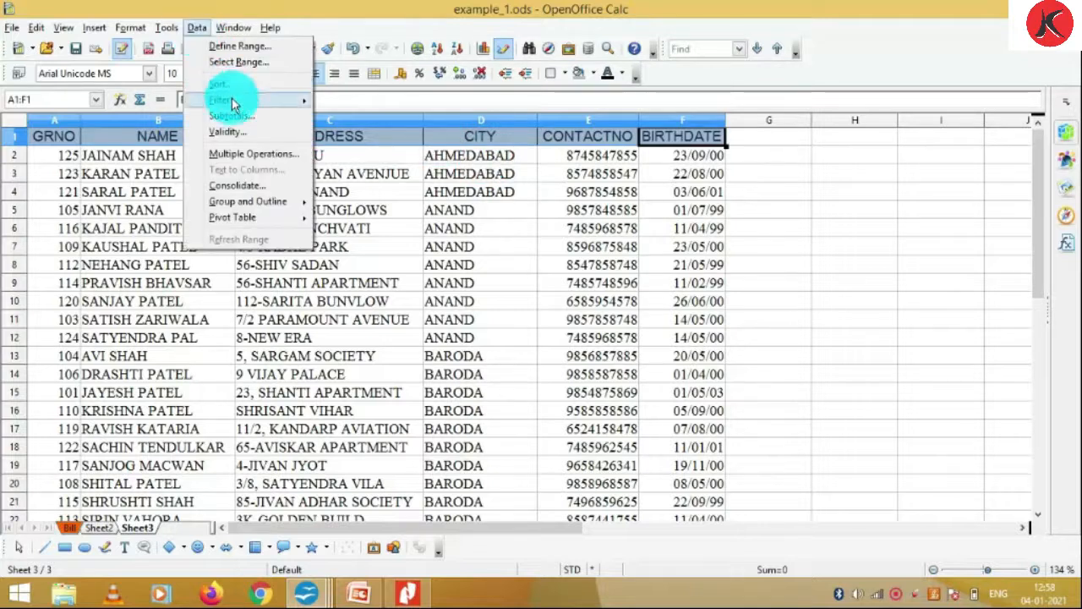
mouse_move(230, 100)
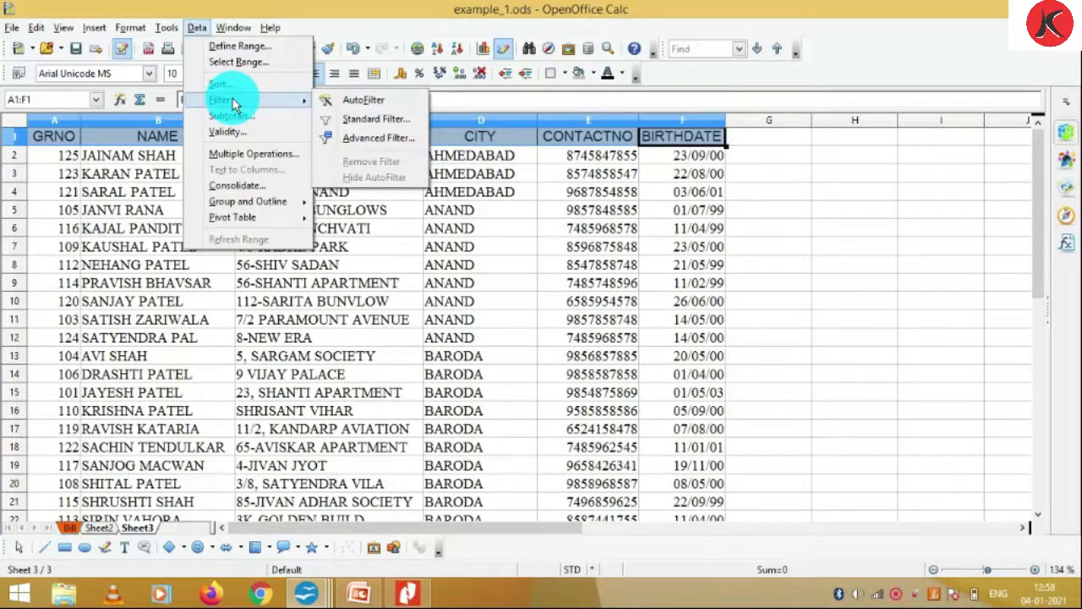
left_click(366, 101)
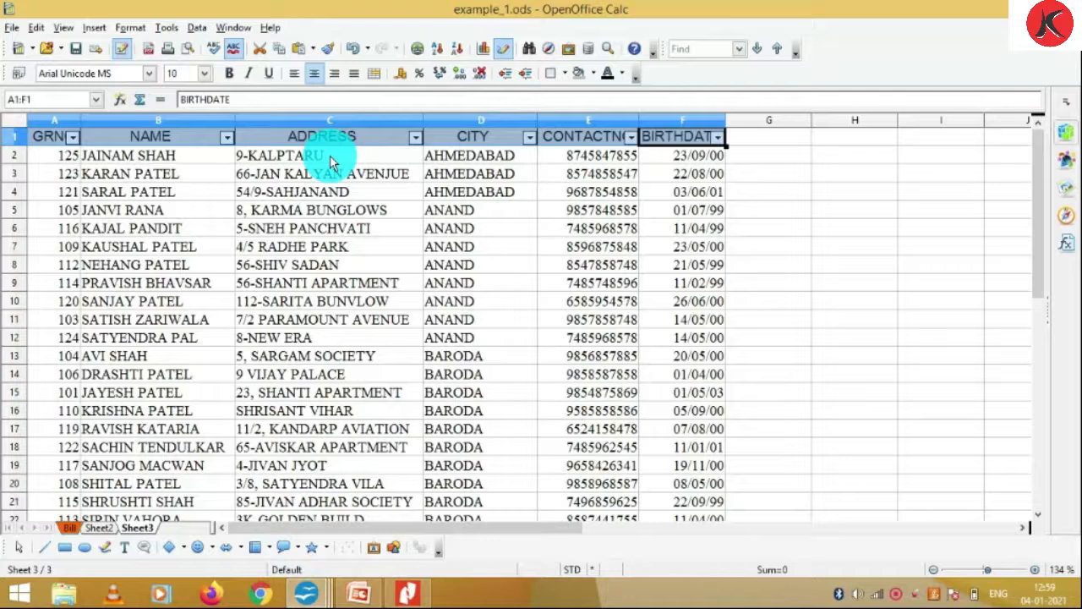
Filter the CITY column to ANAND, then AHMEDABAD, then BARODA, and finally back to All
left_click(528, 137)
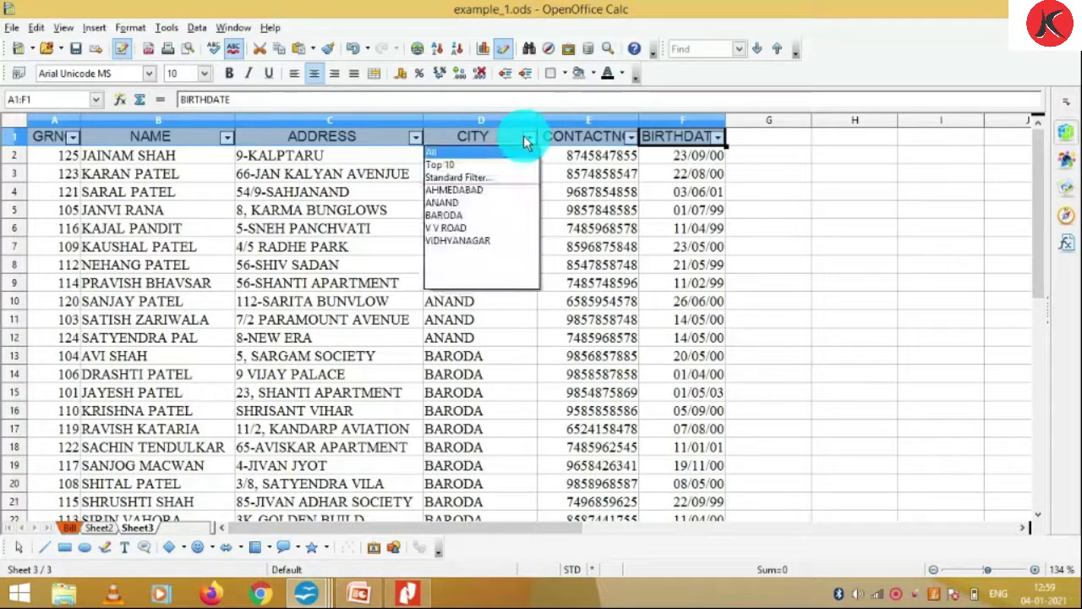
left_click(452, 204)
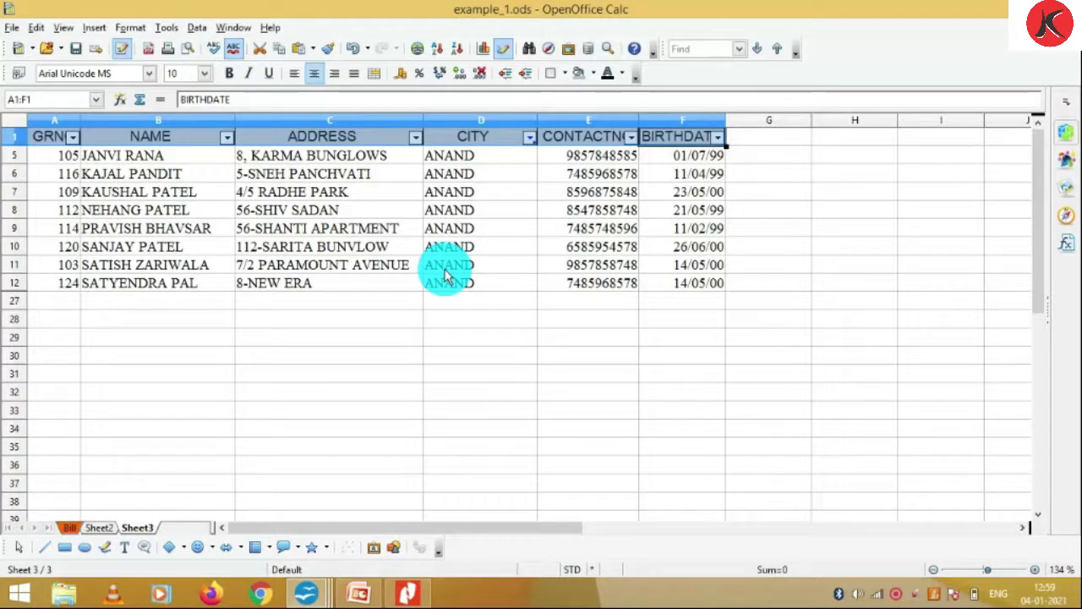
left_click(529, 138)
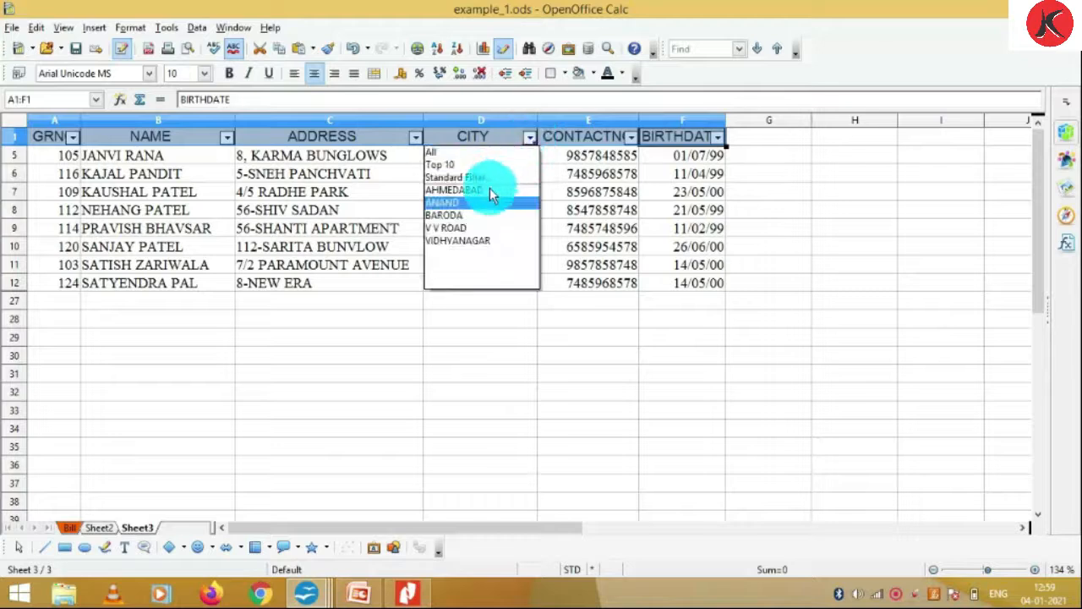
left_click(490, 187)
left_click(530, 138)
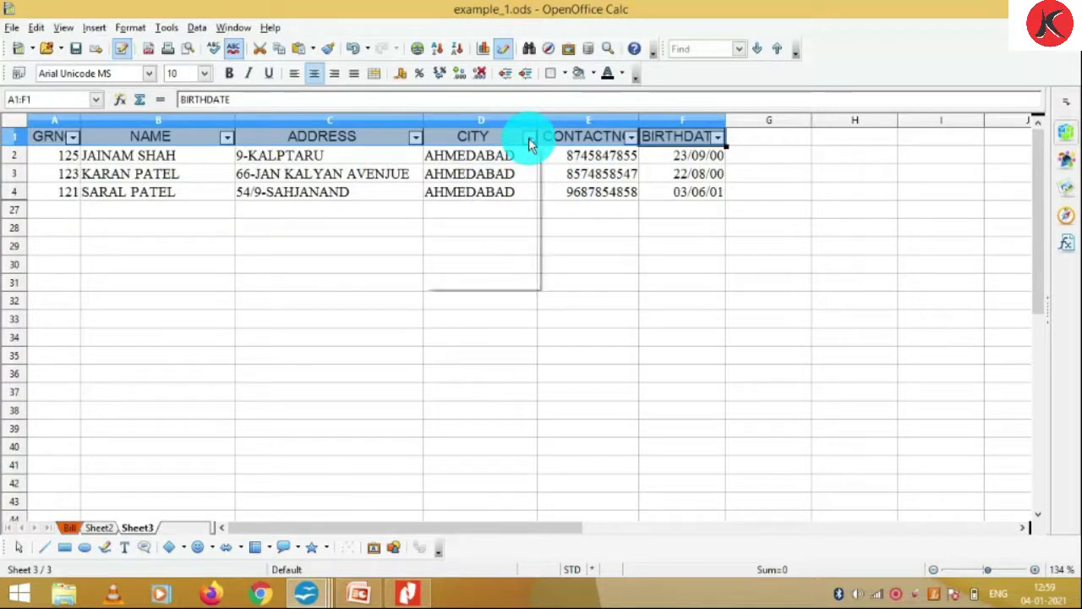
left_click(503, 216)
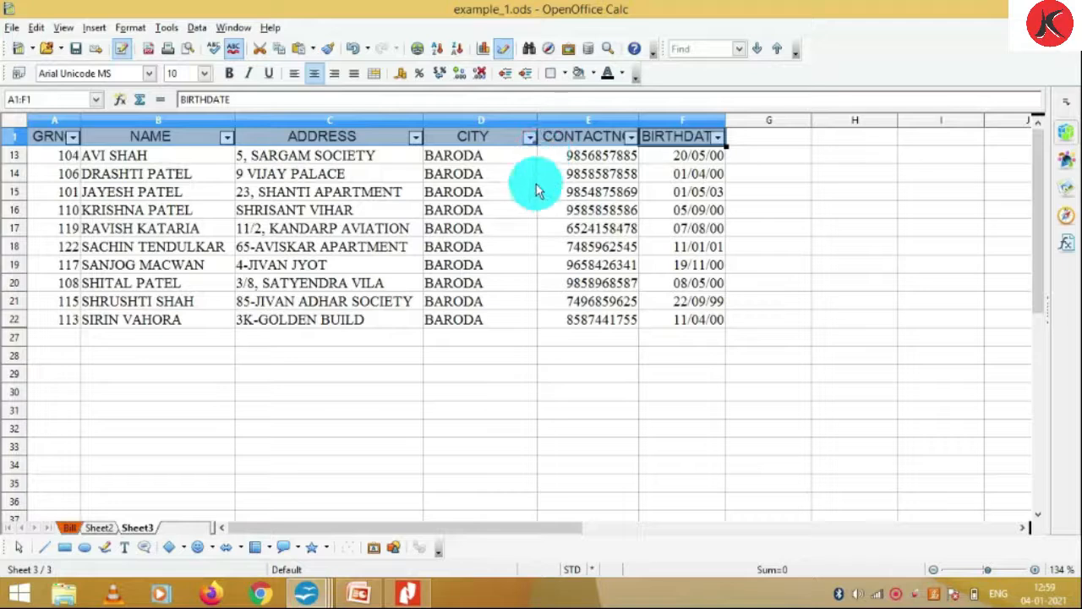
left_click(529, 137)
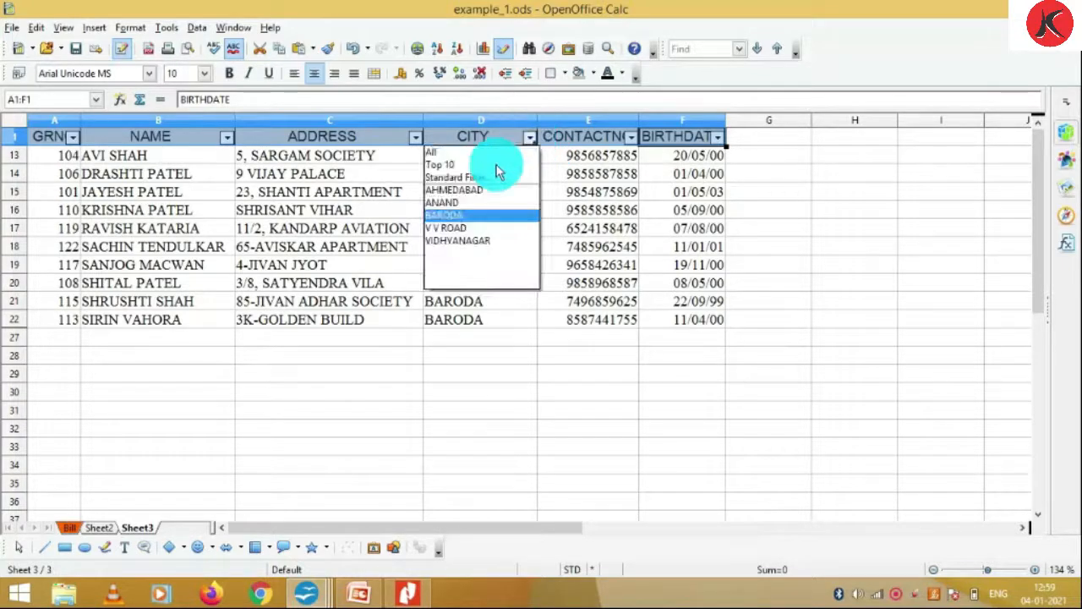
left_click(439, 153)
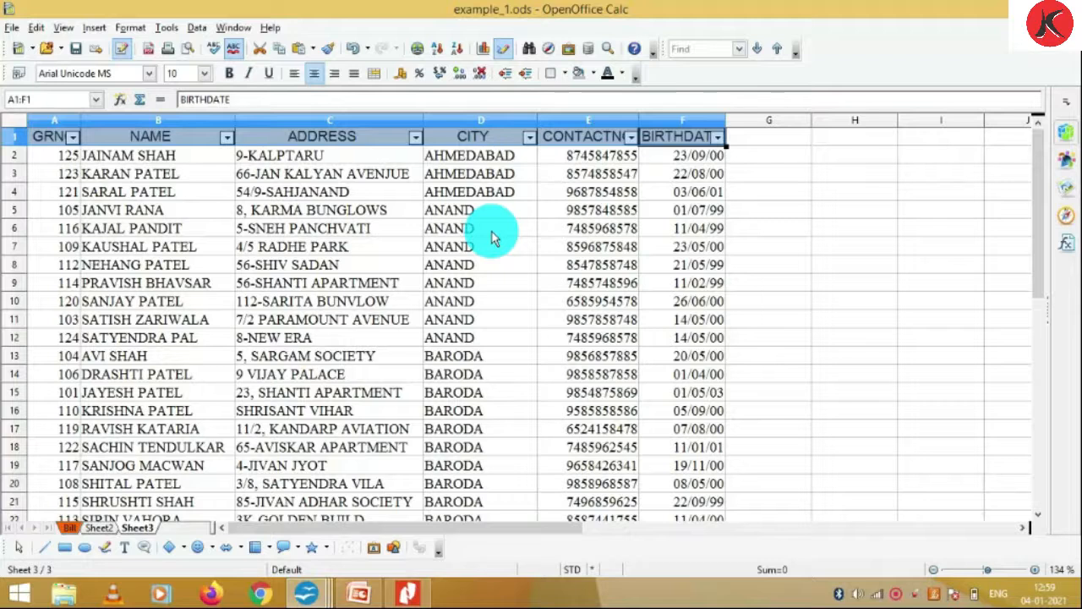